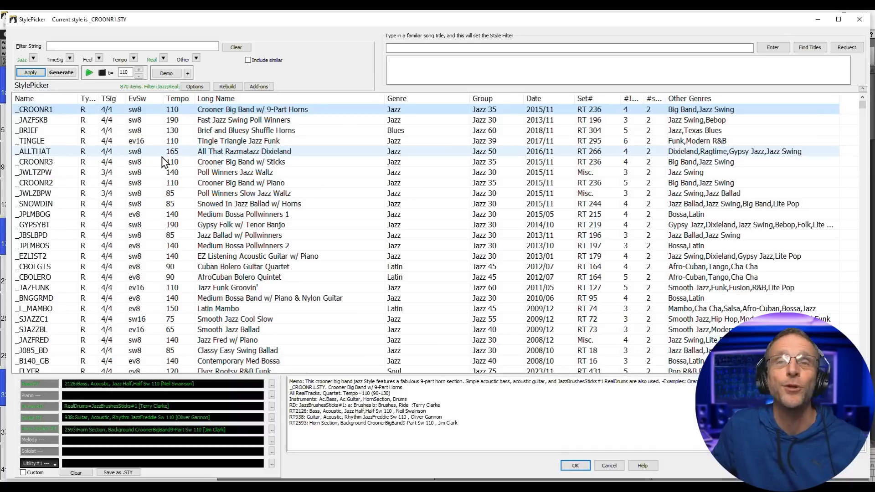
- Limit the StylePicker to Real styles only and filter the list by 'samba'
click(163, 58)
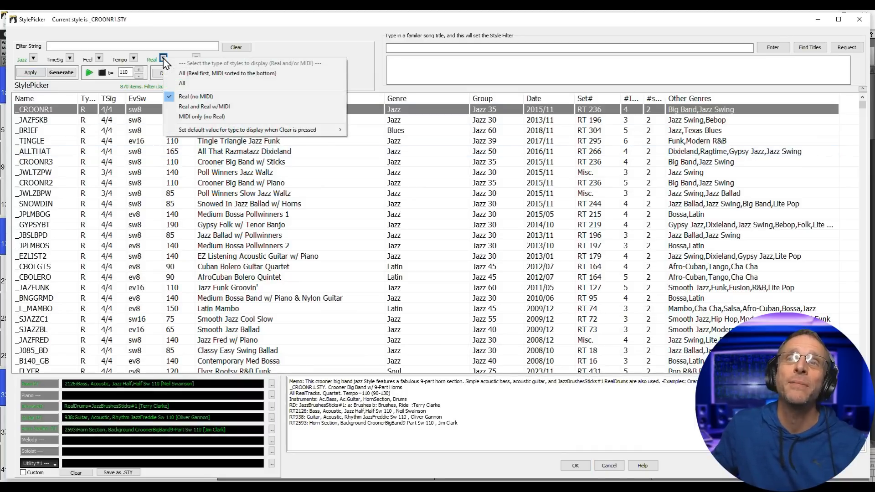
click(209, 98)
text(samba)
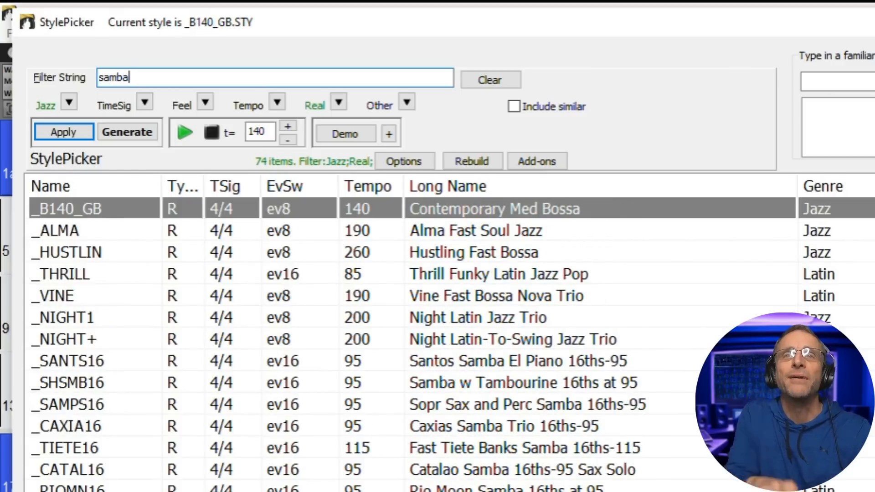
scroll(635, 338, down, 10)
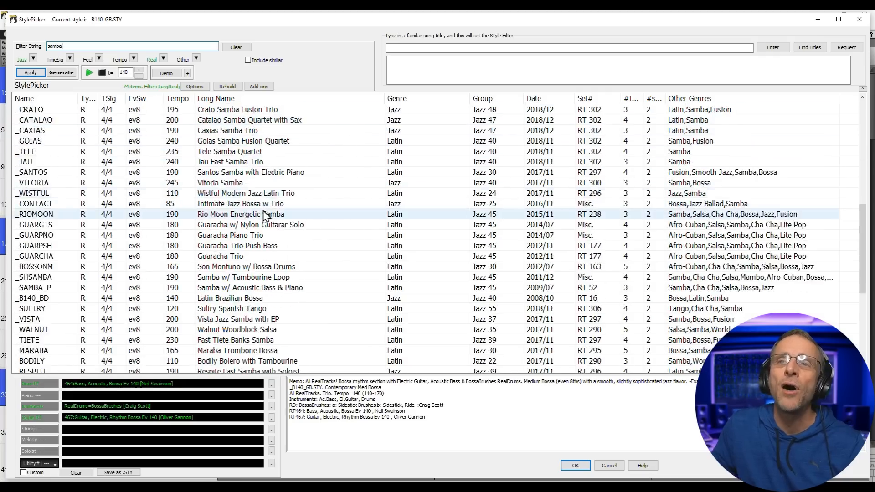
scroll(265, 214, down, 7)
scroll(264, 221, up, 2)
scroll(250, 221, down, 2)
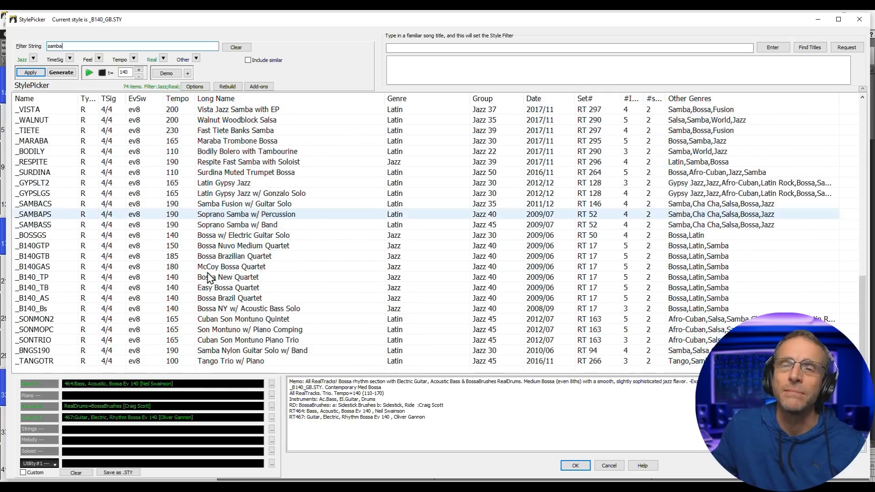
scroll(208, 277, up, 3)
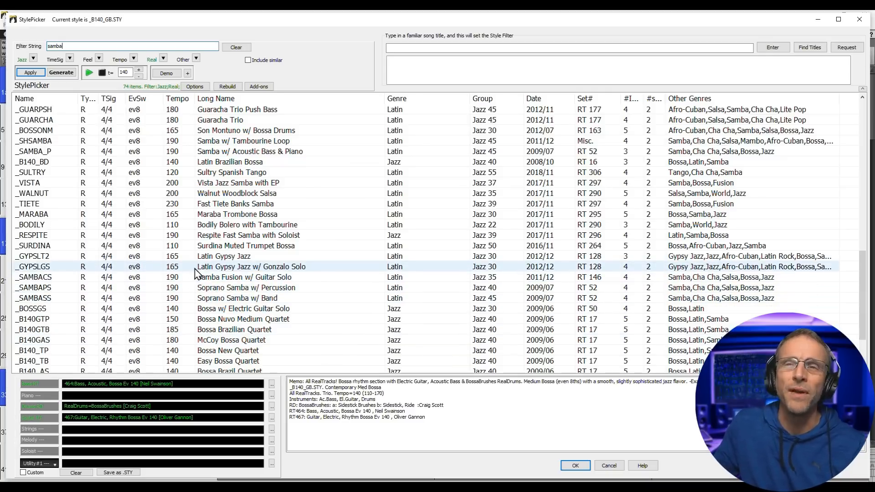
- Audition the _GYPSLT2, _BOSSGS, _SONMON2, _MARABA and _GYPSLGS styles
click(230, 257)
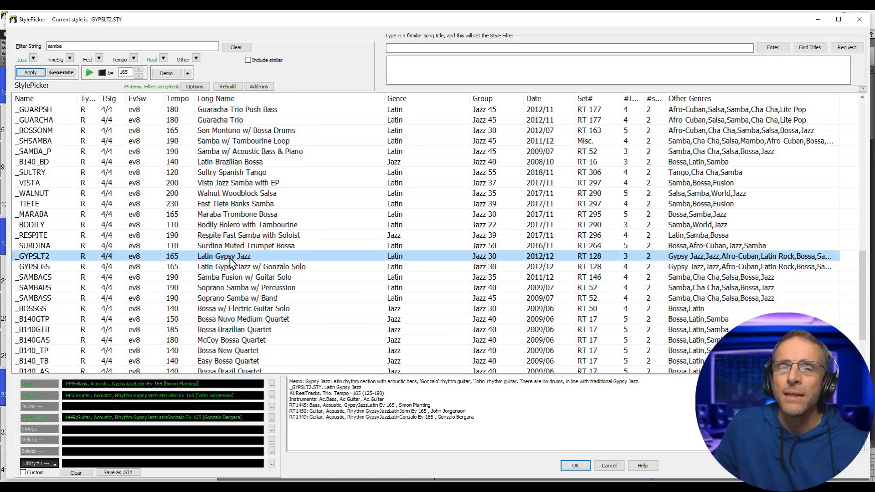
click(237, 310)
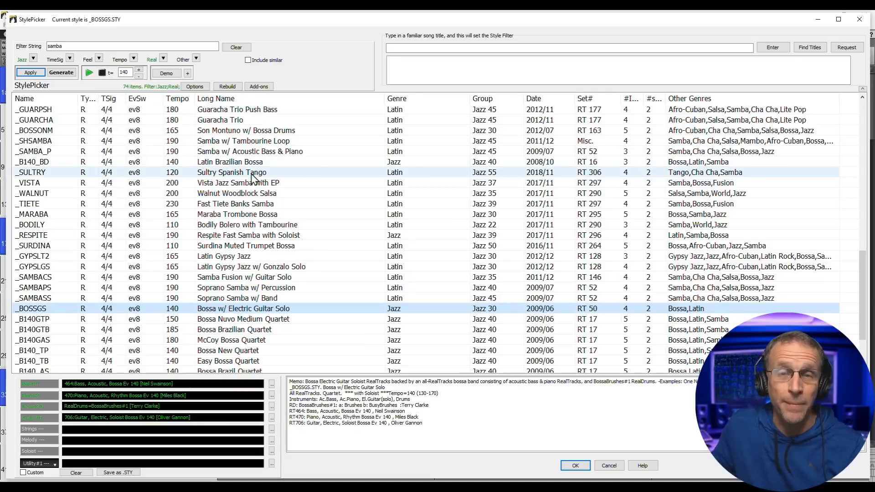
scroll(253, 179, down, 3)
click(252, 320)
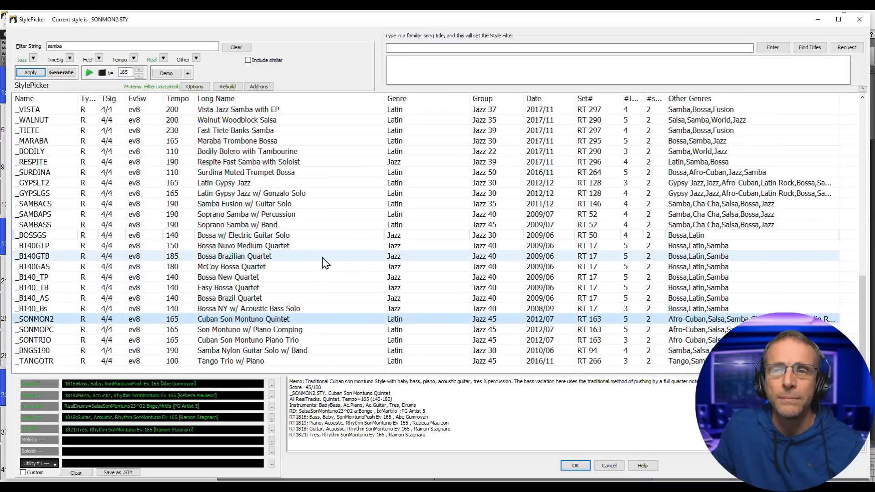
scroll(260, 276, up, 7)
scroll(273, 291, down, 3)
click(255, 277)
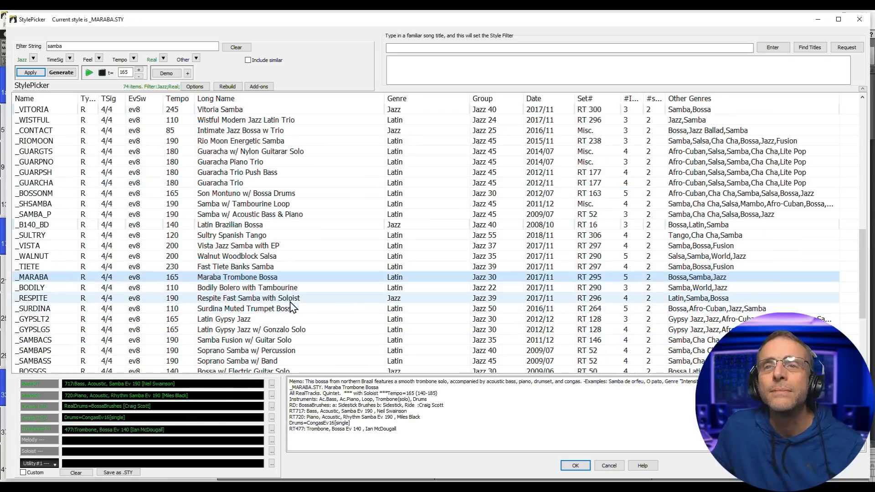
scroll(291, 307, down, 2)
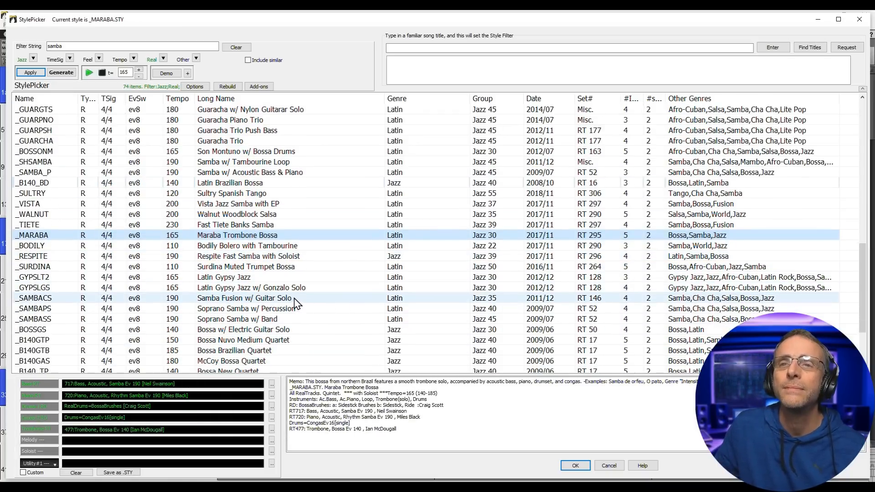
click(294, 289)
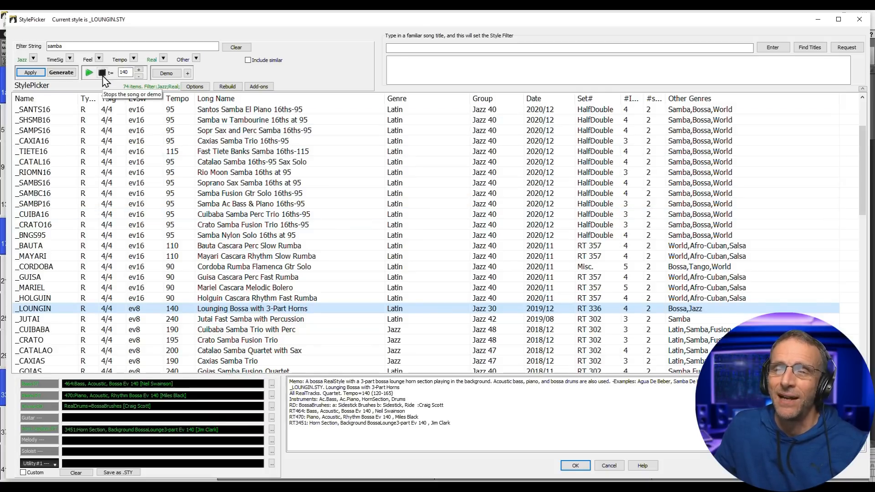
scroll(300, 239, down, 5)
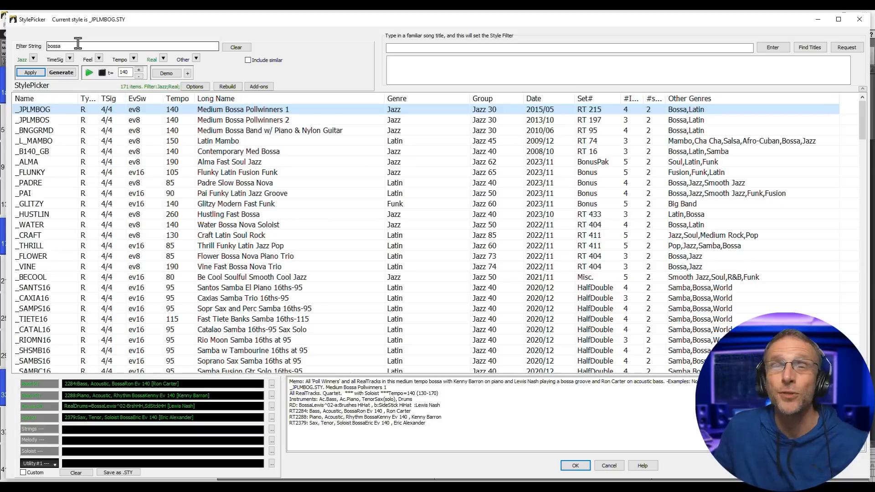
- Audition the _B140_GB, _WATER and _TRISTE bossa styles
click(258, 152)
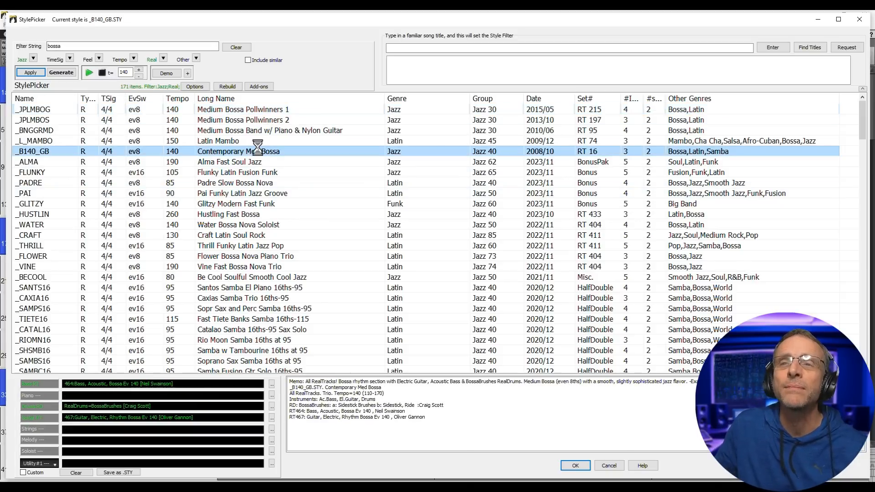
click(273, 227)
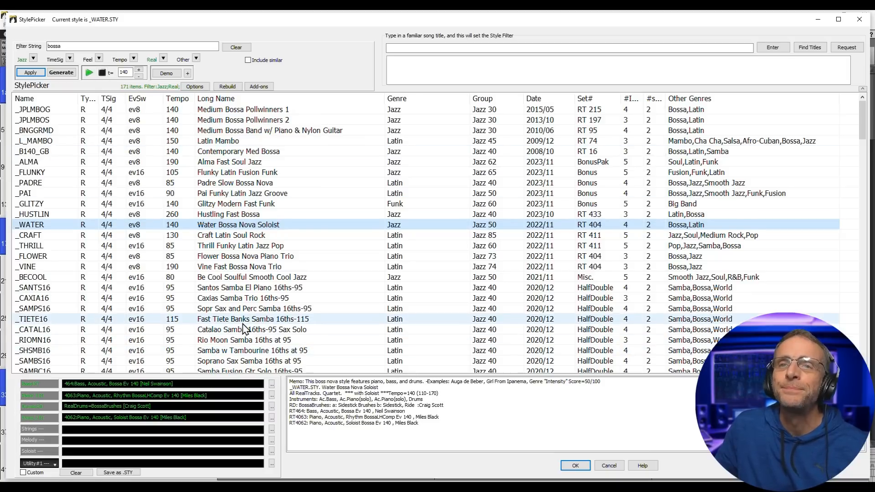
scroll(264, 321, down, 4)
click(282, 309)
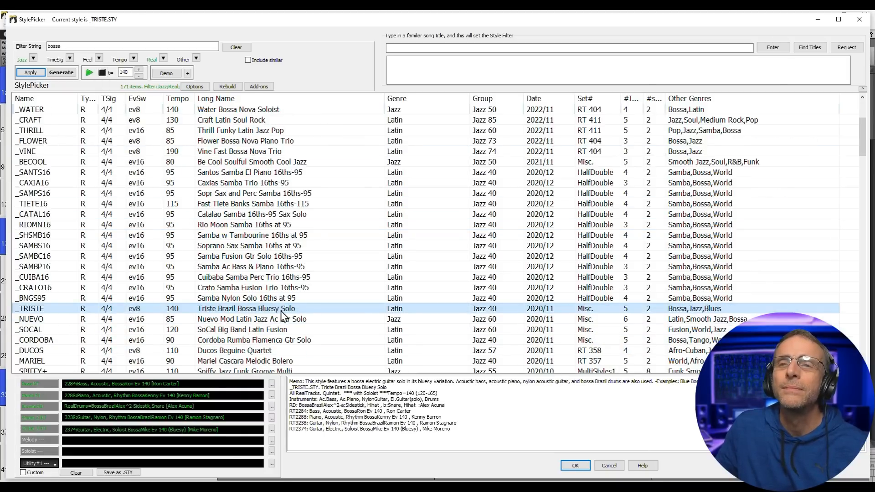
scroll(282, 315, down, 1)
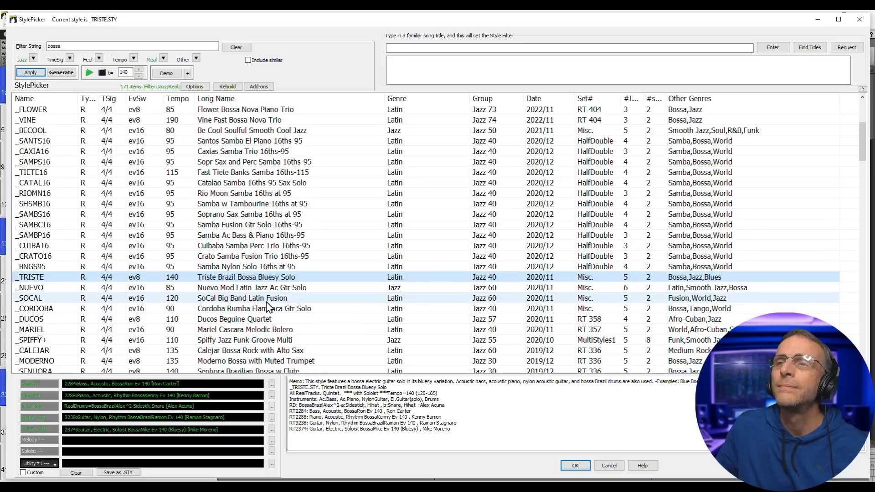
scroll(266, 350, down, 1)
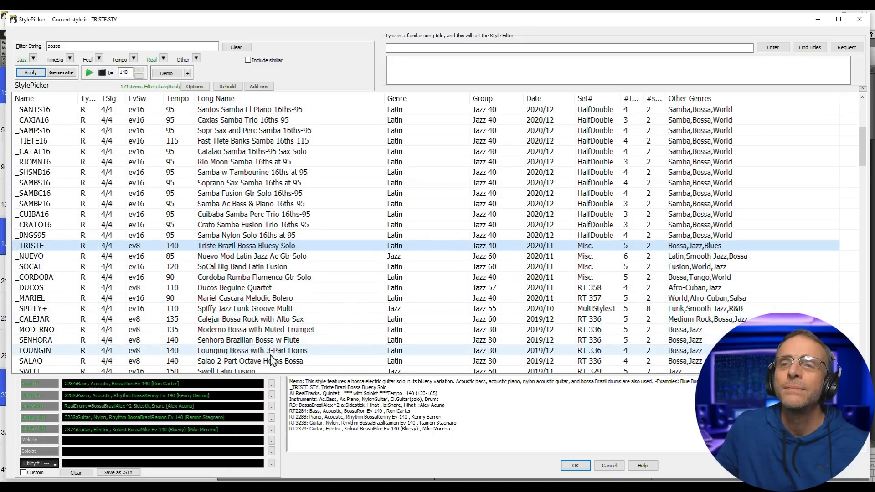
scroll(272, 360, down, 1)
- Audition _LOUNGIN and _SURGE, then select the _BETIM Brushed Bossa style
click(278, 321)
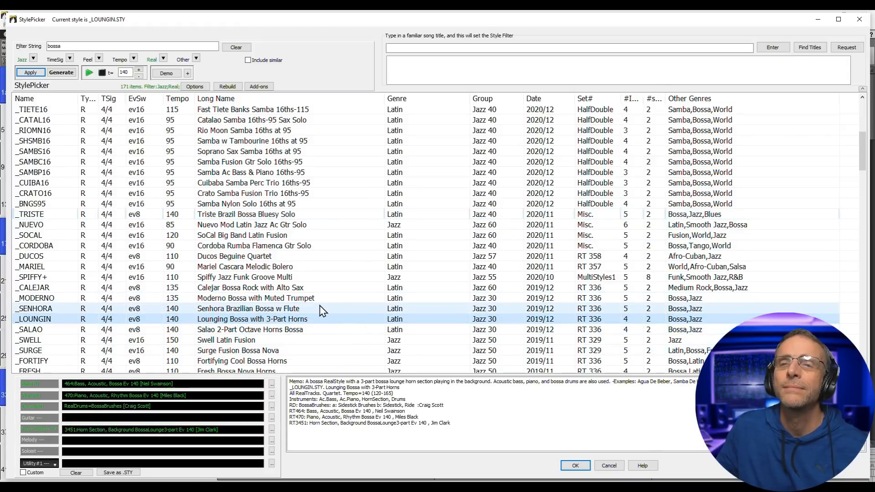
scroll(301, 308, down, 1)
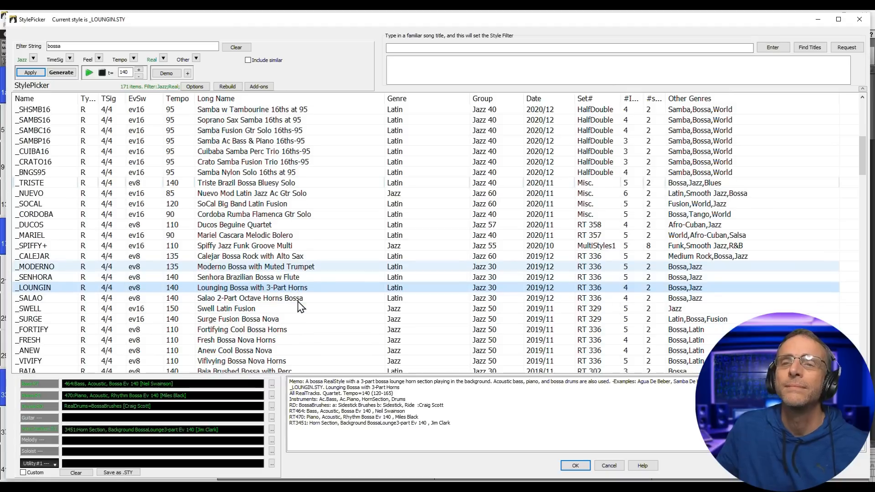
click(279, 321)
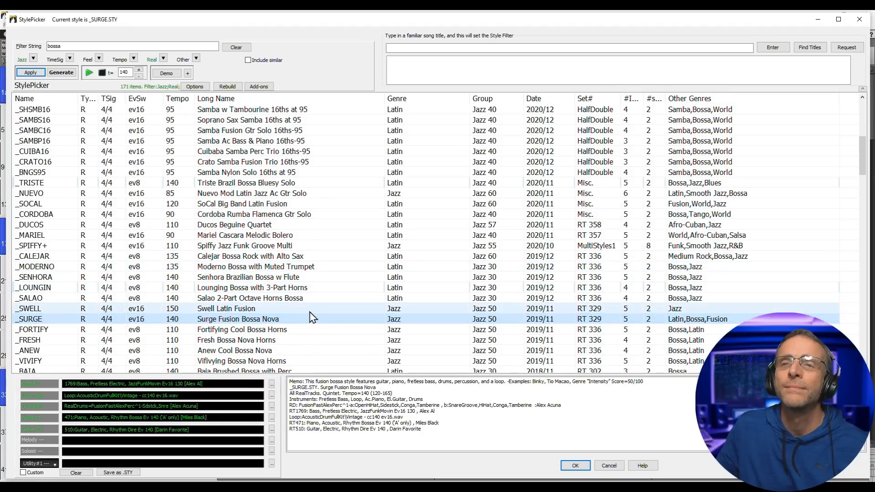
scroll(298, 322, down, 3)
click(250, 299)
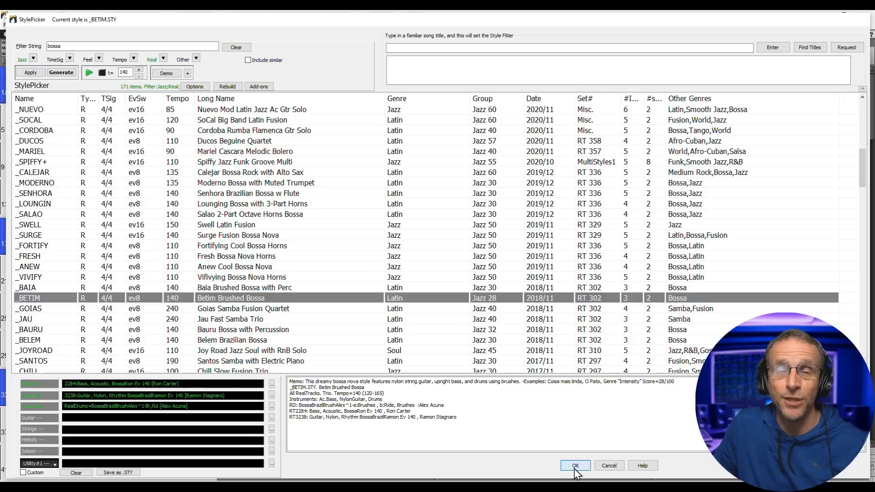
- Apply _BETIM to So Nice, preview playback, and show the Bass, Guitar, Drums and VoiceOohs tracks
click(574, 466)
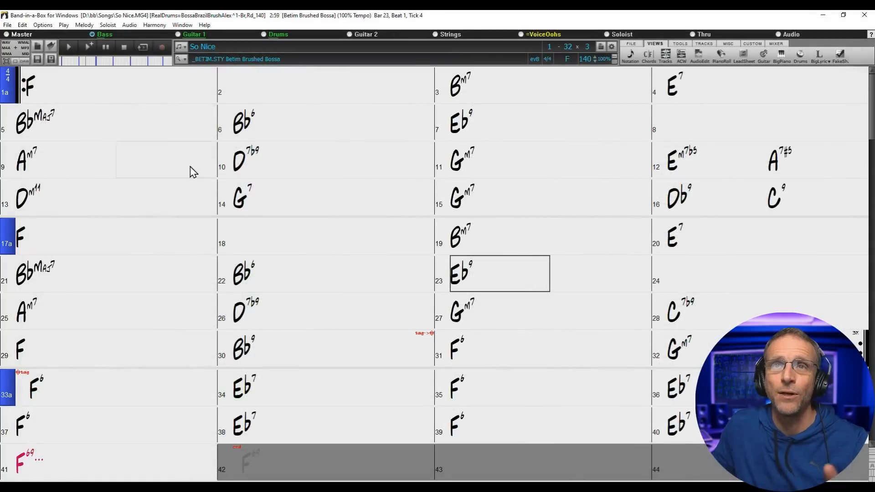
click(70, 47)
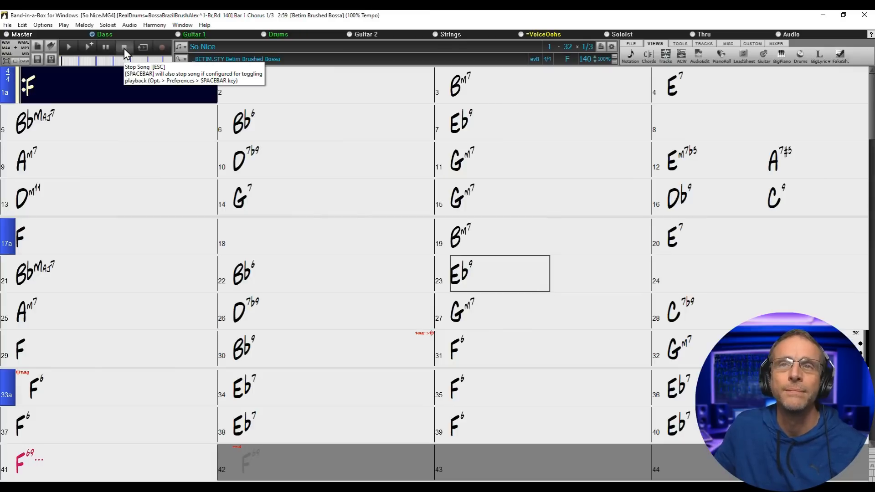
click(124, 48)
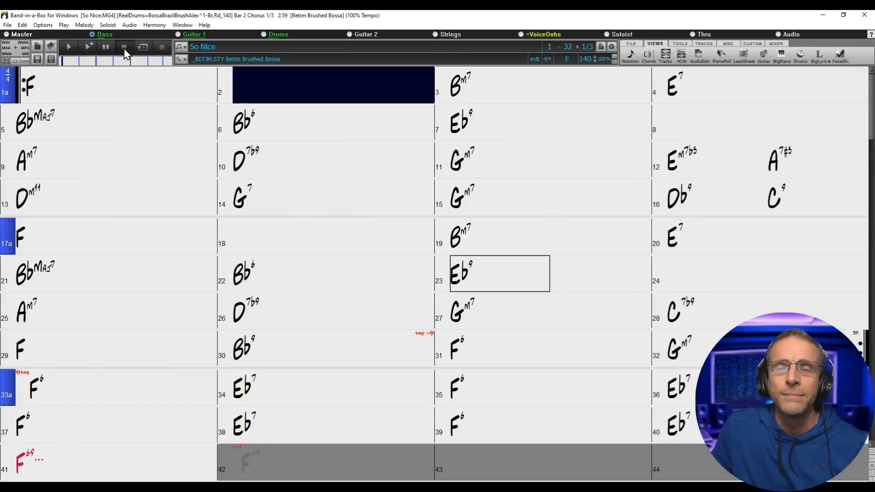
click(666, 54)
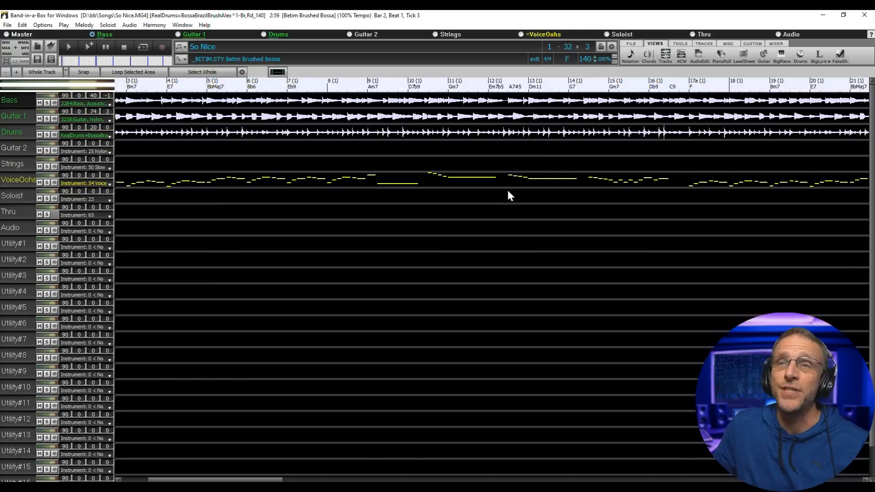
scroll(240, 173, up, 2)
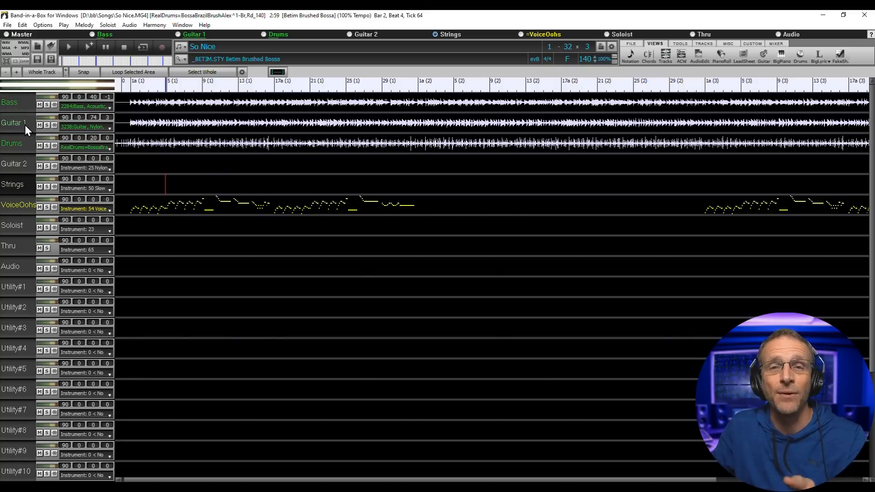
- Mute the VoiceOohs track and start rendering the song to an audio file
click(39, 206)
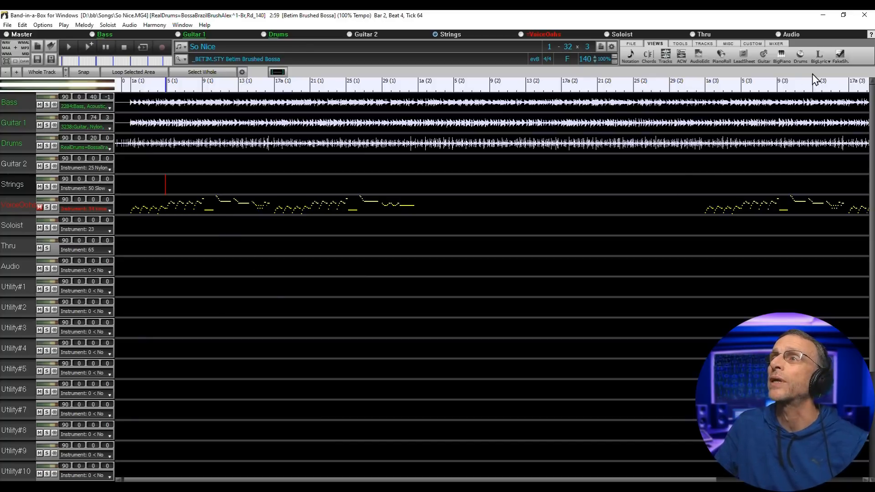
click(630, 44)
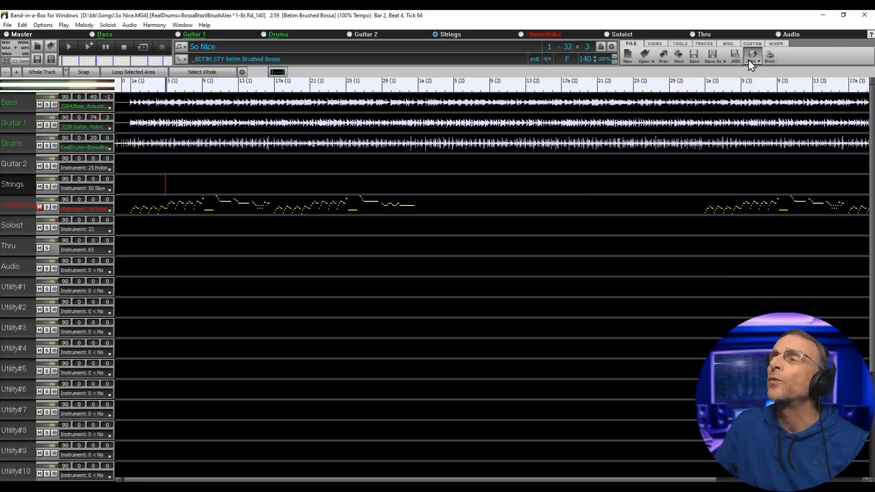
click(750, 57)
click(778, 72)
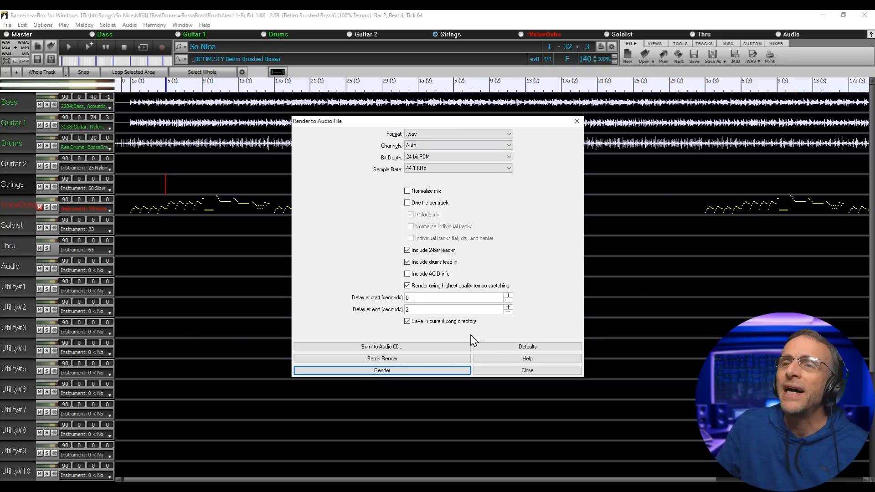
click(417, 373)
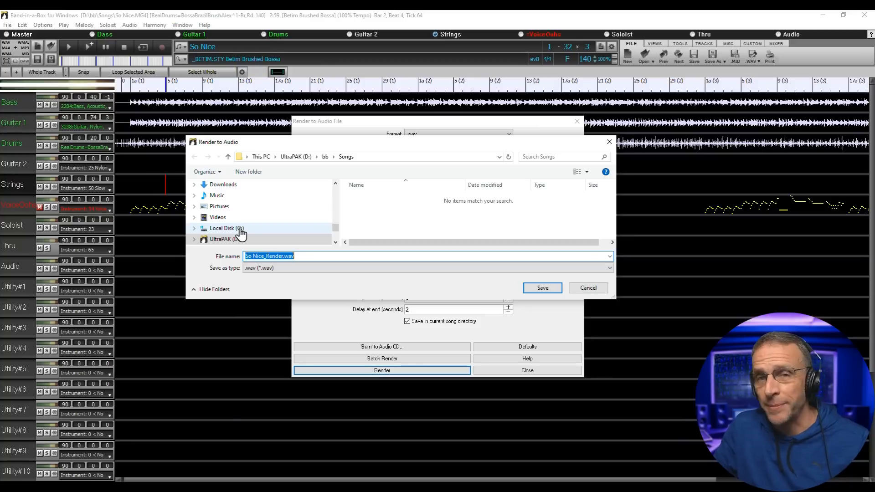
- Save the render as So Nice_Render.wav in a new C:\So Nice folder
click(241, 233)
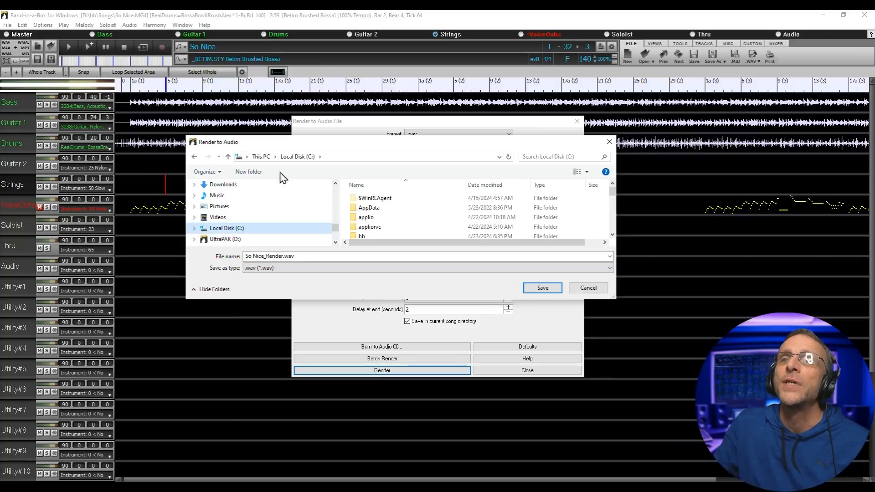
click(255, 176)
text(So Nice)
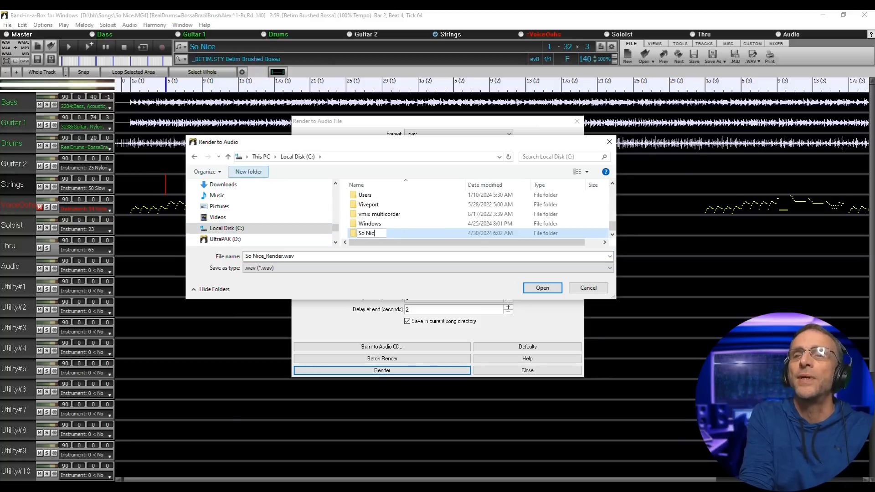
key(Return)
double_click(369, 234)
click(543, 287)
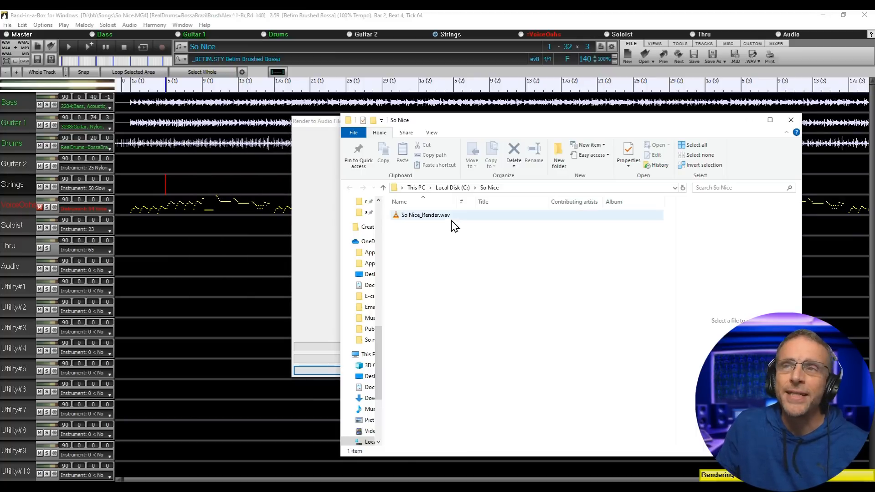
- Play So Nice_Render.wav in VLC media player, then close the player
double_click(422, 215)
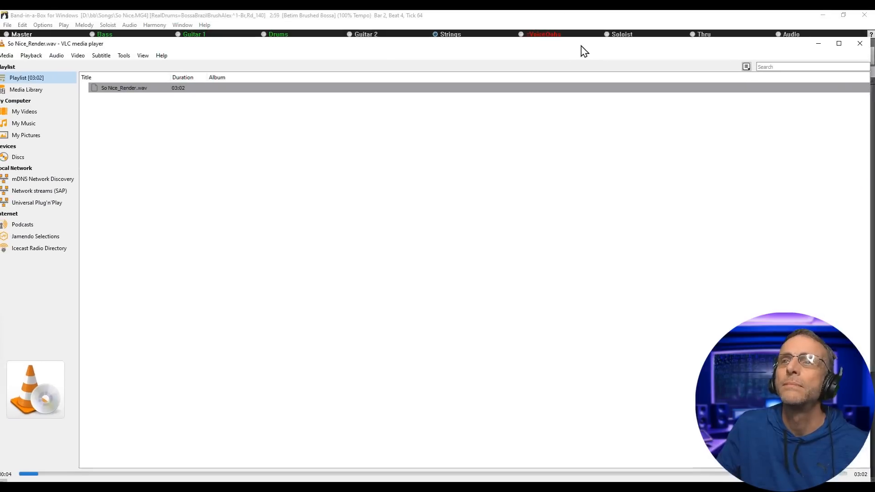
drag(582, 45, 573, 49)
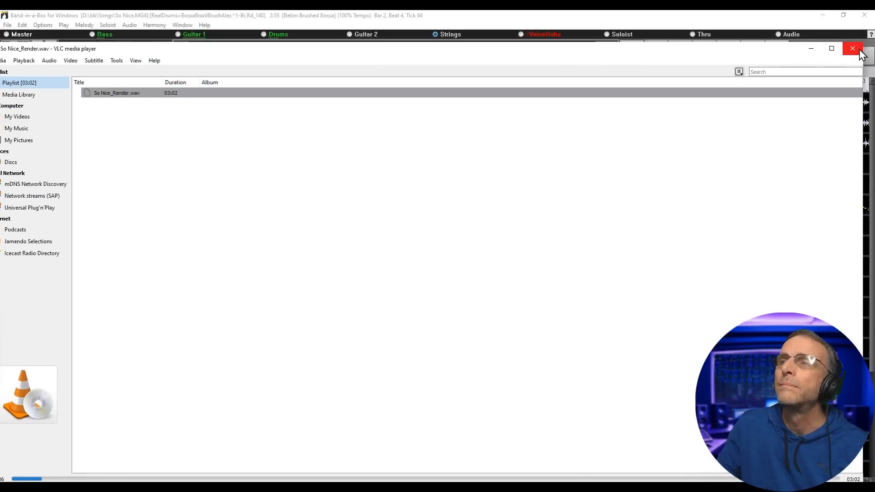
click(860, 52)
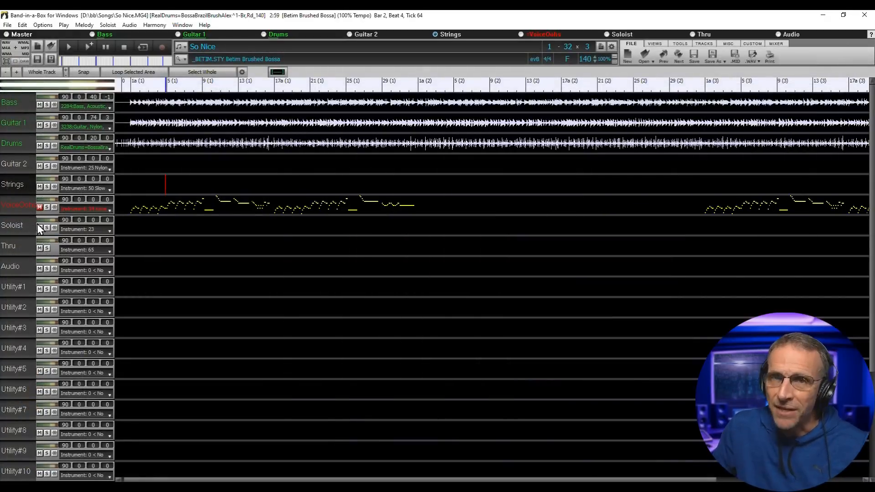
- Unmute VoiceOohs, render the melody as MIDI, and copy it into C:\So Nice
click(18, 204)
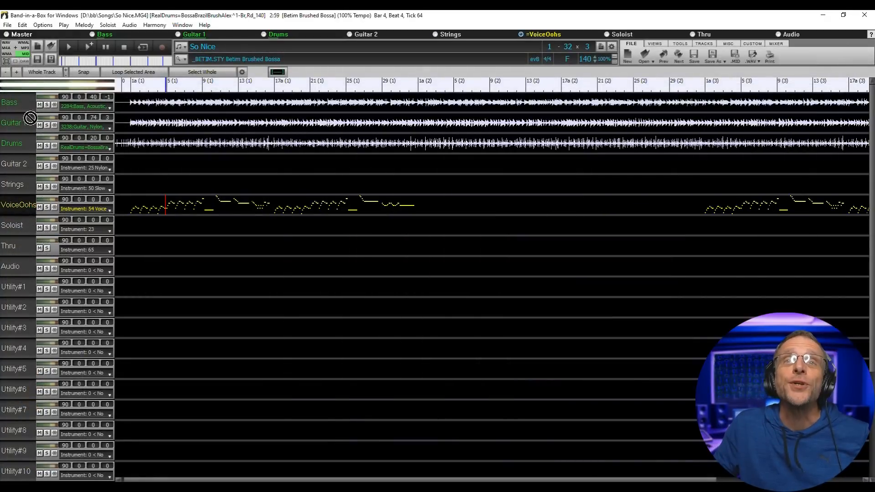
click(15, 48)
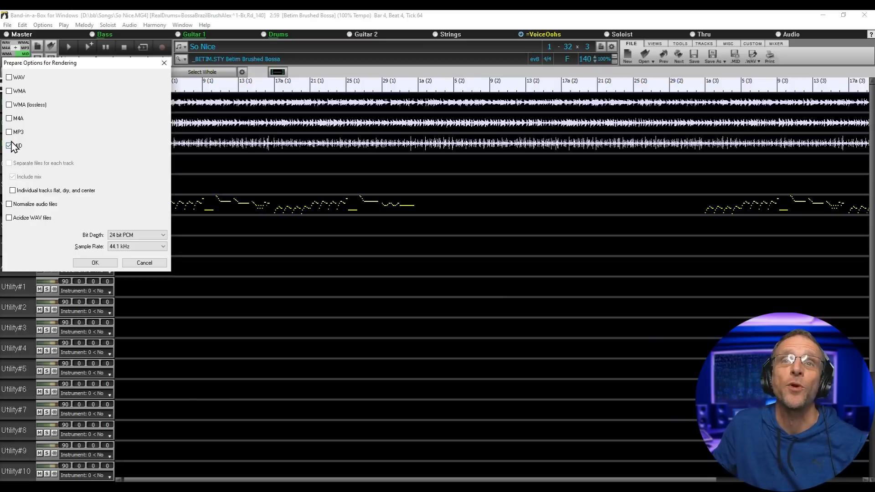
click(95, 263)
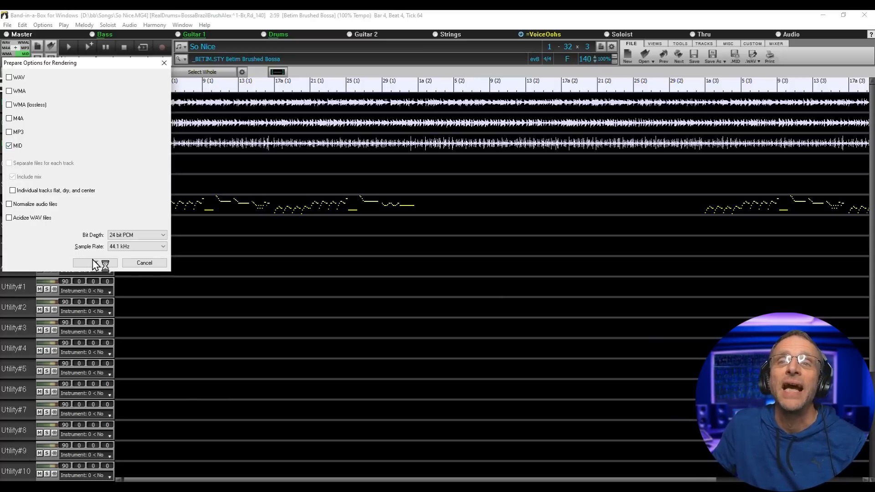
click(17, 48)
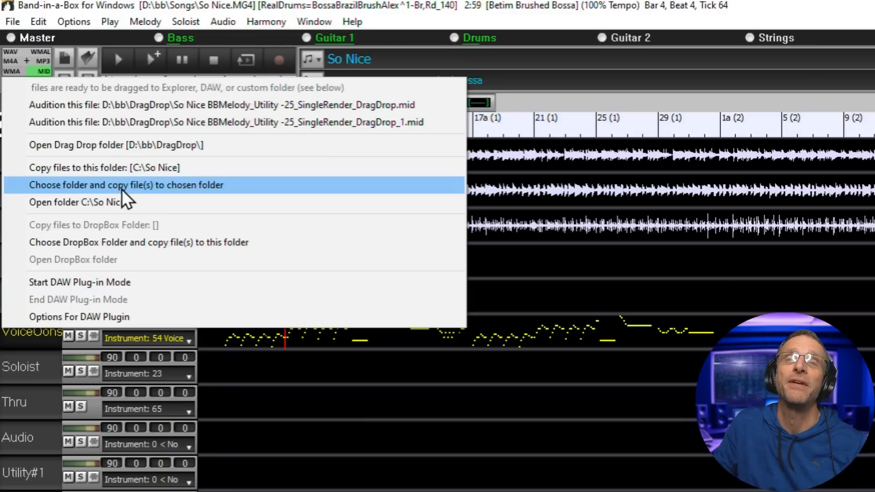
click(132, 171)
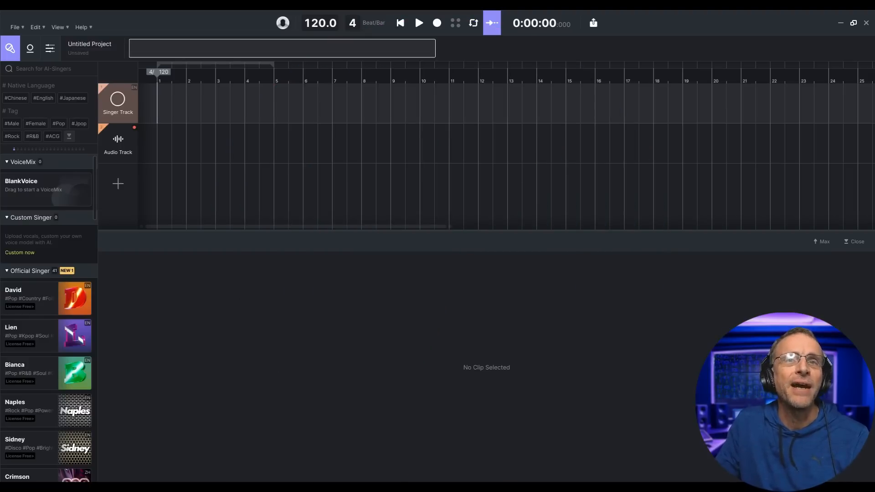
- Import the melody MIDI onto the Singer Track, adopting its 140 BPM tempo
drag(874, 93, 678, 100)
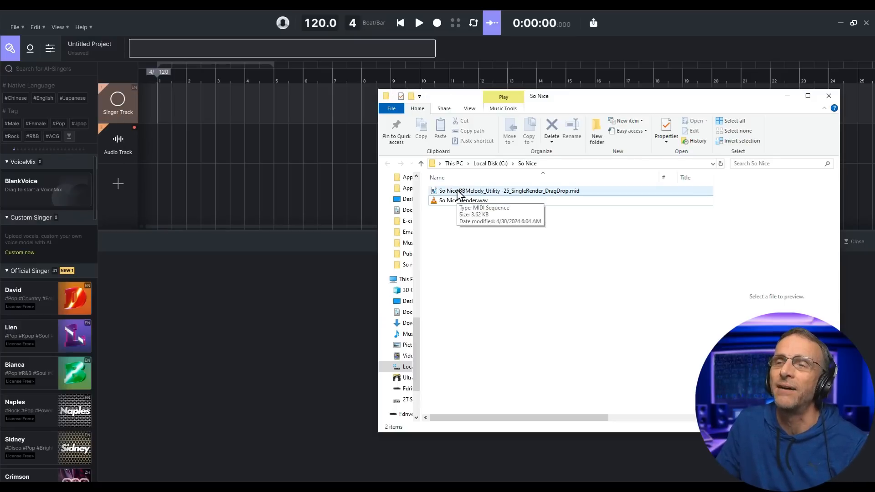
mouse_move(461, 195)
mouse_down()
mouse_move(242, 152)
mouse_move(169, 114)
mouse_up()
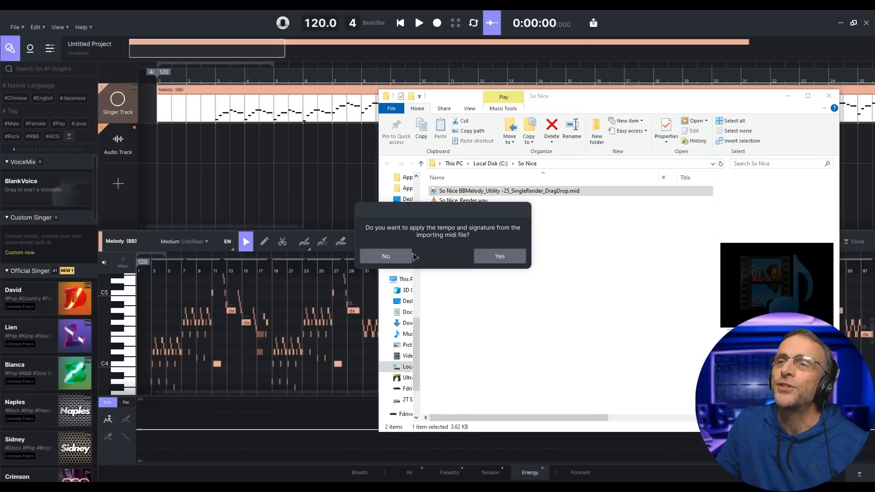
click(514, 262)
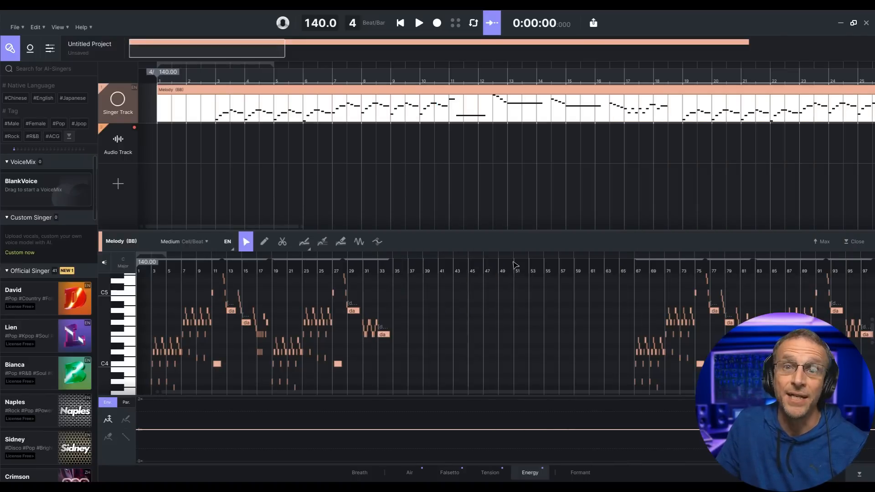
- Add So Nice_Render.wav to the Audio Track
key(alt+Tab)
click(386, 171)
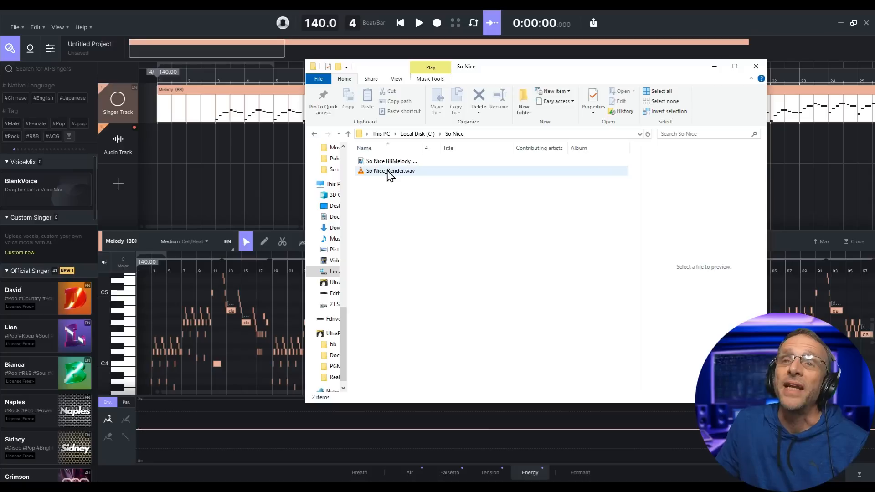
drag(369, 171, 152, 159)
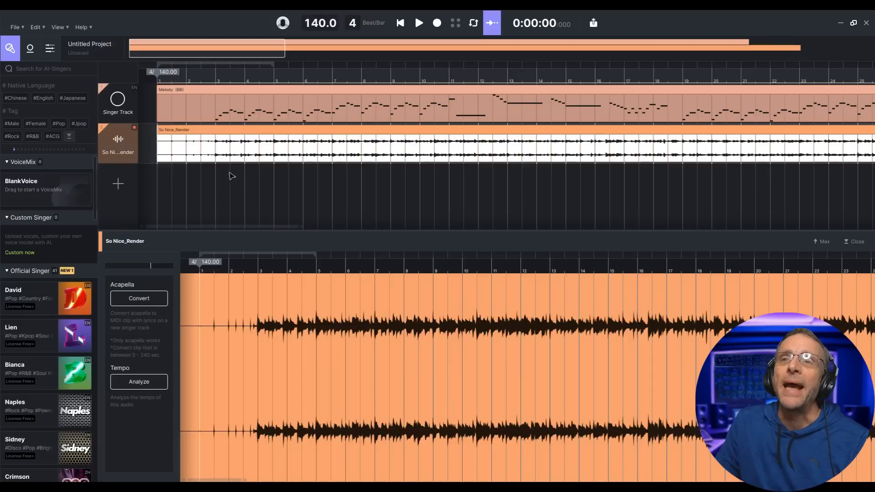
- Play back the melody with the backing render, then browse the singer library
click(419, 23)
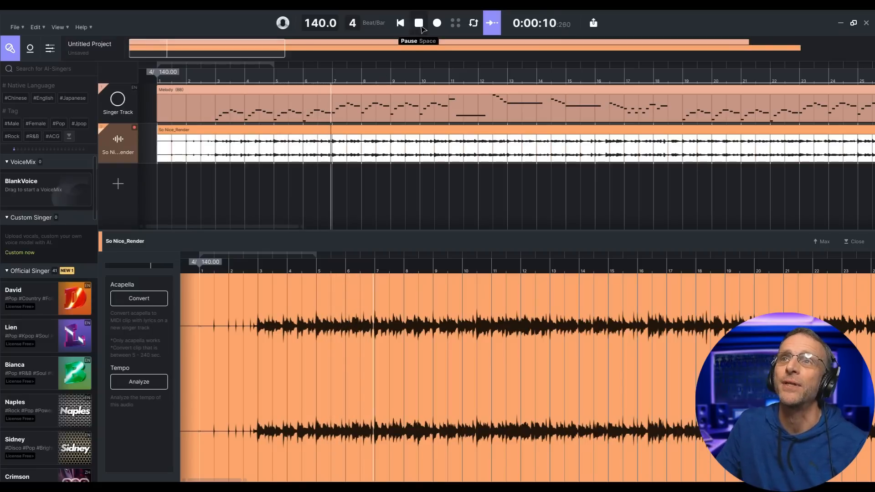
click(420, 26)
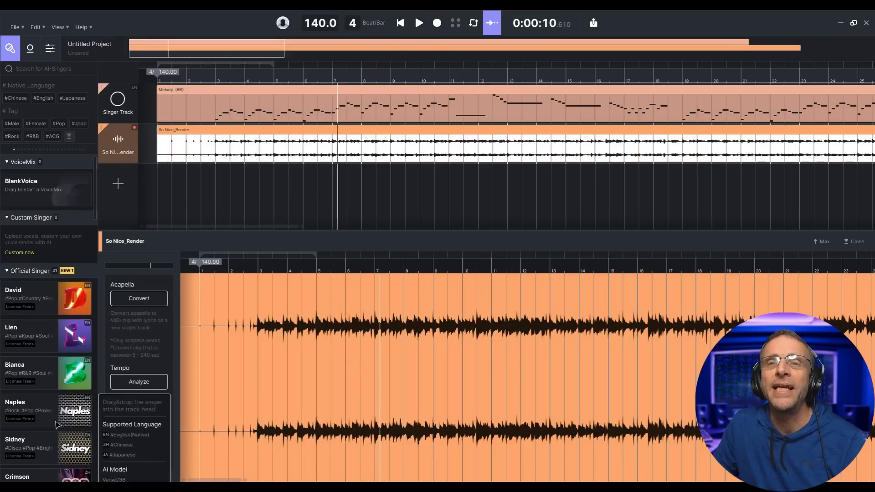
scroll(77, 328, down, 1)
mouse_move(78, 323)
scroll(77, 322, down, 15)
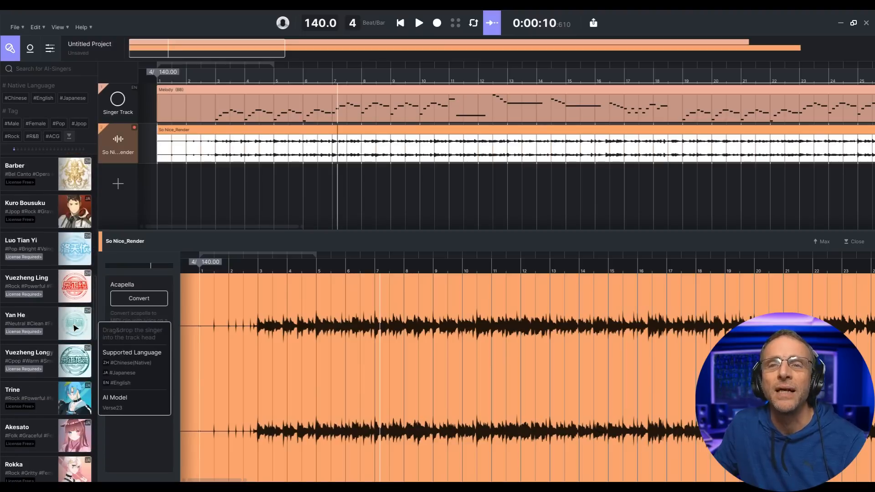
scroll(67, 226, up, 1)
scroll(68, 226, up, 15)
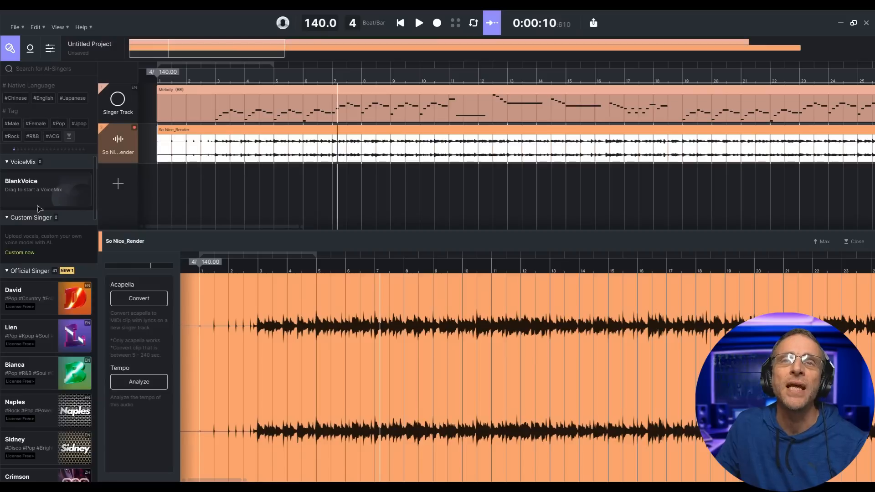
mouse_move(74, 304)
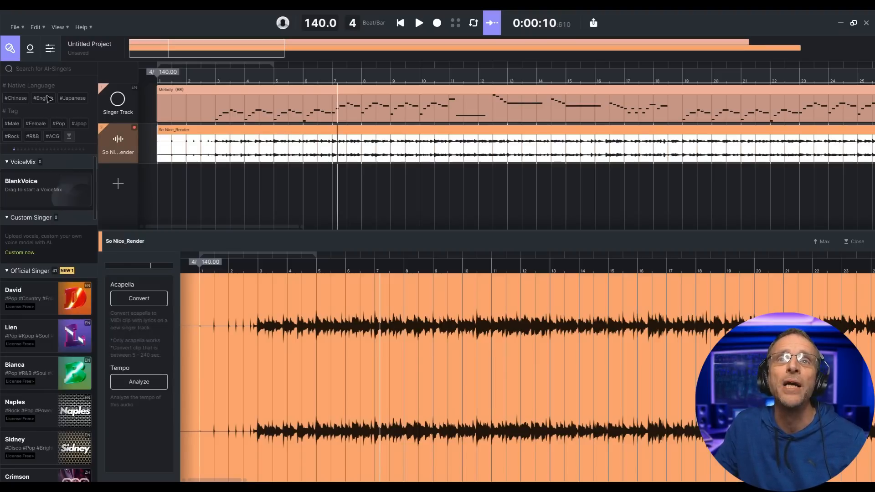
- Filter singers by #English, assign David to the Singer Track, and open the Melody (BB) clip
click(48, 99)
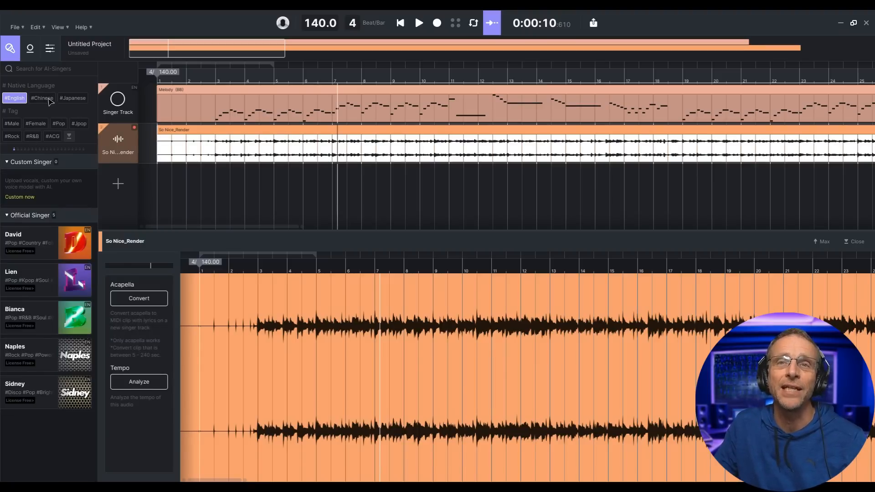
mouse_move(70, 268)
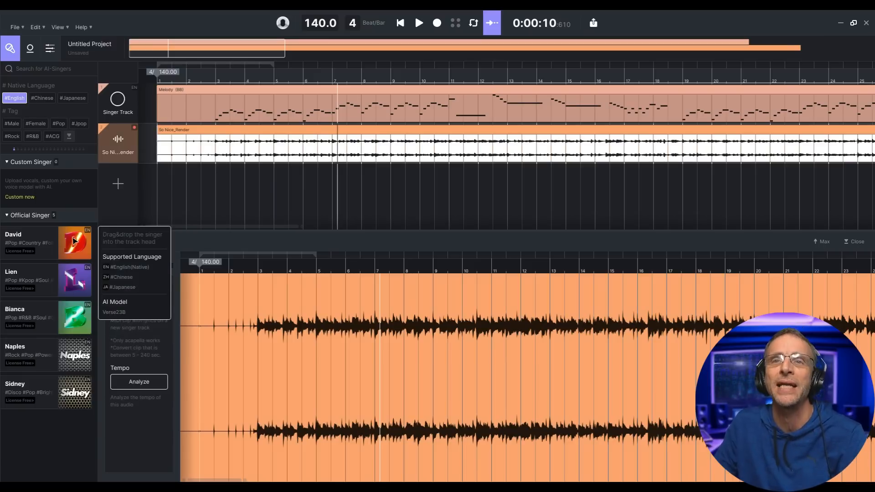
drag(78, 249, 118, 99)
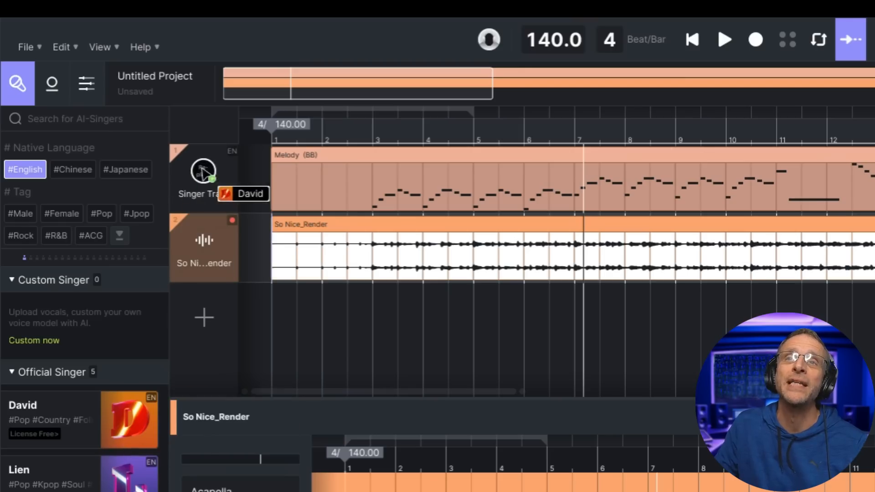
drag(204, 172, 206, 178)
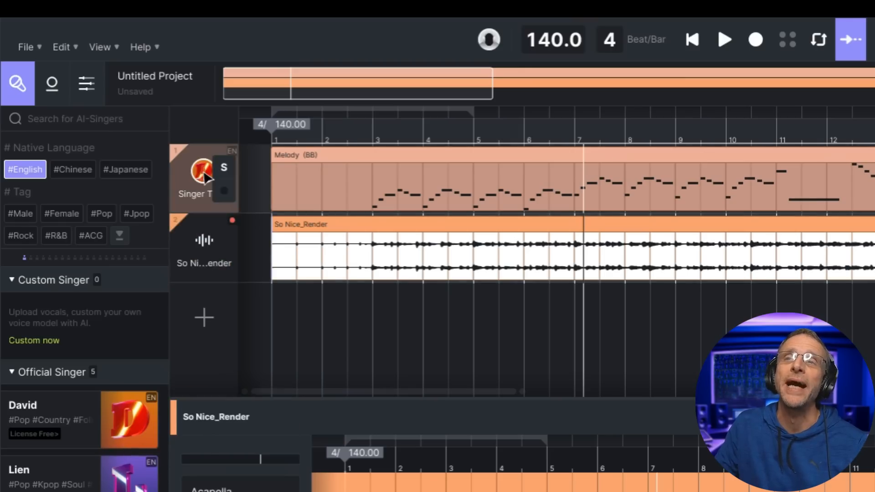
click(375, 170)
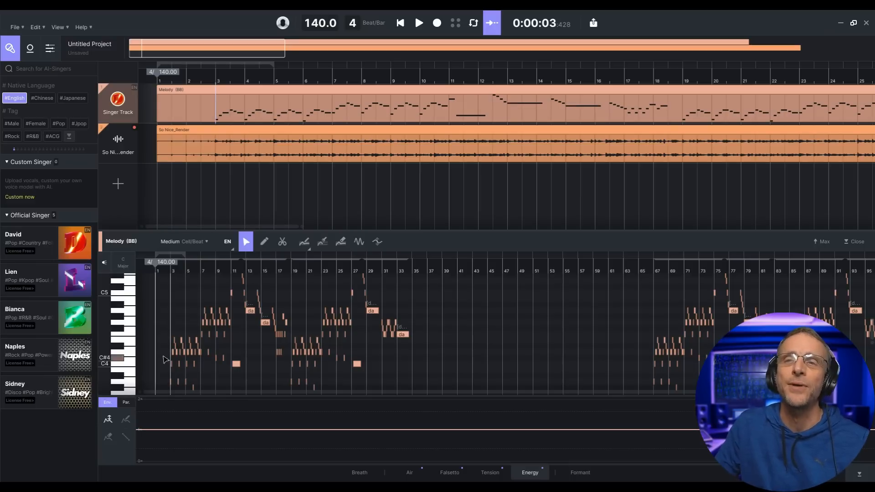
- Play David's rendition, stop at 0:00:10, and start a ChatGPT prompt requesting the So Nice lyrics
scroll(172, 329, up, 5)
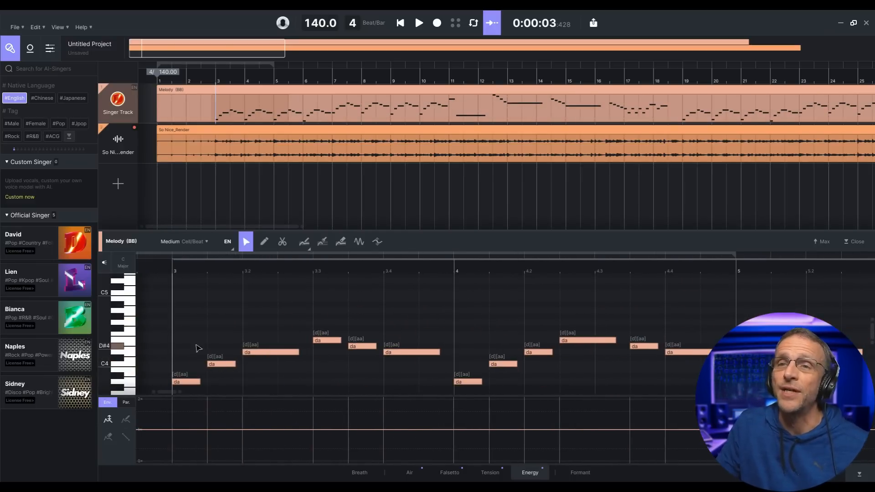
scroll(210, 283, down, 4)
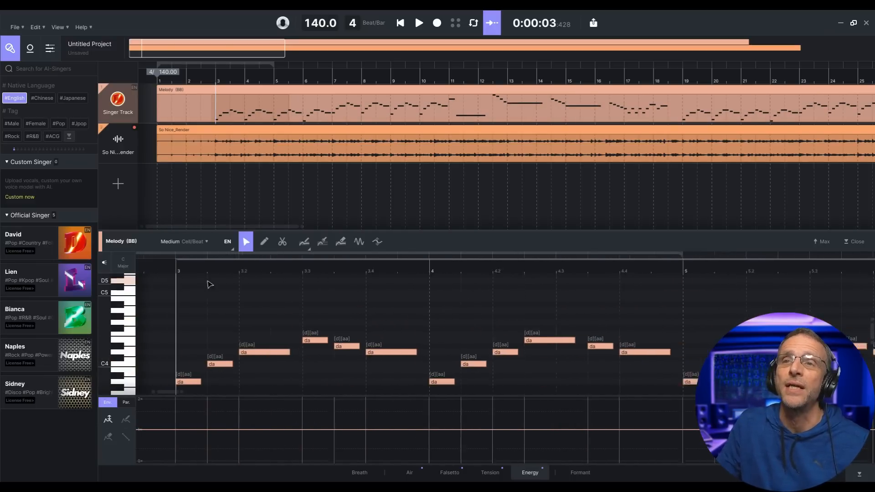
click(419, 23)
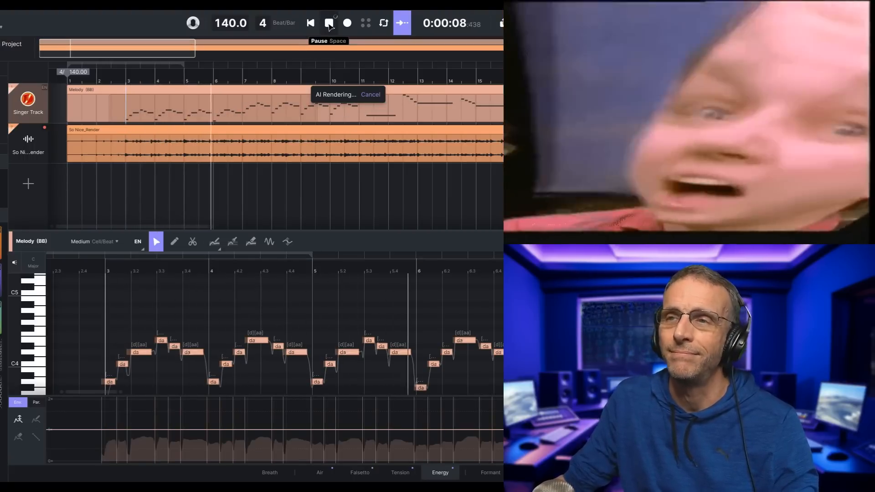
click(329, 23)
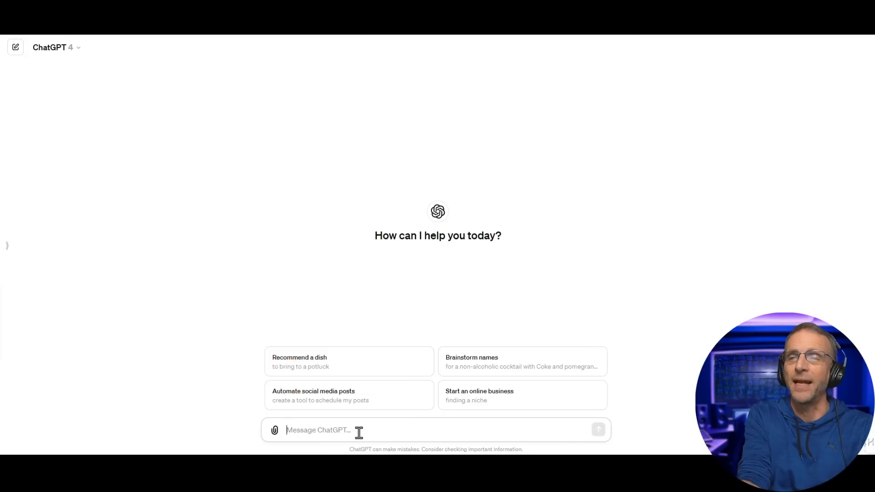
text(give me)
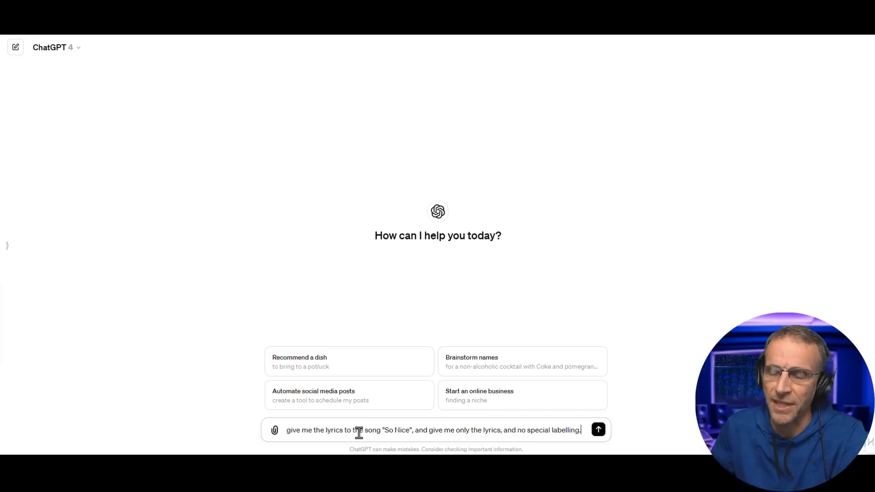
- Send the request for the So Nice lyrics to ChatGPT
key(Return)
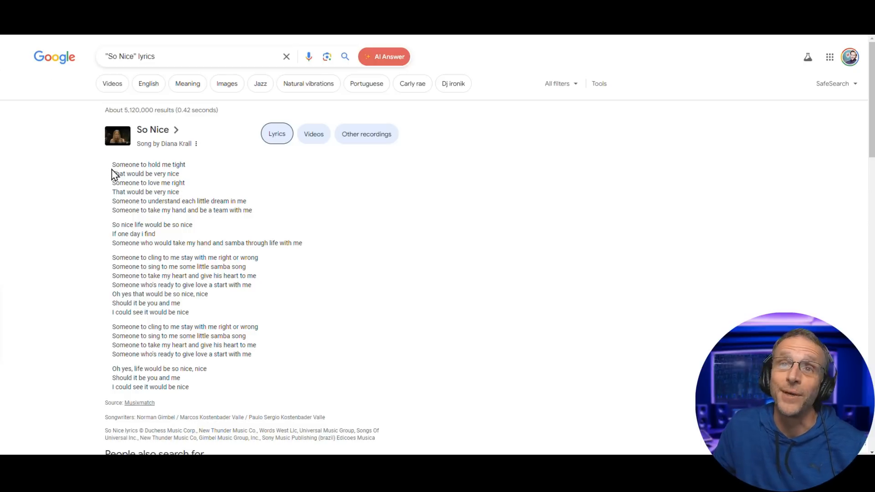
- Select the complete So Nice lyrics on the Google results page
drag(112, 164, 206, 390)
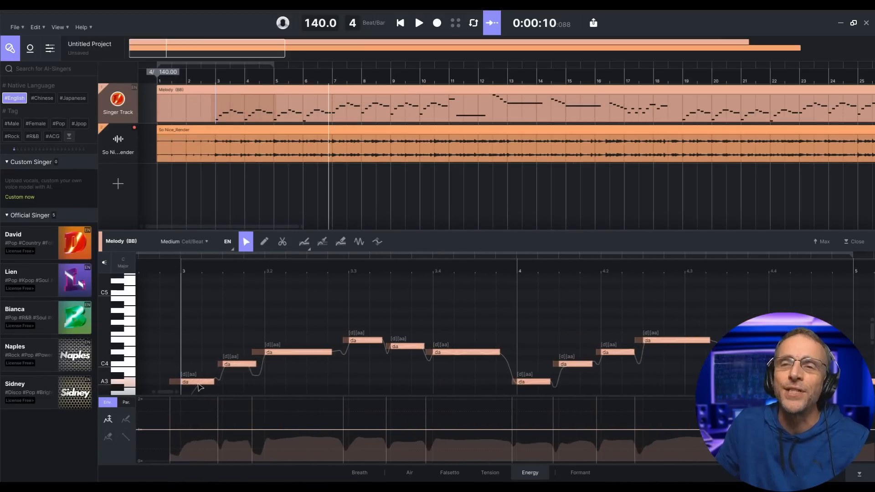
- Paste the copied lyrics onto the first melody note so notes sing 'Someone to hold me tight…'
click(196, 383)
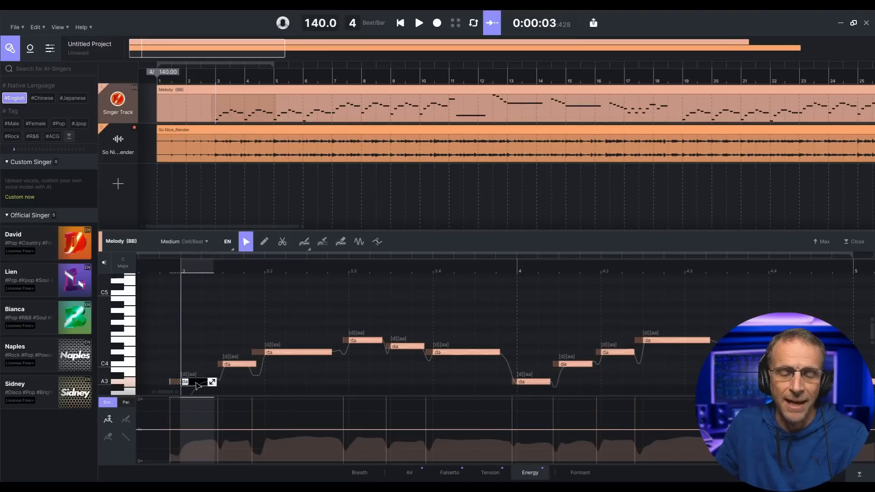
double_click(196, 383)
text(I could see it would be nice)
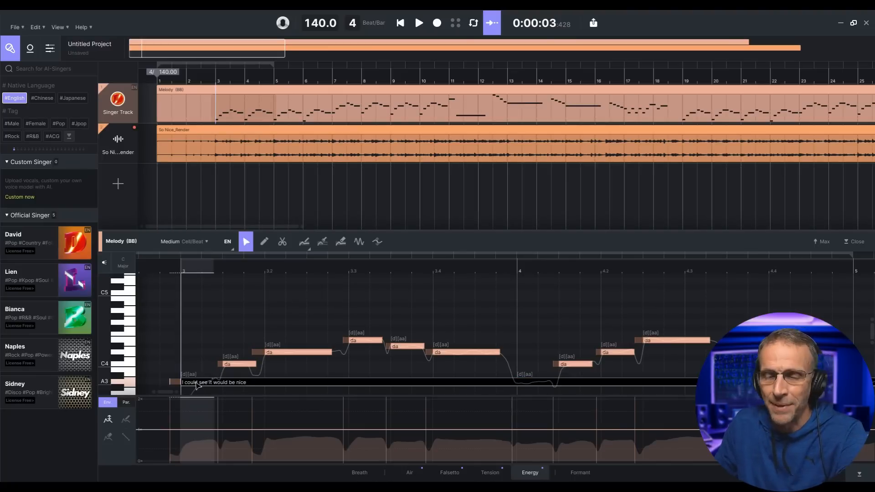
key(Return)
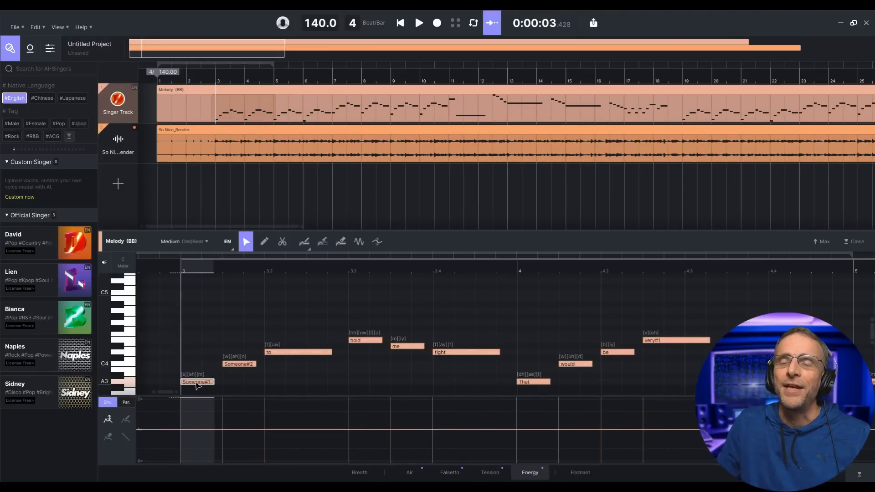
scroll(198, 386, down, 1)
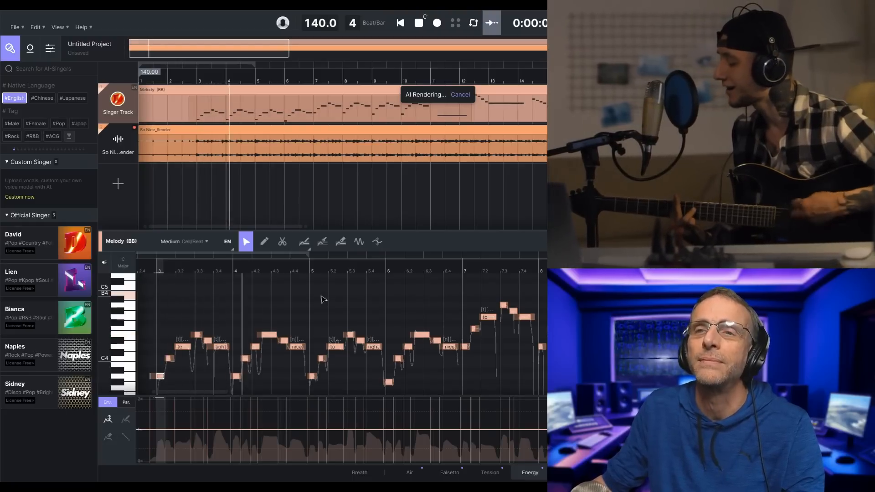
- Resize the Google lyrics page into a narrow window beside the ACE Studio editor while playback runs
scroll(323, 300, down, 1)
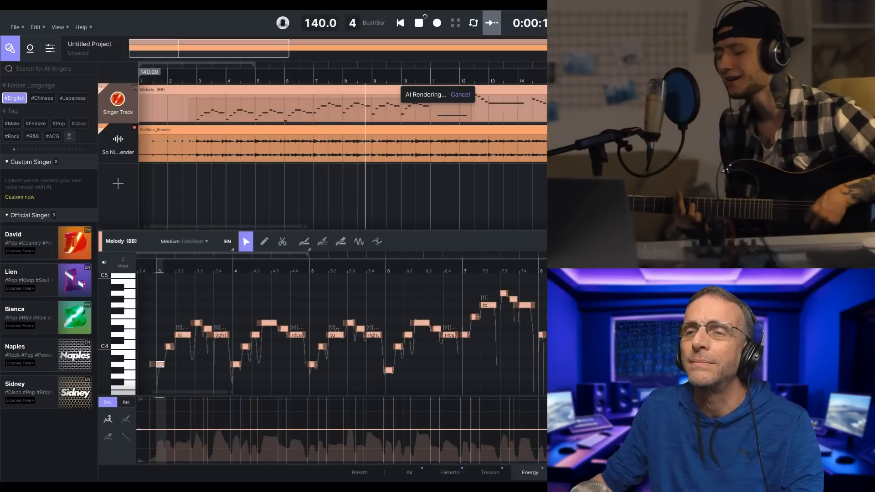
click(386, 474)
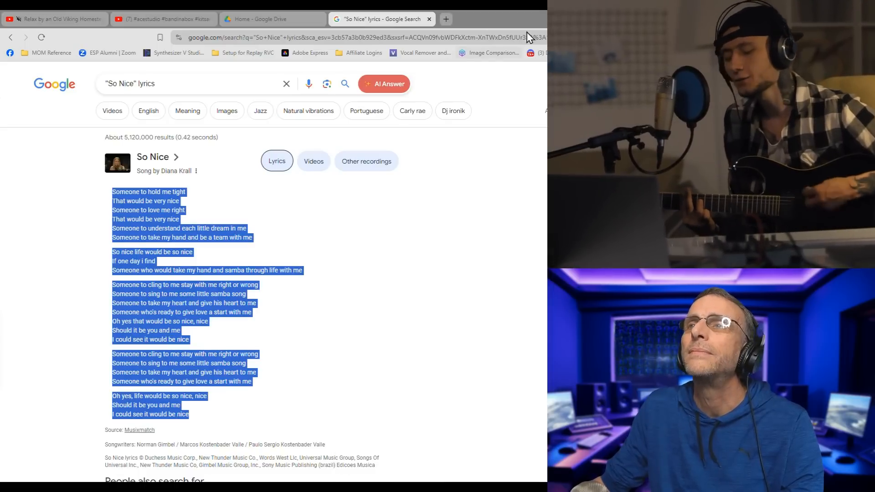
double_click(522, 21)
drag(523, 20, 863, 122)
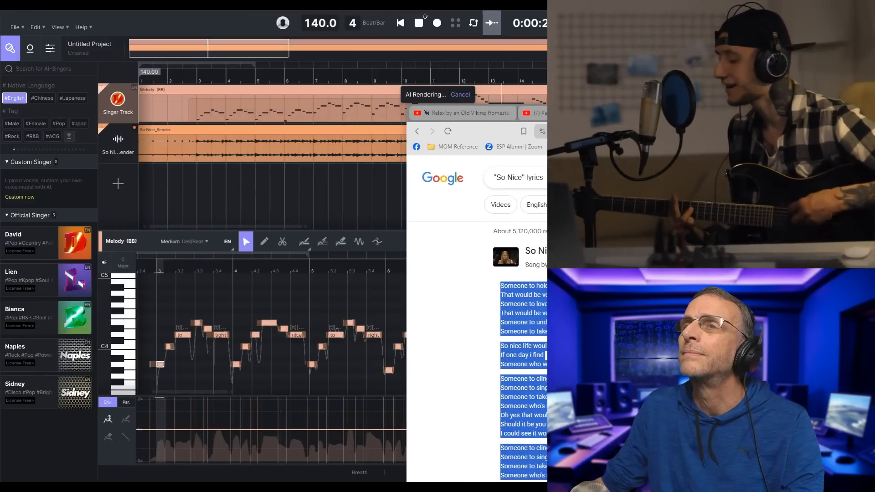
drag(404, 287, 594, 288)
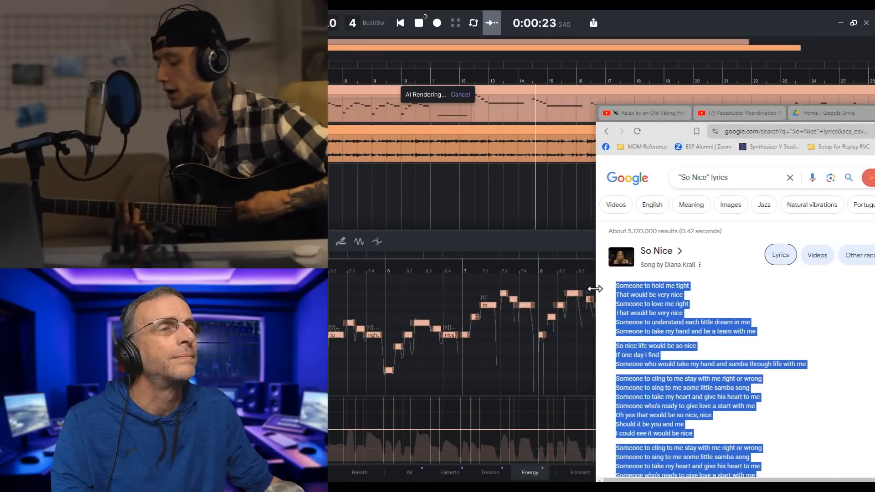
scroll(666, 351, down, 1)
click(665, 315)
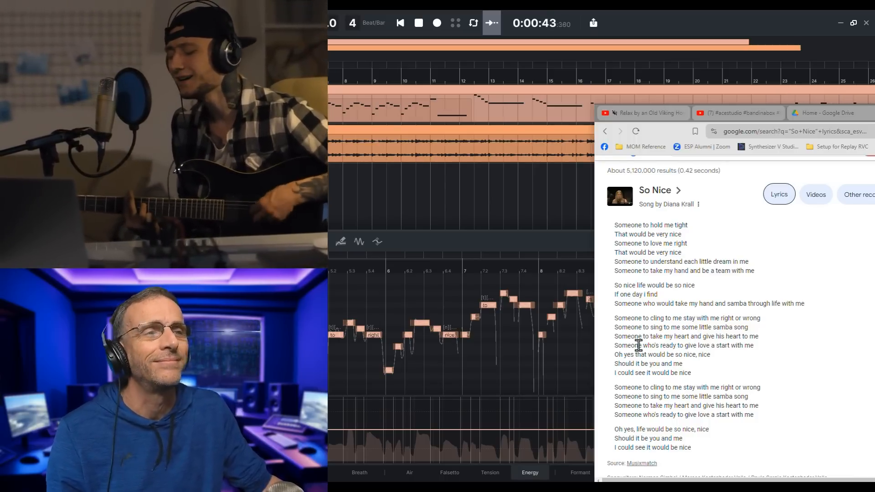
scroll(650, 355, down, 1)
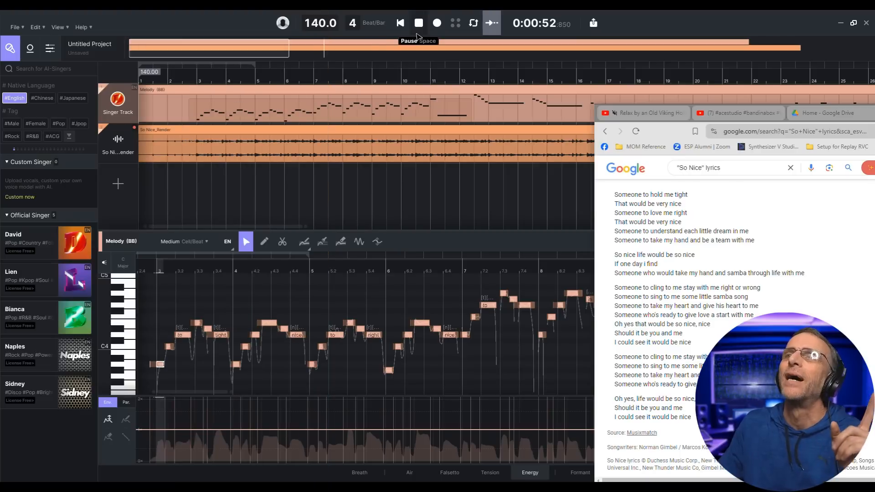
- Pause playback and open lyric entry on the 'nice' note at bar 31
click(418, 35)
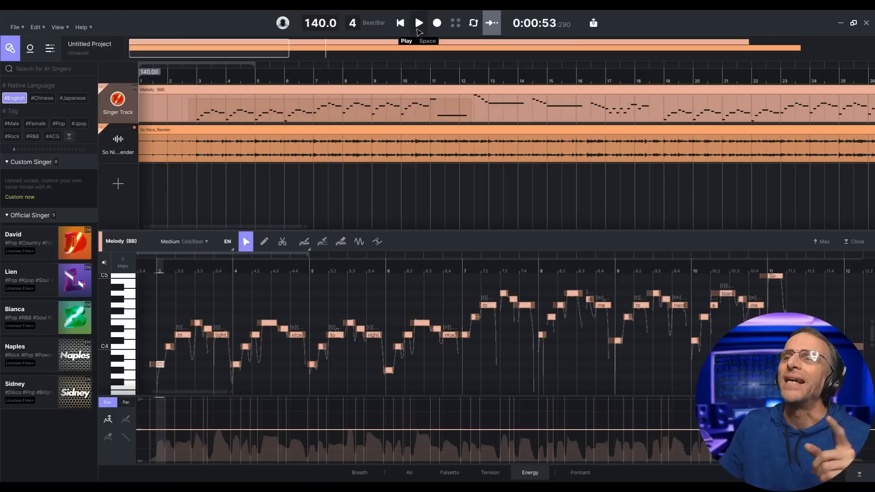
scroll(494, 351, up, 5)
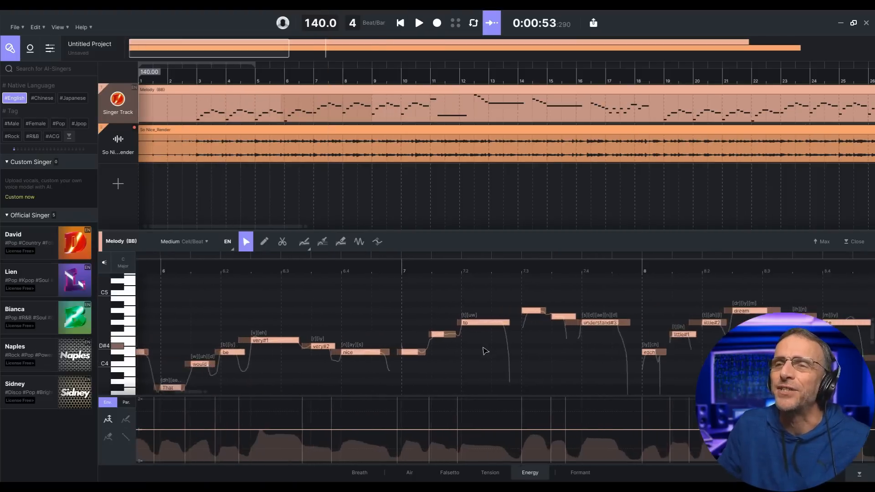
scroll(270, 353, down, 4)
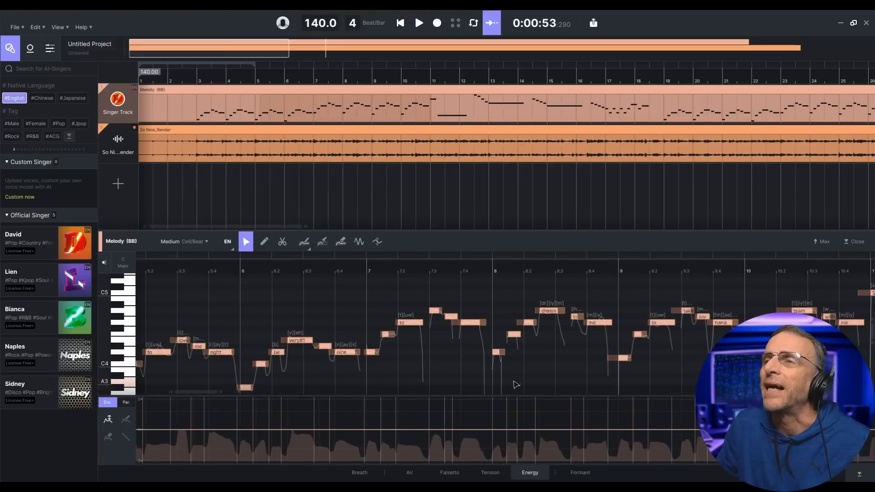
scroll(451, 345, down, 1)
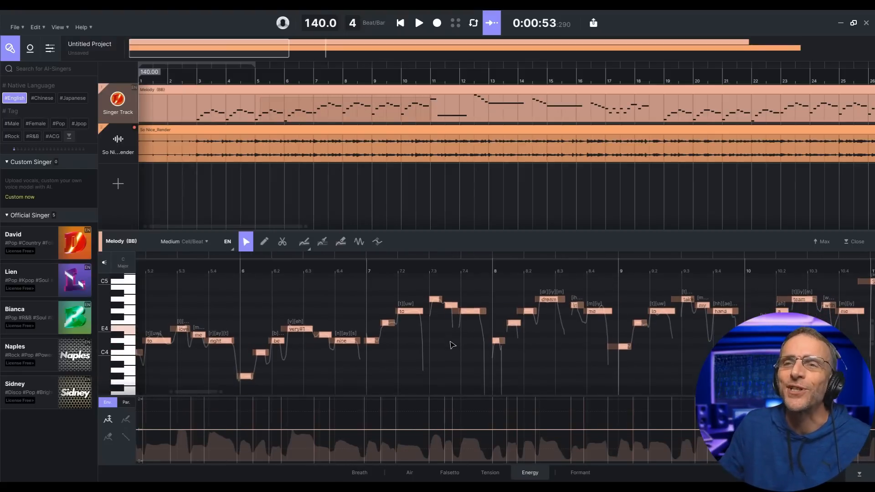
scroll(452, 344, up, 2)
scroll(416, 359, right, 5)
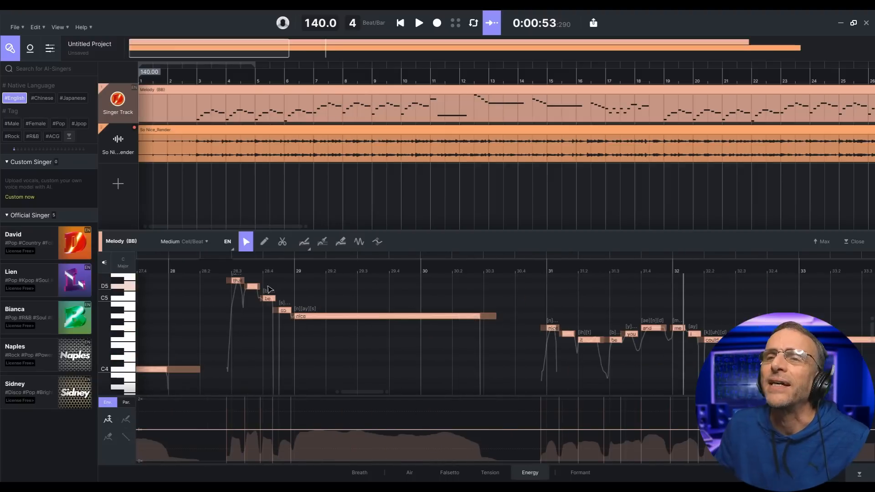
click(551, 328)
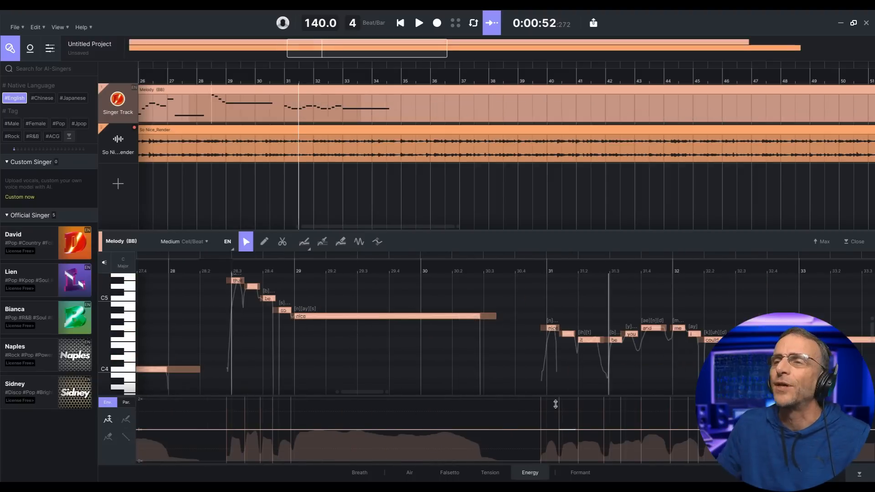
double_click(551, 328)
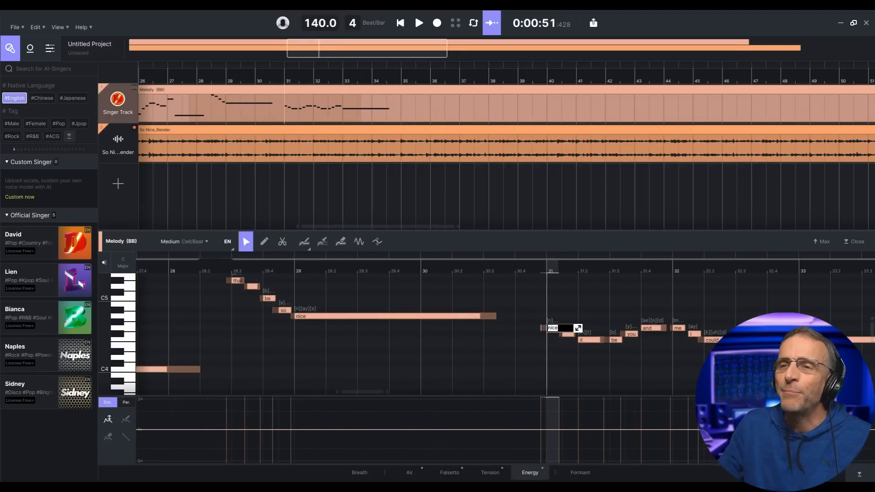
- Copy the remaining lyric lines and paste them from bar 31 onward, then play
key(alt+Tab)
drag(614, 333, 696, 421)
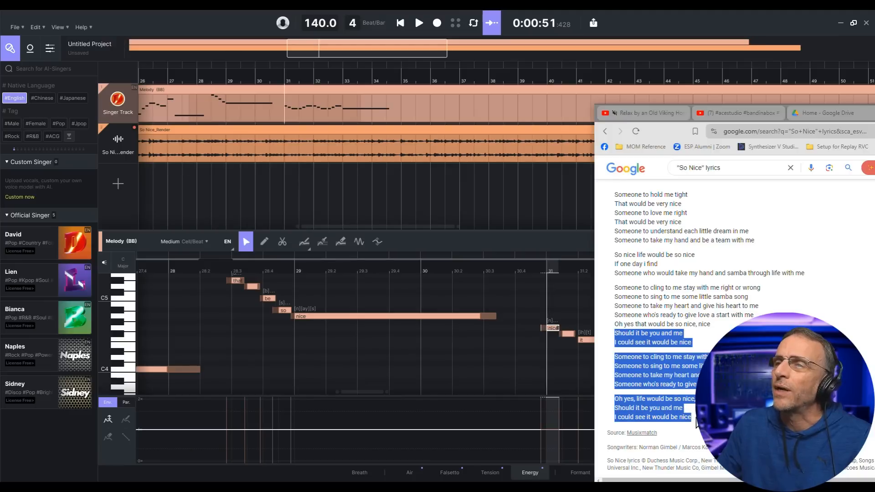
click(551, 329)
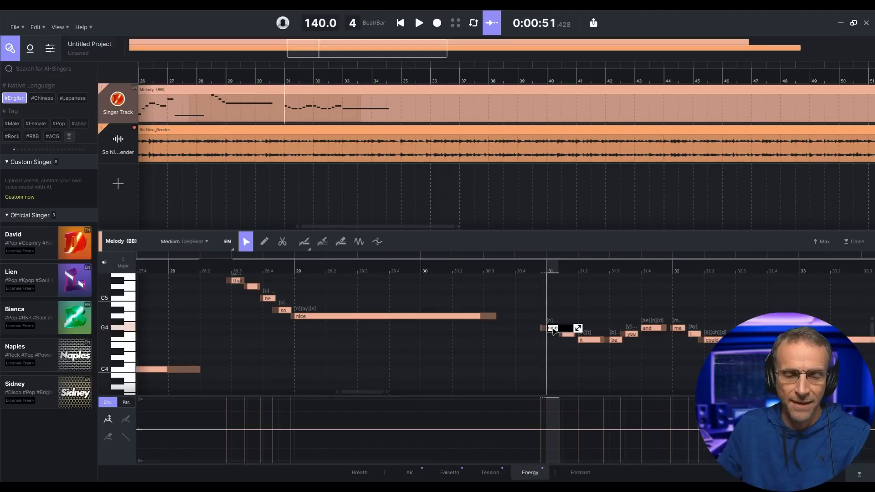
text(I could see it would be nice)
key(Return)
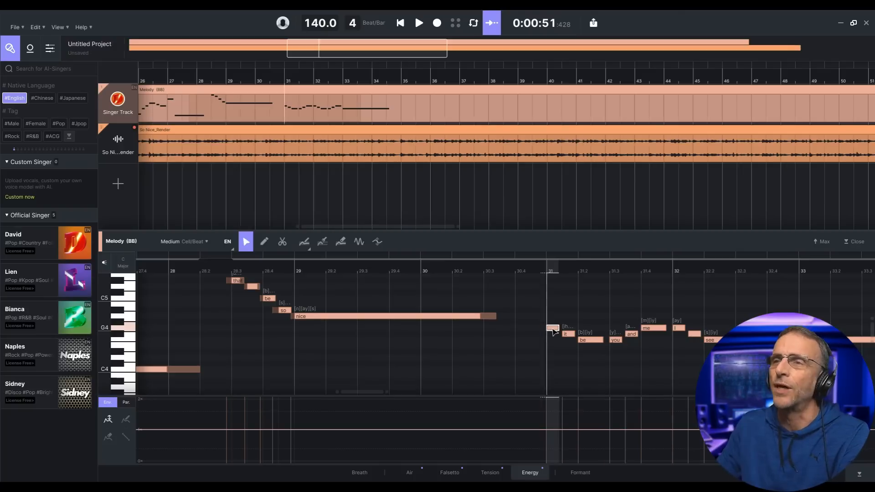
click(419, 23)
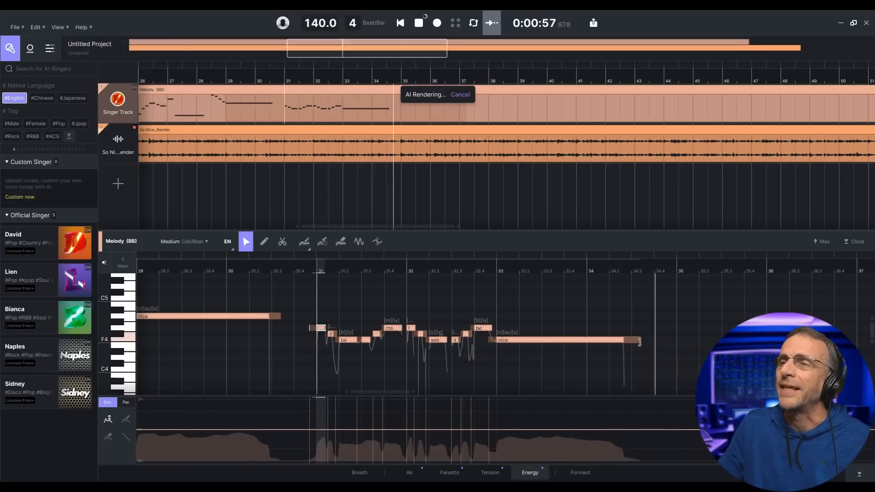
- Shorten the final 'nice' note and stop playback
drag(639, 342, 530, 341)
key(space)
scroll(318, 355, down, 2)
scroll(318, 354, right, 3)
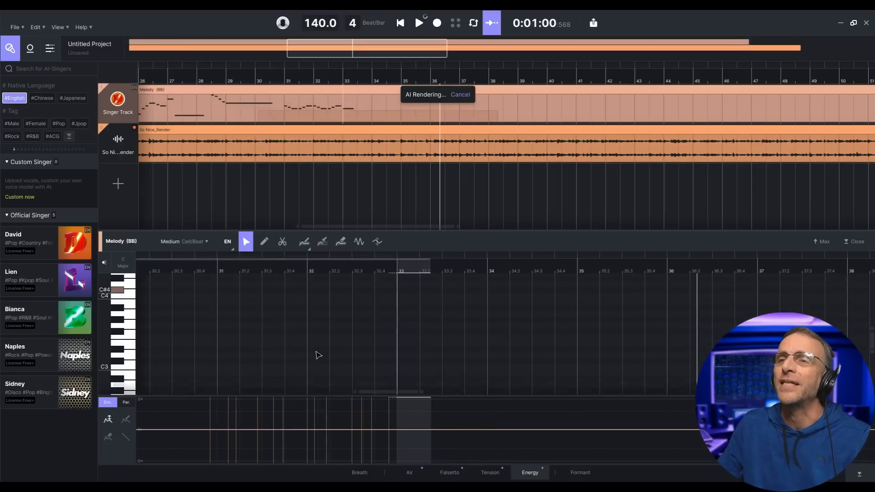
scroll(319, 355, up, 3)
scroll(322, 344, right, 20)
scroll(595, 357, right, 15)
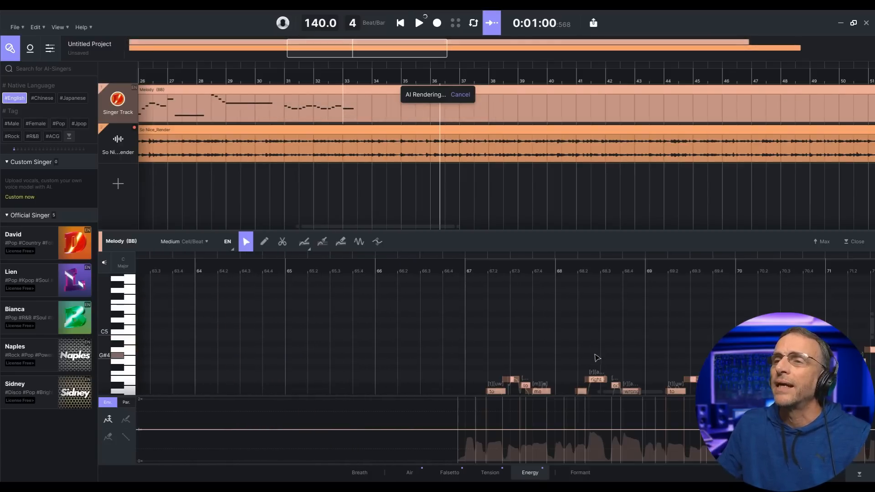
scroll(595, 357, down, 2)
scroll(596, 357, down, 3)
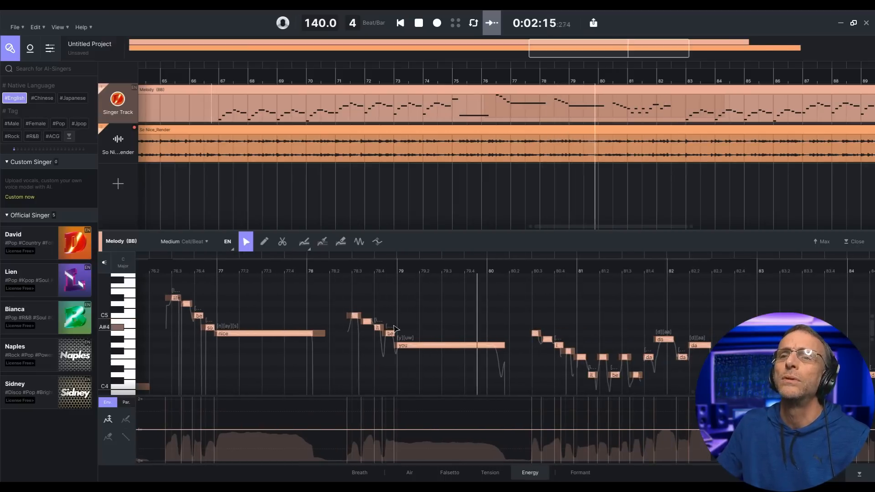
click(419, 23)
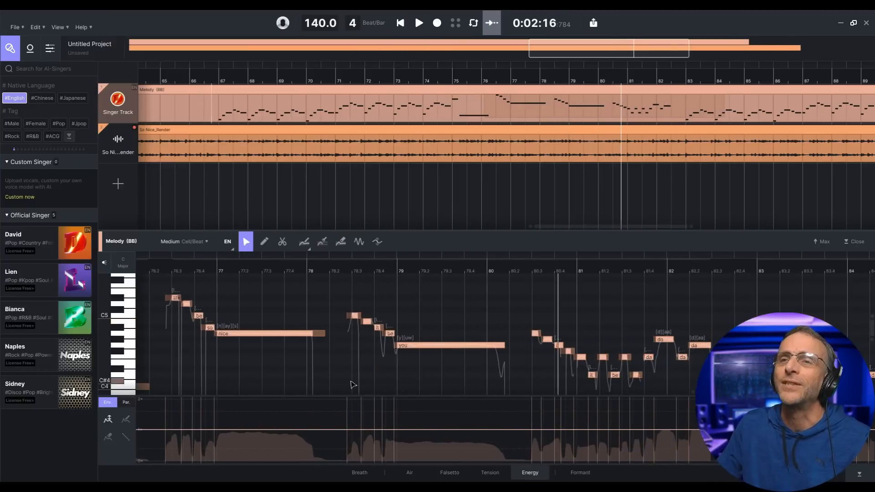
scroll(364, 347, left, 5)
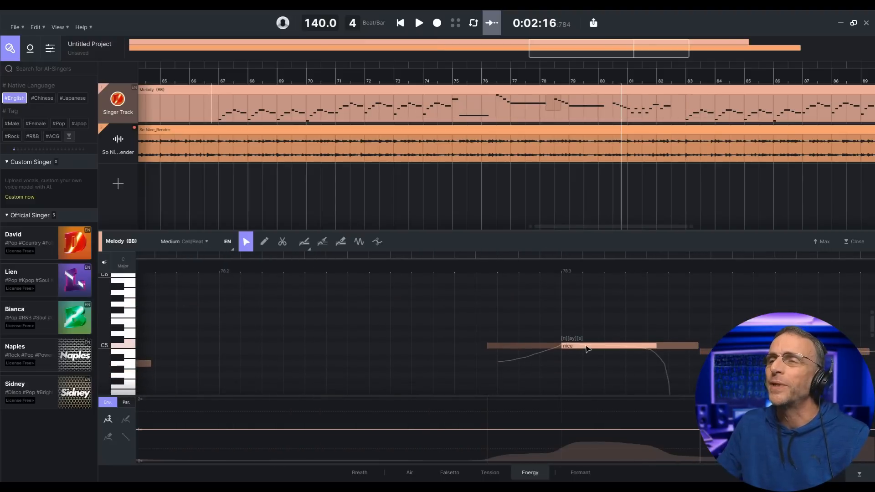
- Paste the copied lyrics starting at the repeated 'nice' note at bar 78.3
click(586, 346)
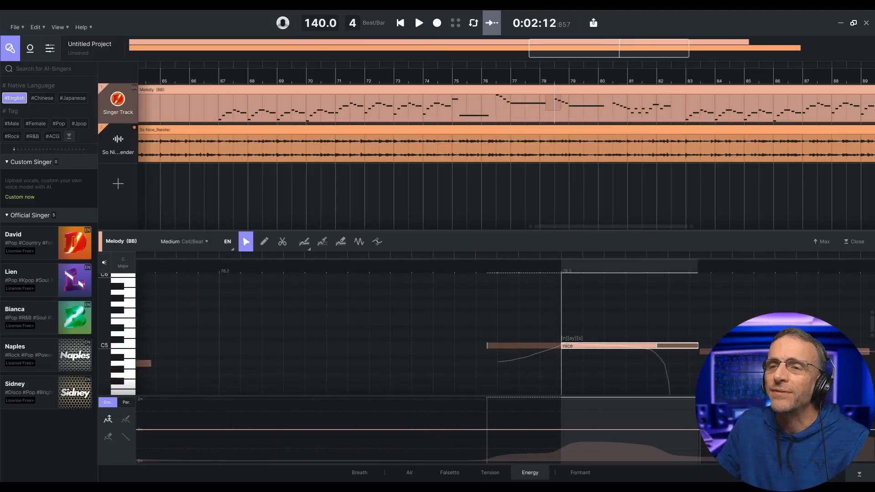
double_click(586, 347)
text(I could see it would be nice)
key(Return)
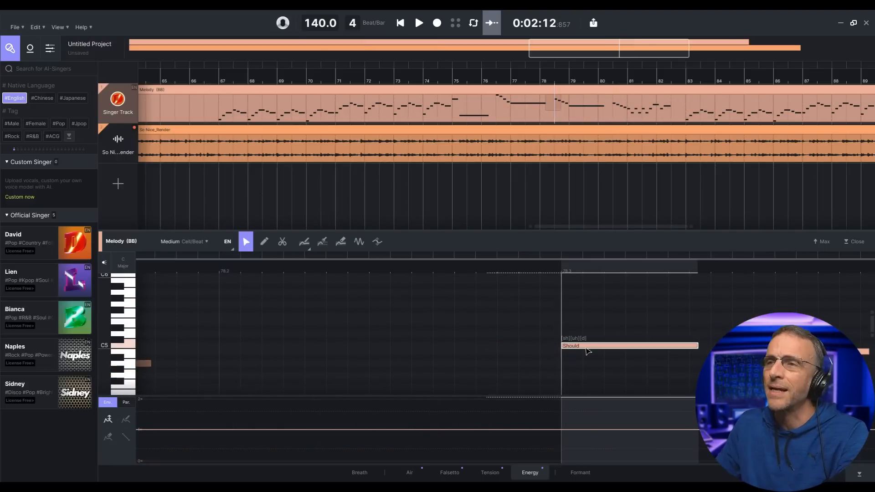
scroll(507, 354, down, 7)
scroll(507, 355, down, 5)
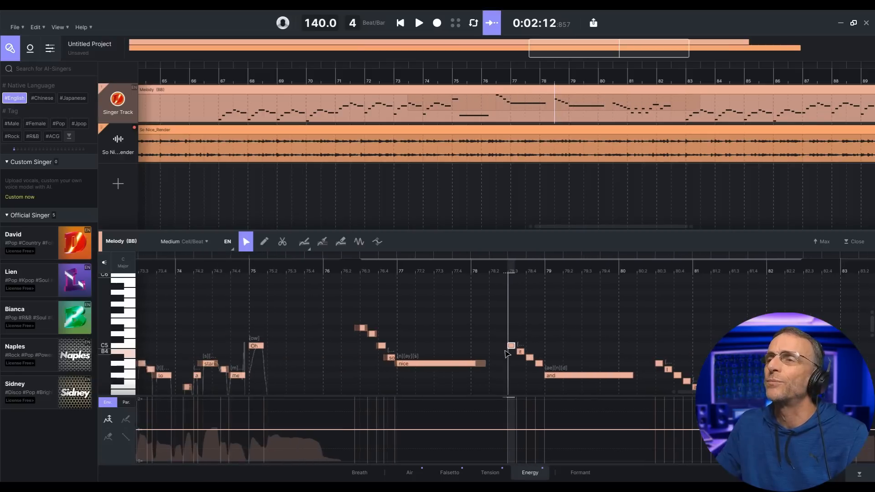
- Play back the bar 78.3 phrase to check its new lyrics, then bring up the lyrics page
key(space)
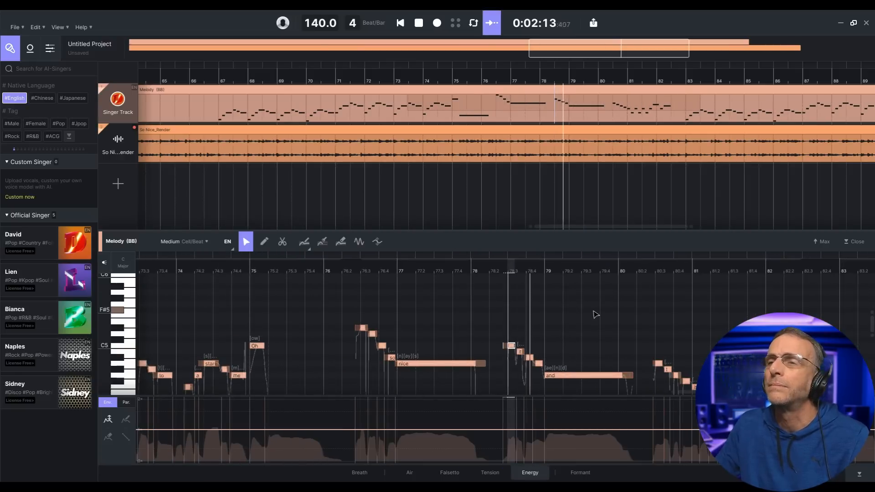
key(space)
click(419, 23)
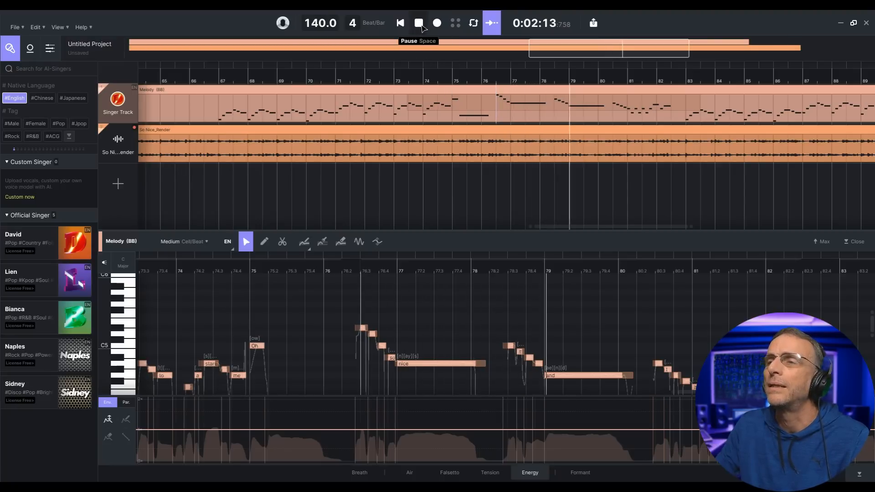
click(422, 27)
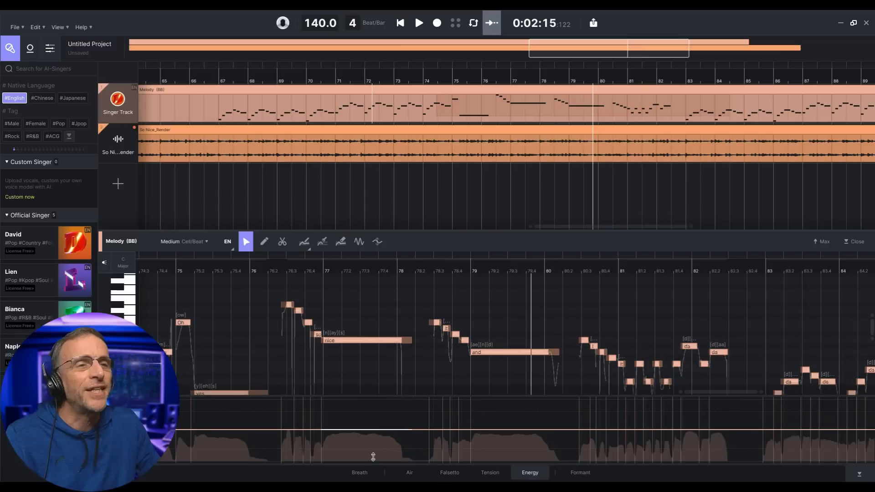
key(alt+Tab)
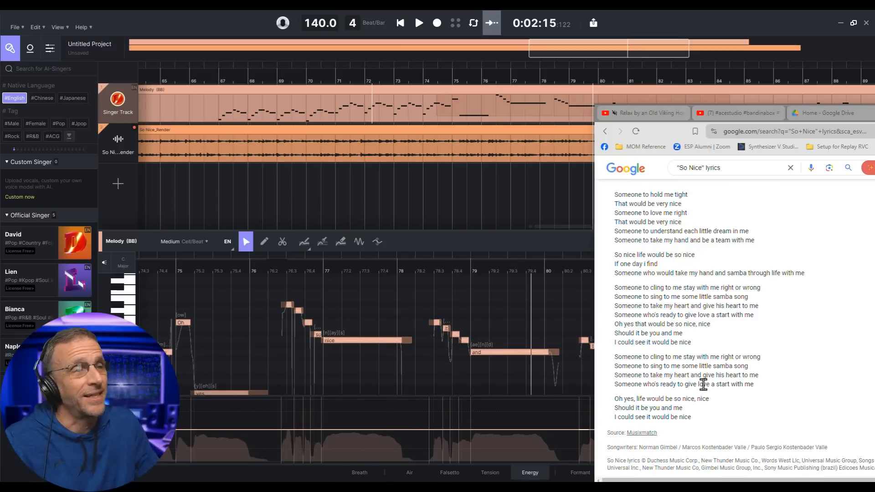
- Select the verse from 'Someone to cling to me' to 'I could see it would be nice', then play it back
scroll(703, 384, down, 1)
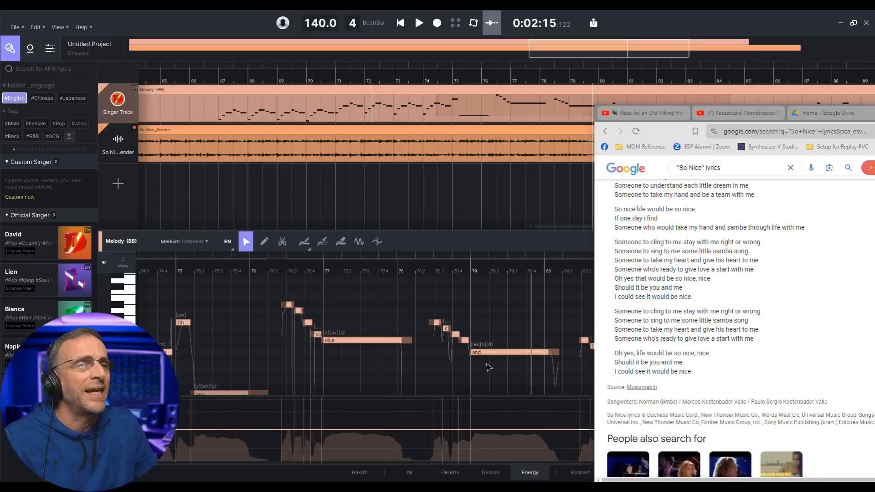
scroll(397, 341, up, 2)
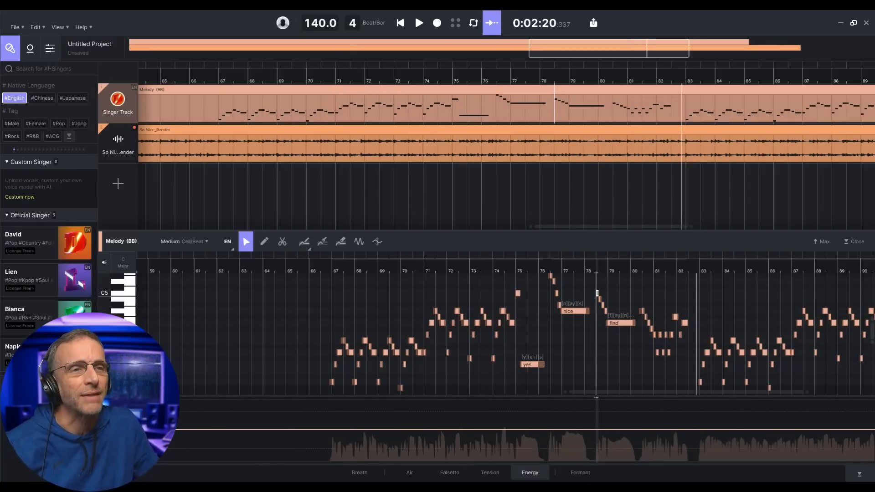
key(alt+Tab)
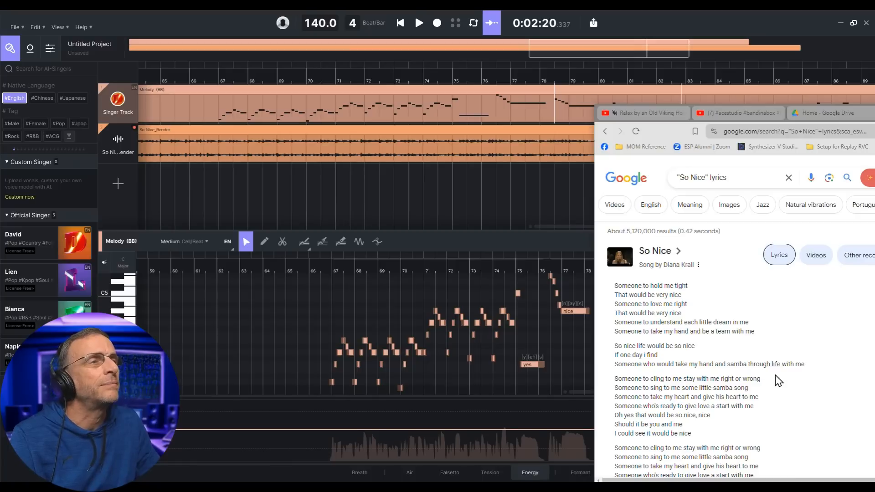
scroll(774, 380, down, 2)
drag(614, 318, 721, 378)
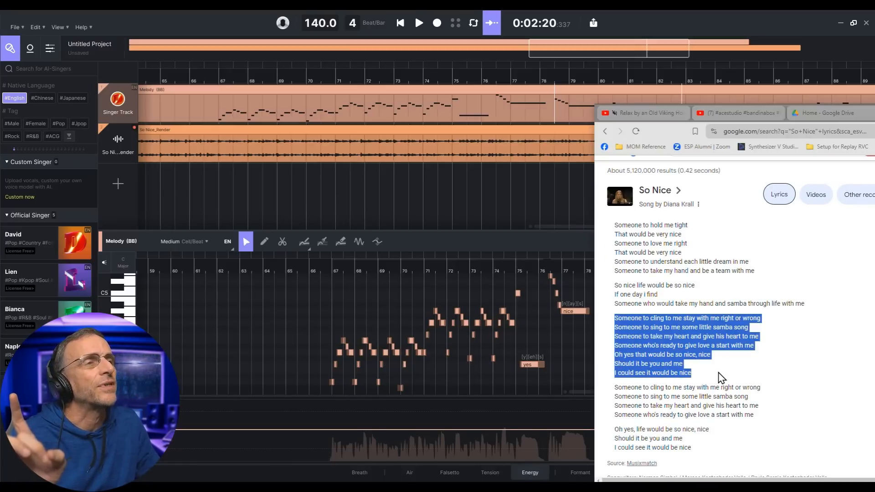
scroll(451, 385, left, 3)
scroll(453, 386, up, 8)
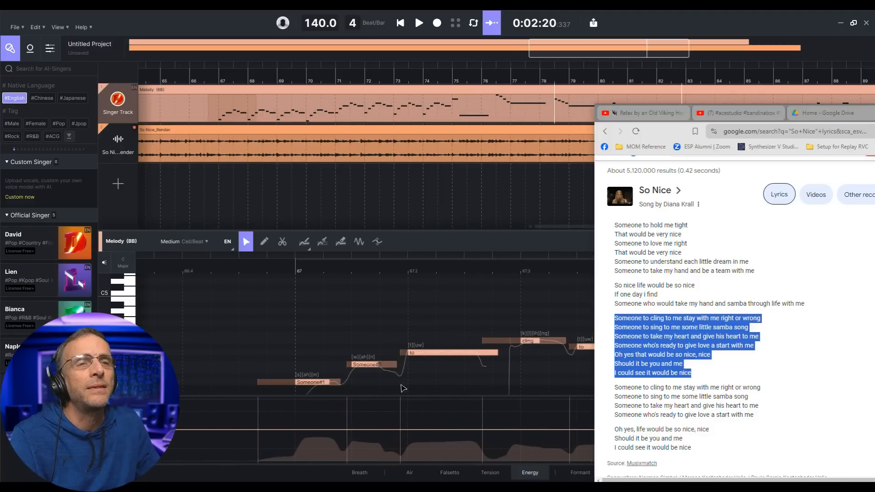
scroll(417, 390, down, 3)
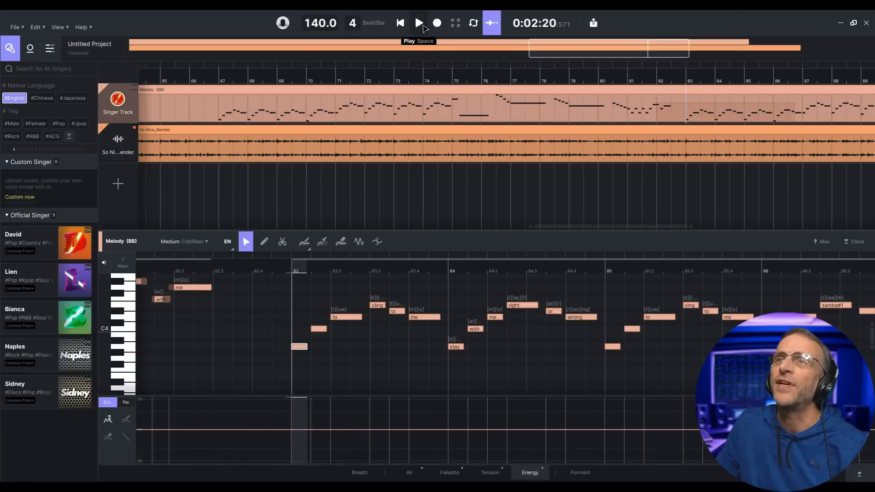
click(419, 23)
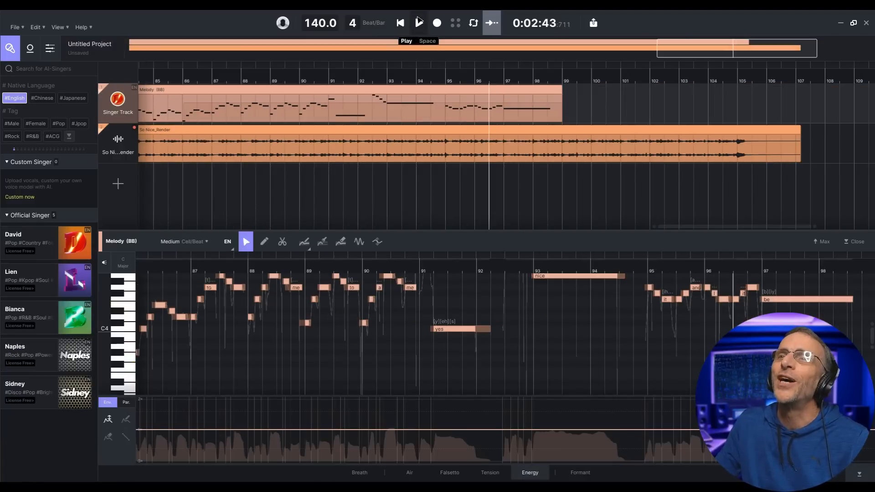
click(419, 22)
- End the last 'nice' note at bar 97.3 and trim the end of the So Nice_Render clip
scroll(712, 336, up, 2)
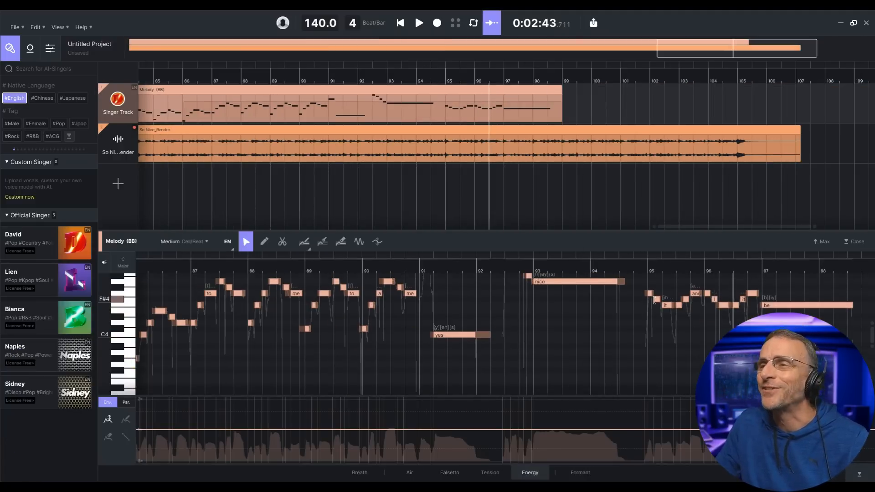
scroll(656, 306, up, 3)
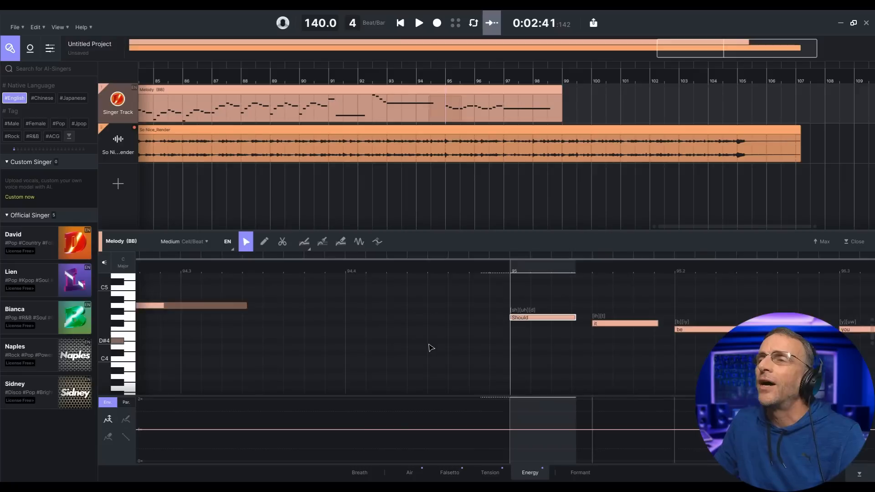
scroll(431, 347, right, 4)
scroll(430, 348, down, 5)
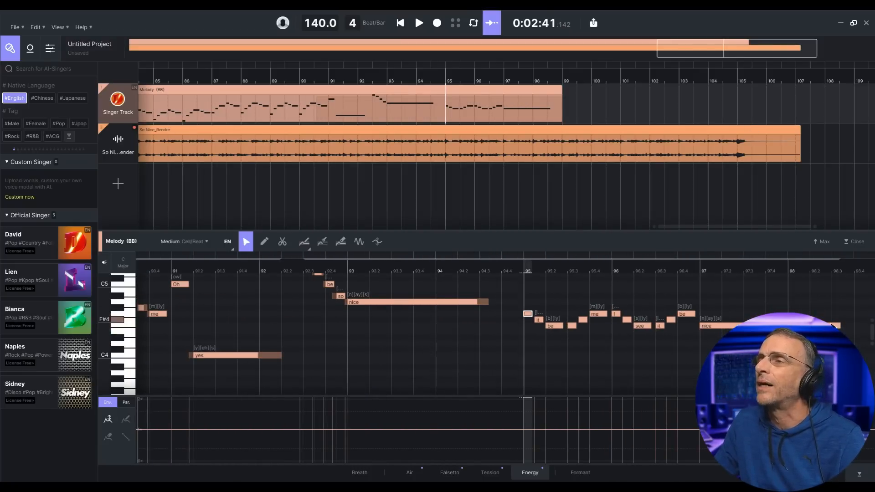
drag(833, 325, 742, 325)
click(784, 155)
drag(799, 130, 586, 131)
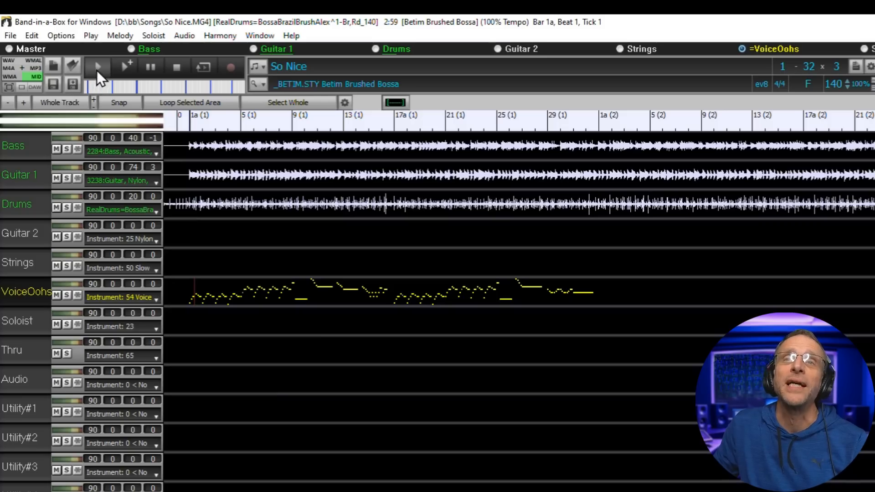
- Play the song and open the Melody Harmony chooser
click(96, 70)
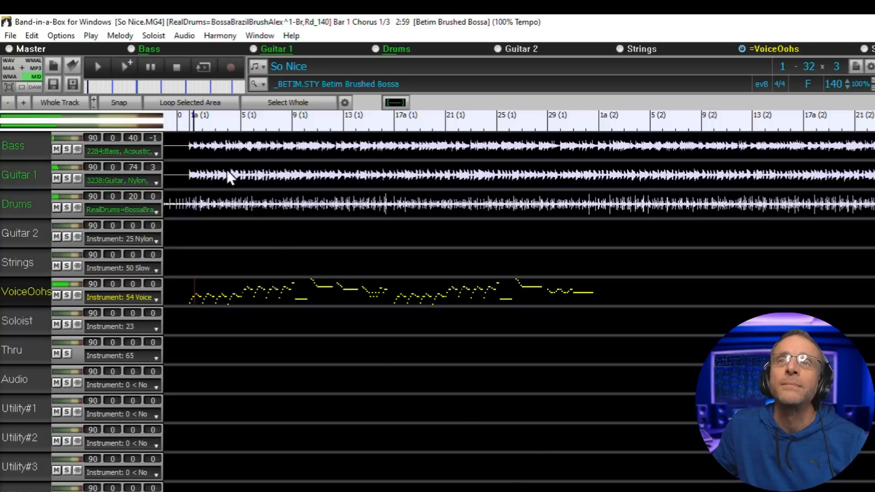
click(207, 40)
mouse_move(260, 36)
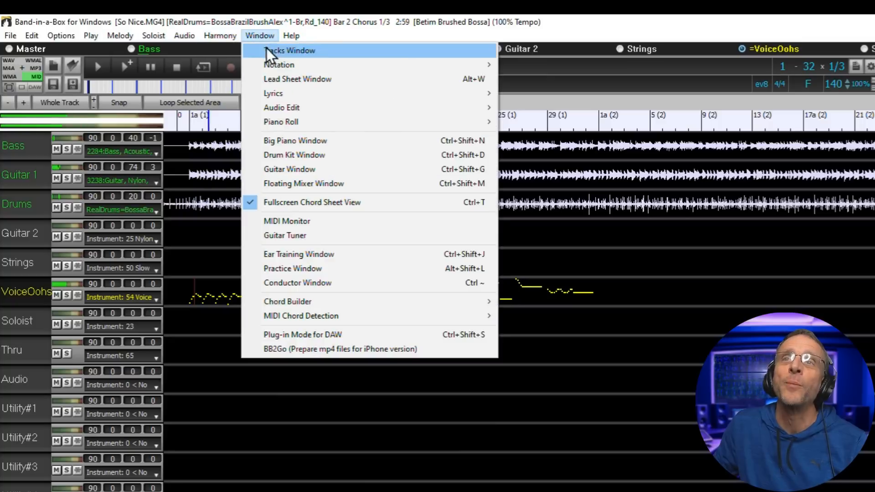
mouse_move(219, 36)
click(226, 52)
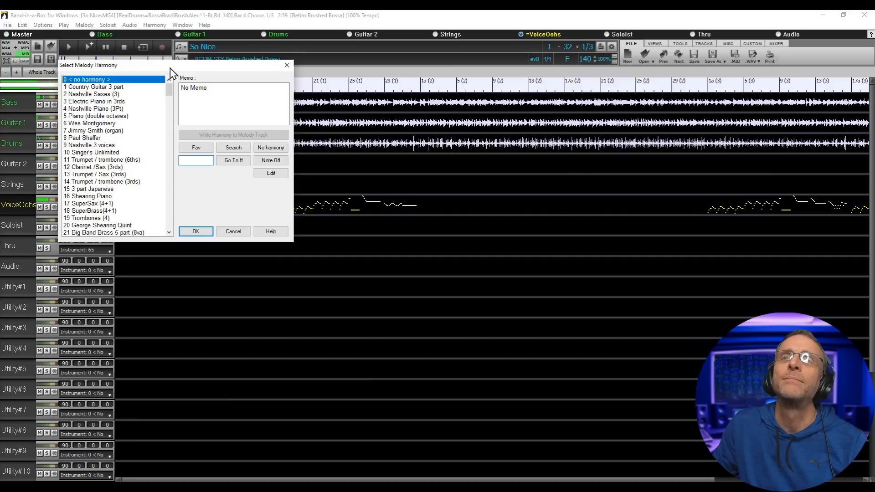
drag(242, 95, 734, 164)
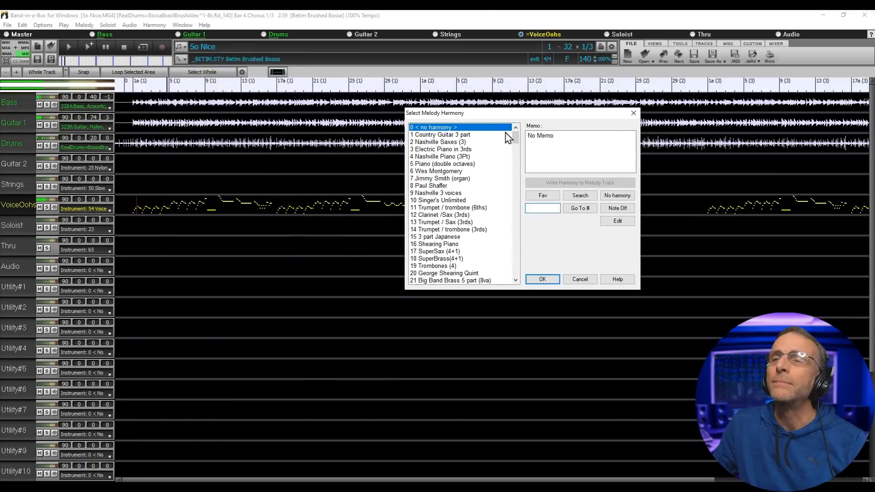
- Audition the Nashville 3 voices, Shearing Piano, Super Sax and Joe Pass harmonies
click(449, 194)
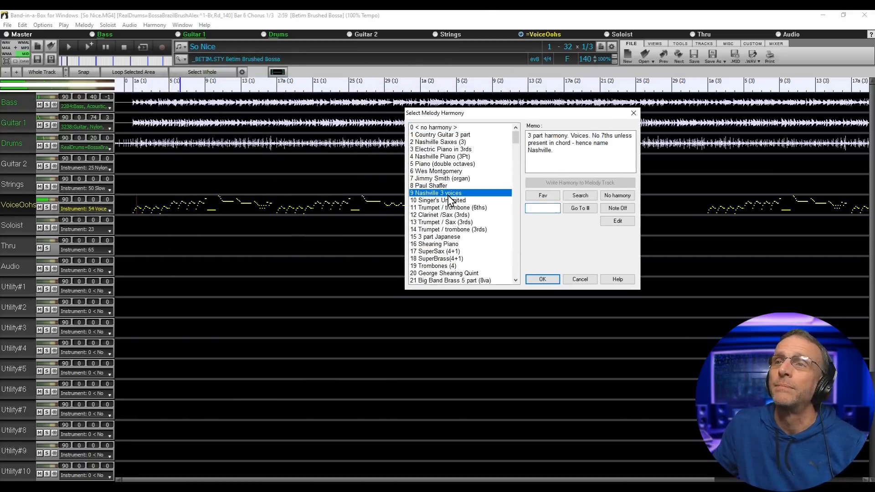
click(446, 245)
scroll(448, 251, down, 2)
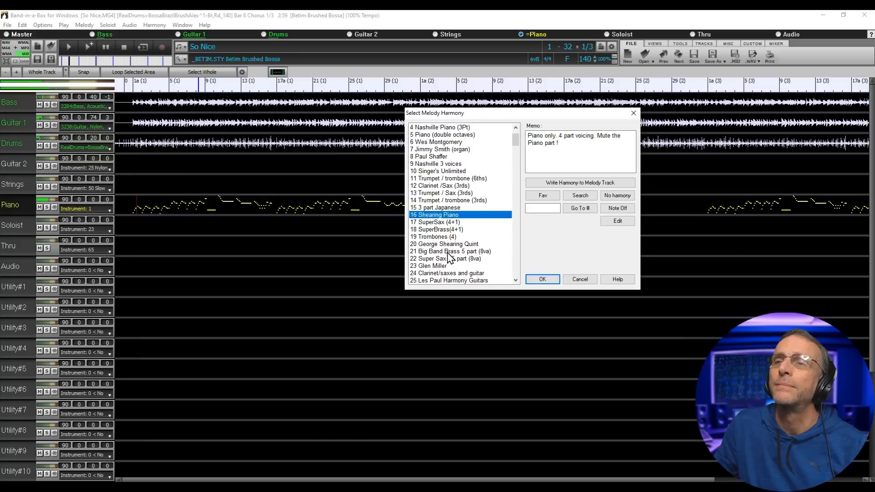
click(449, 259)
scroll(470, 253, down, 1)
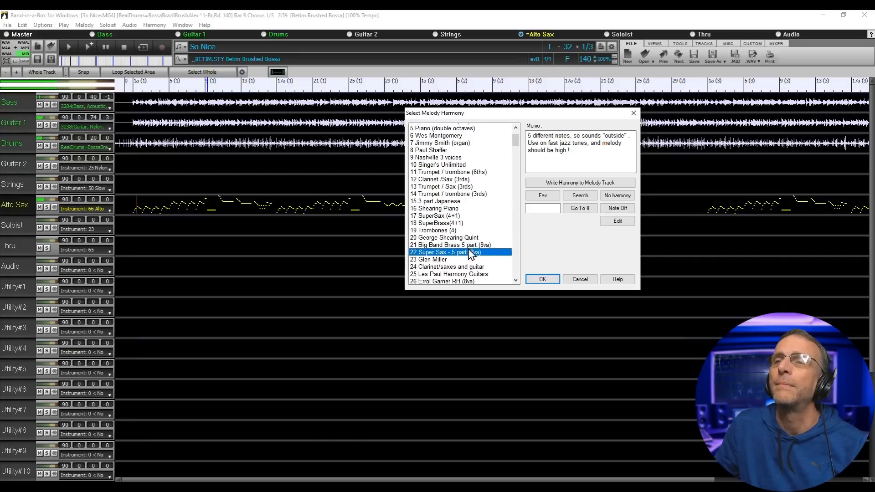
scroll(474, 255, down, 3)
click(494, 258)
- Audition the Generic and 2-part 6ths harmonies, then choose 200 AH - 2 part 3rds - 3rd dn
scroll(496, 250, down, 3)
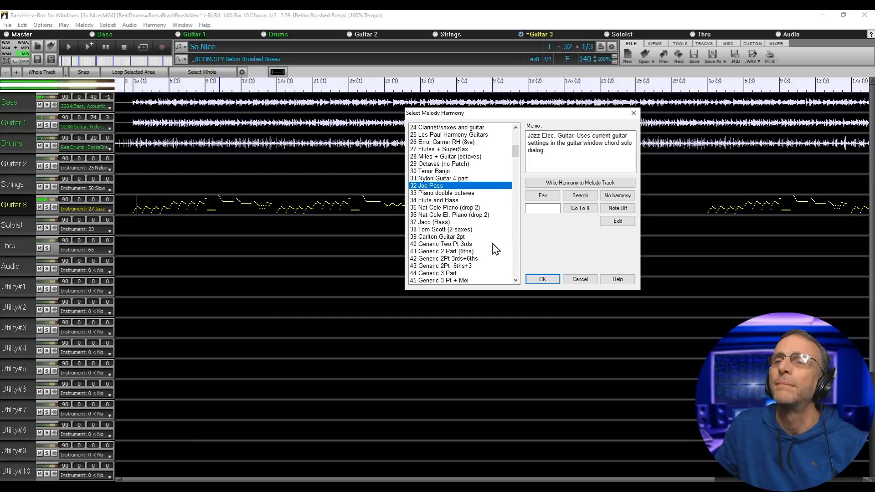
click(447, 243)
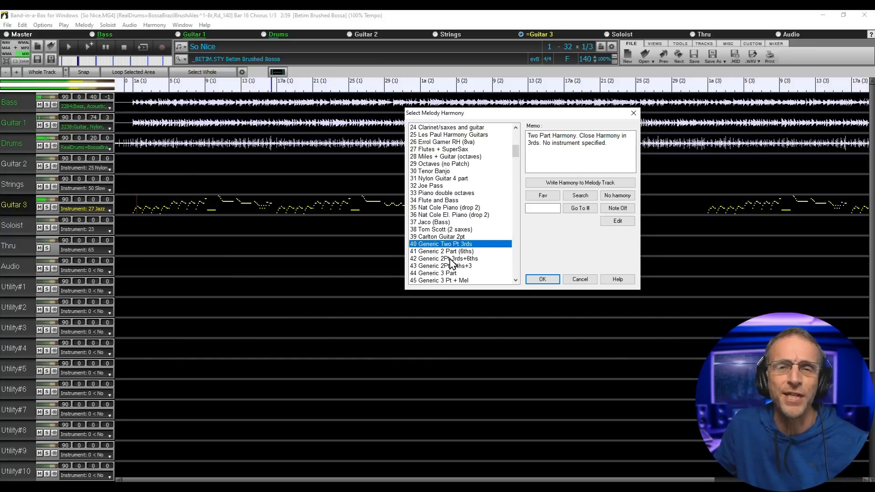
scroll(447, 269, down, 3)
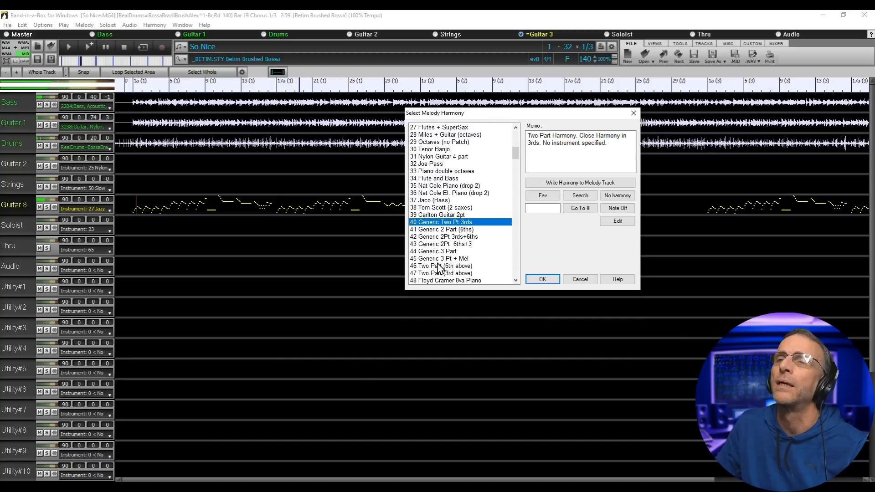
click(438, 258)
click(432, 237)
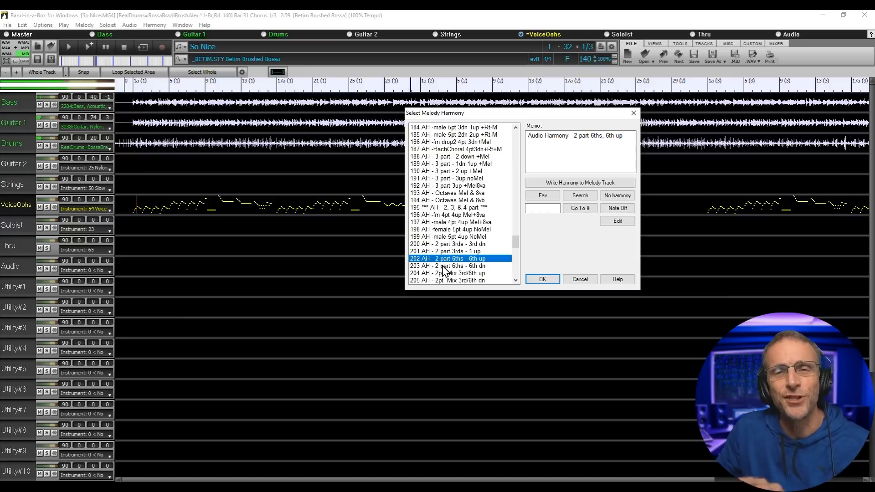
click(444, 267)
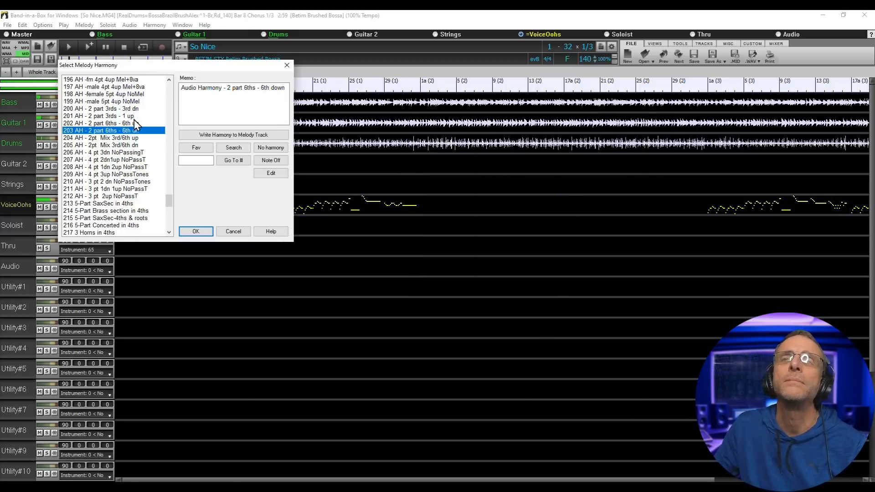
click(136, 110)
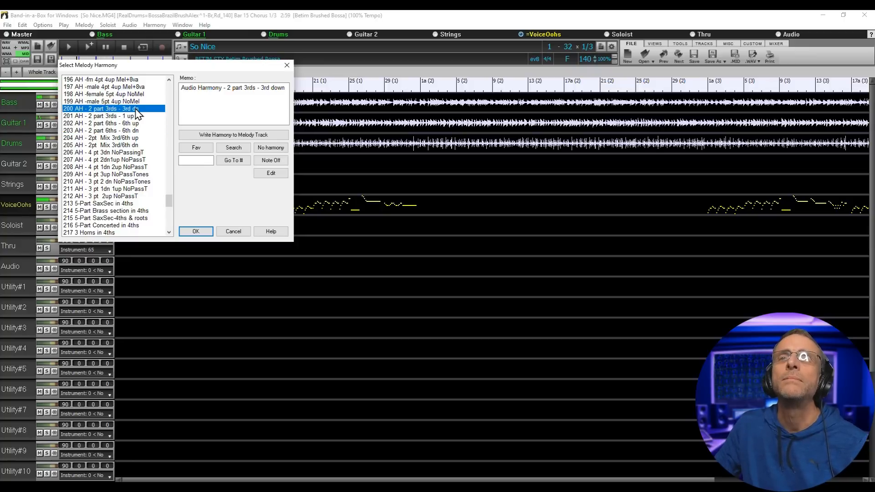
click(195, 231)
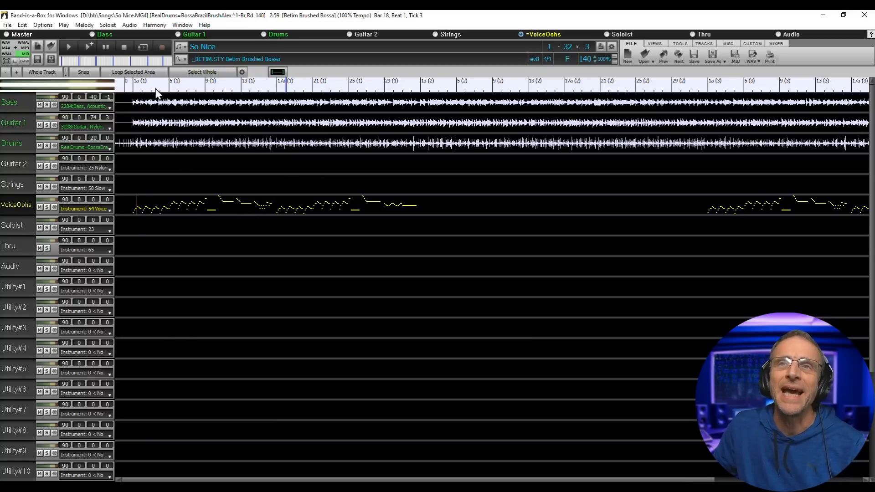
- Play the song, then use Convert Harmony to Melody Track to write the 3rds into VoiceOohs
click(74, 51)
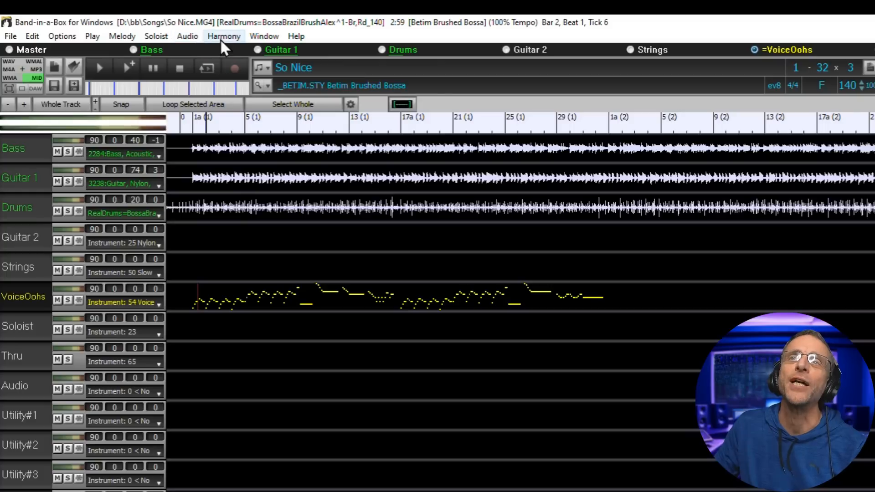
click(152, 27)
click(204, 25)
mouse_move(224, 36)
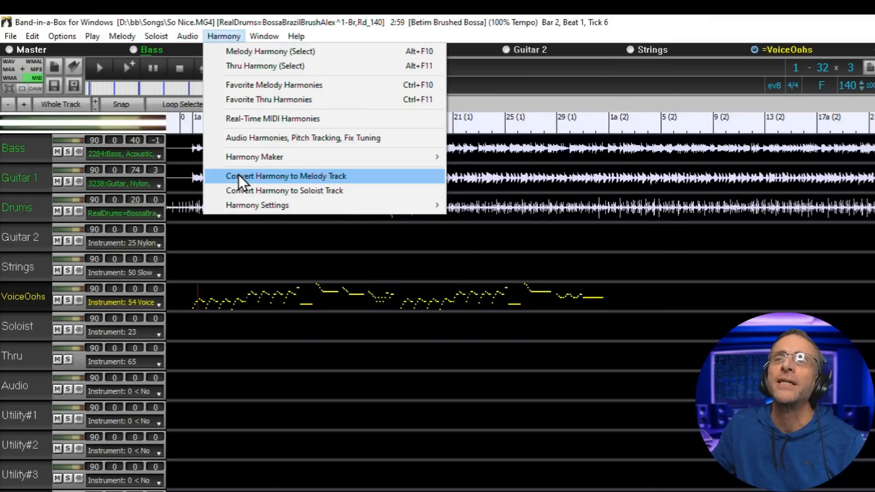
click(238, 174)
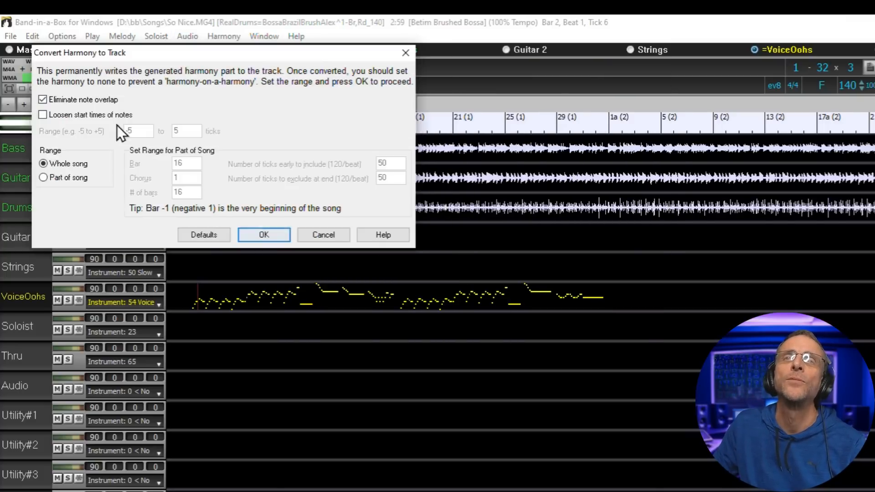
click(265, 234)
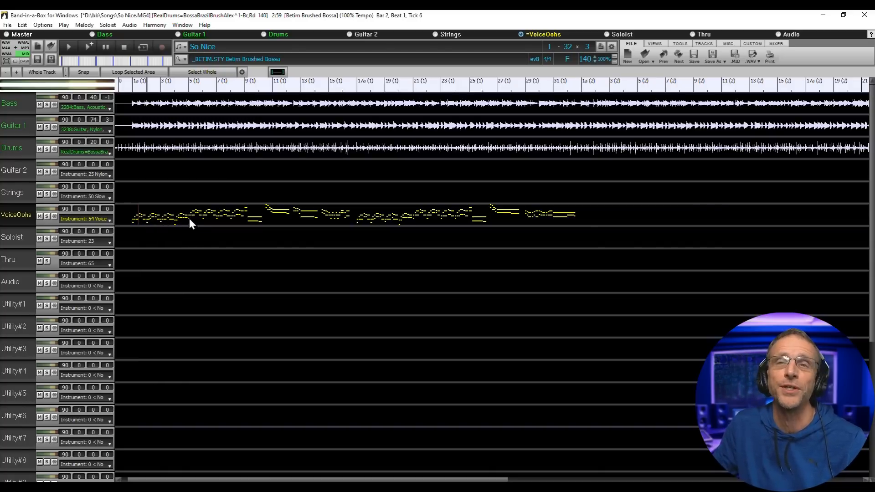
click(160, 23)
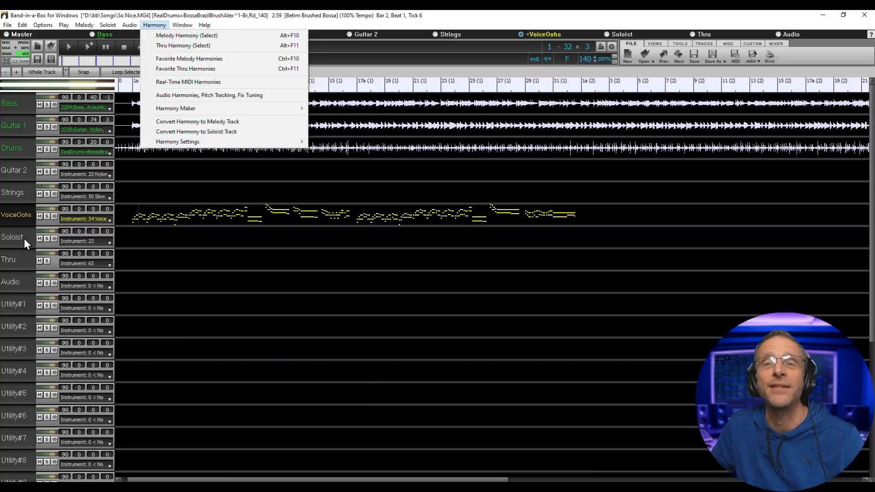
click(226, 132)
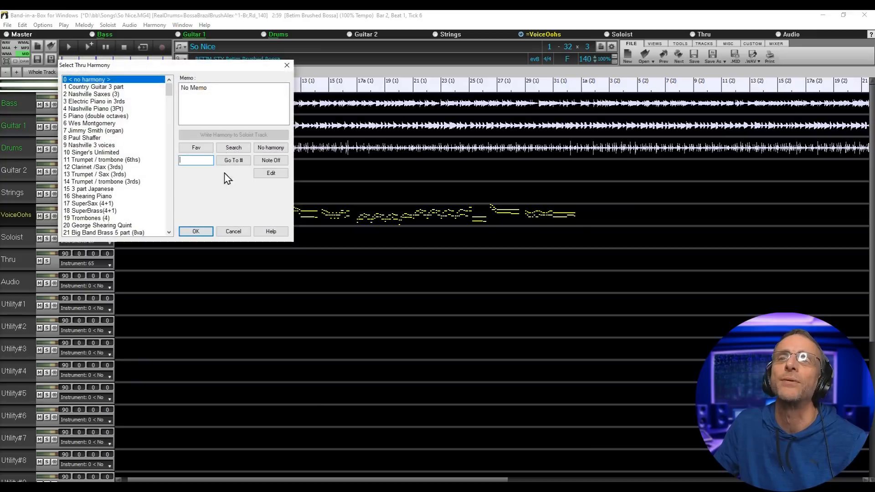
scroll(147, 152, down, 2)
drag(169, 92, 162, 175)
click(114, 196)
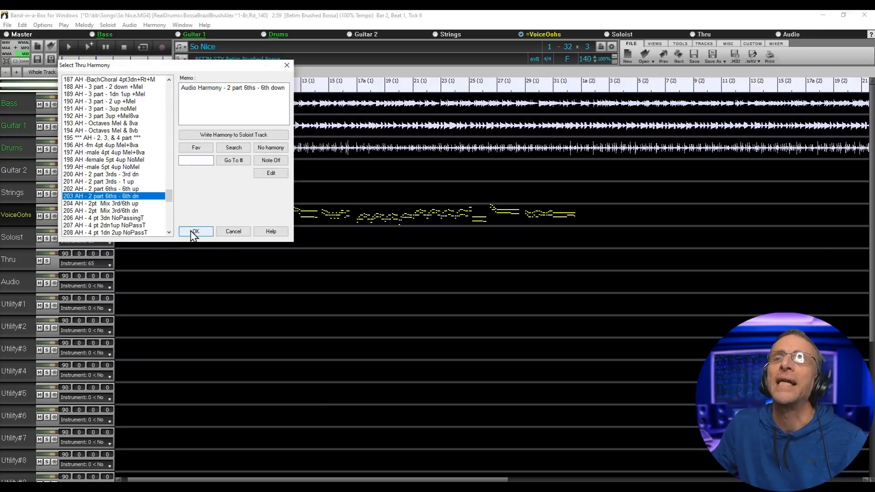
click(193, 231)
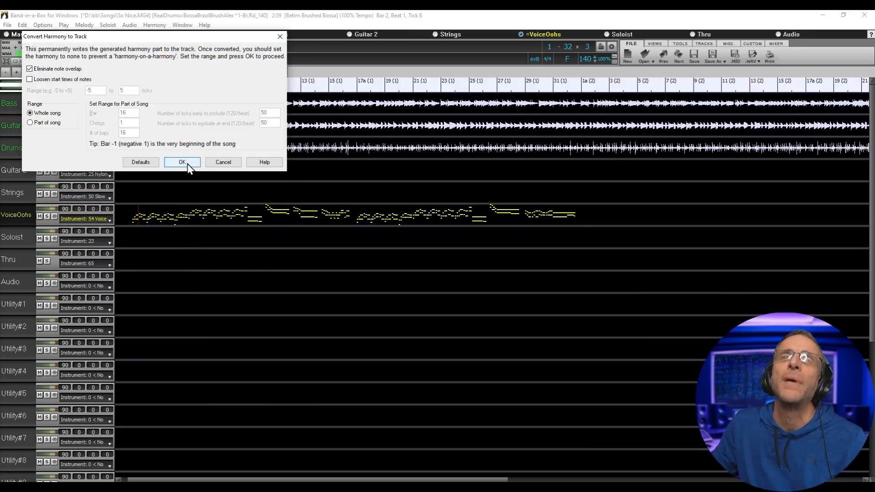
click(187, 163)
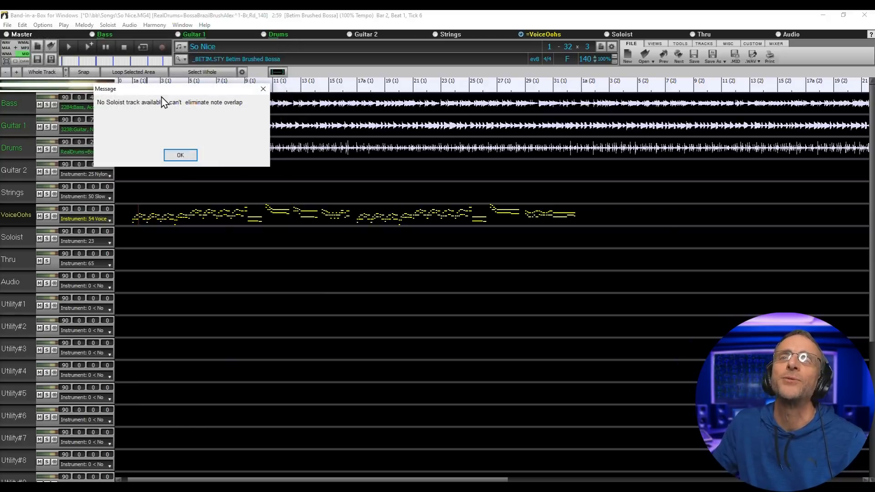
drag(199, 91, 446, 282)
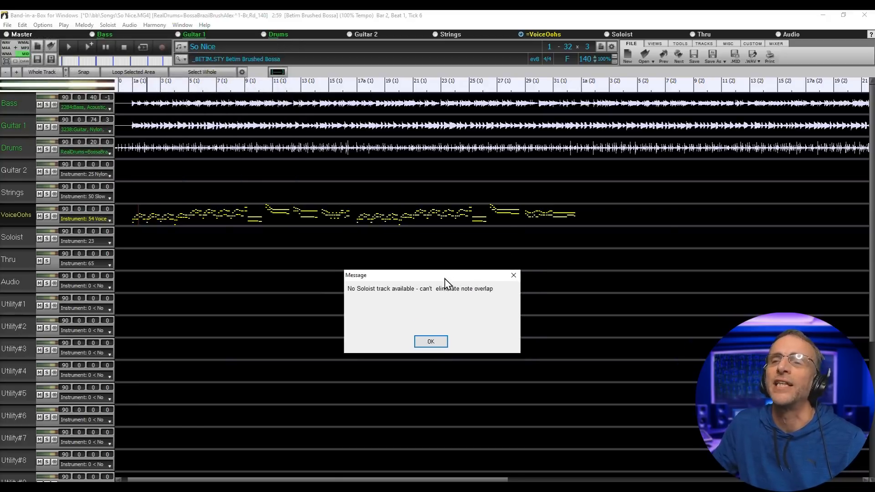
click(440, 345)
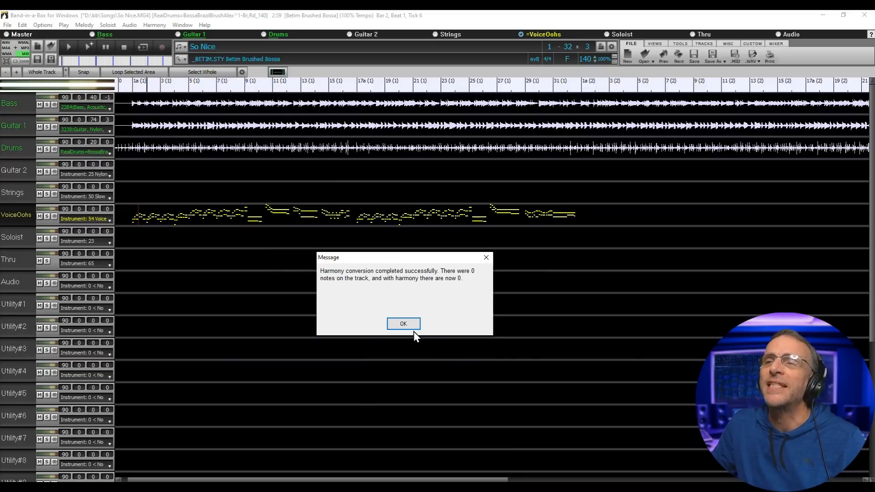
click(409, 328)
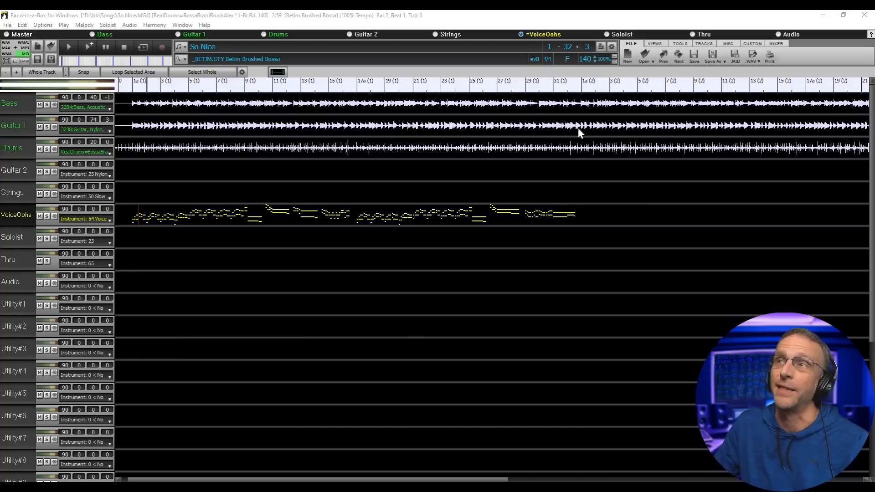
- Open the VoiceOohs notes in the piano roll and play the song to hear the harmony
click(654, 44)
click(722, 58)
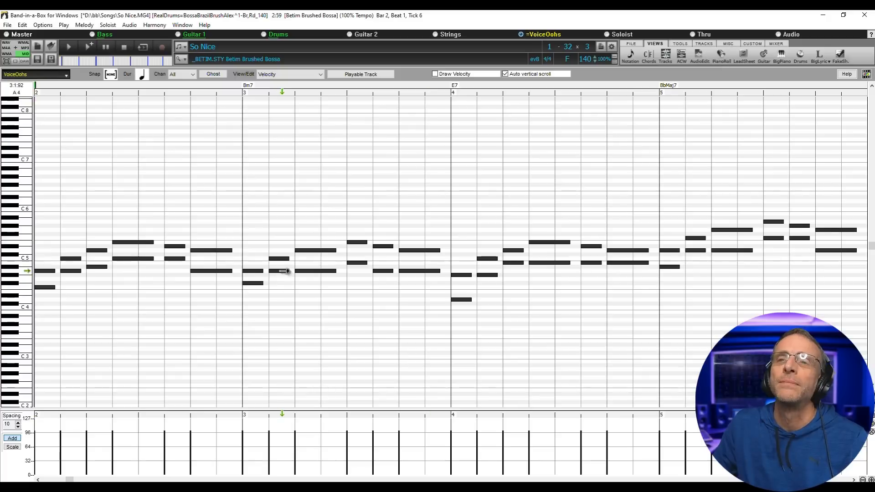
scroll(183, 315, up, 5)
scroll(191, 300, left, 3)
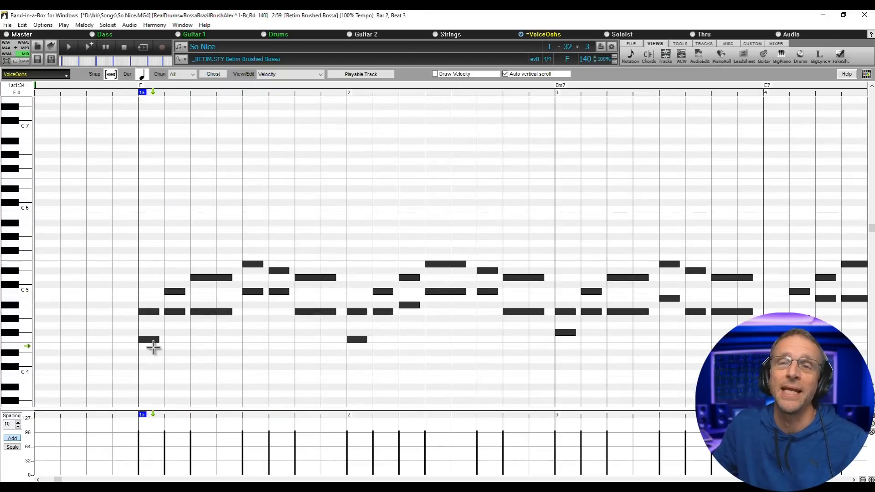
click(66, 43)
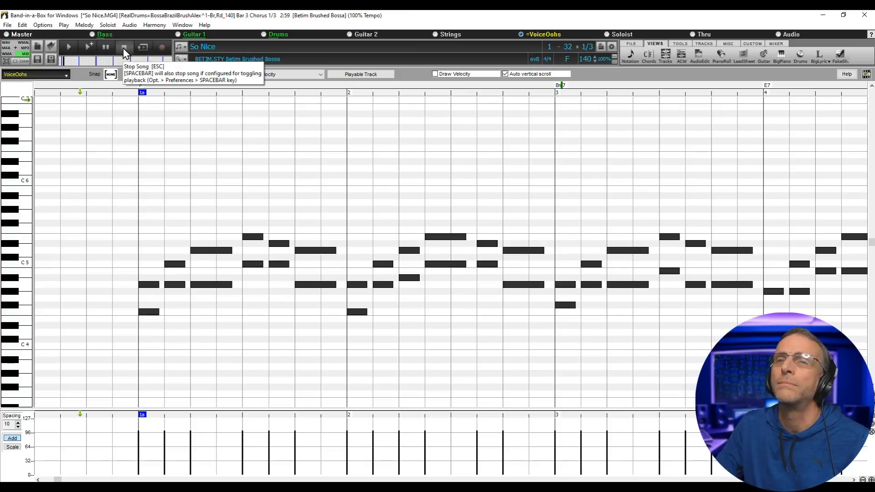
click(124, 50)
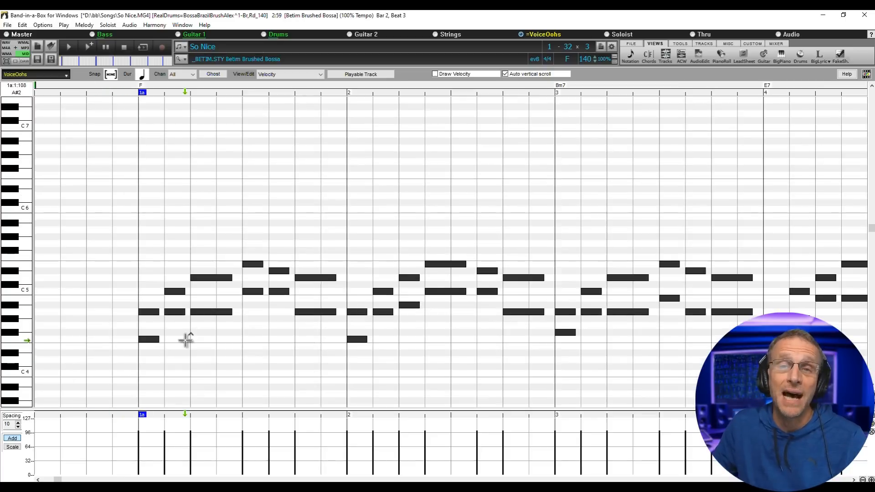
- Check the first two harmony notes, then return to Tracks and open the WAV/MID render options
click(95, 336)
ctrl+click(128, 313)
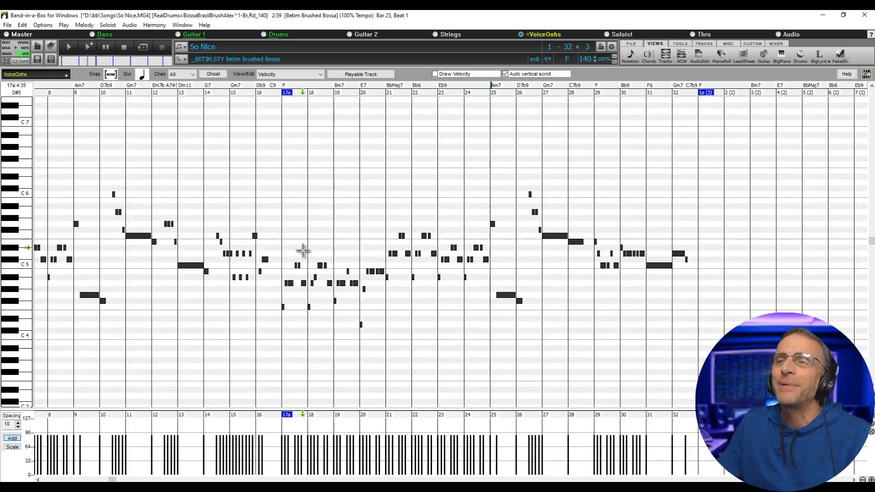
scroll(303, 253, right, 10)
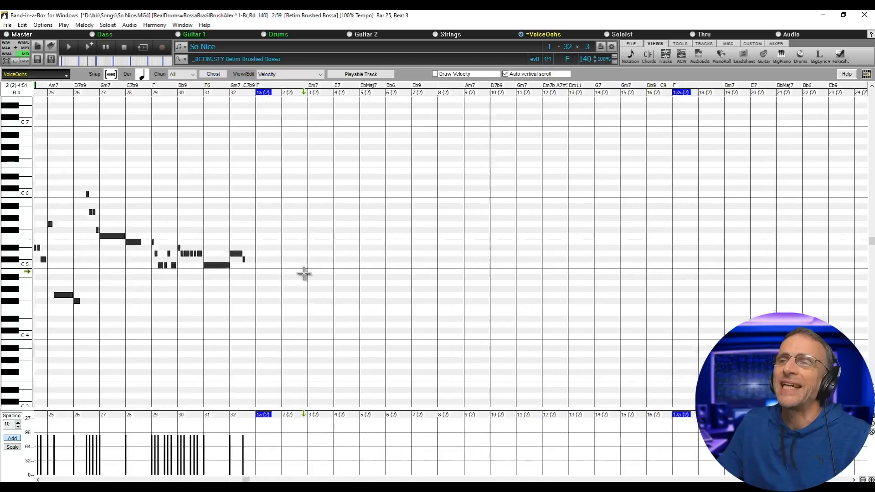
scroll(304, 273, right, 15)
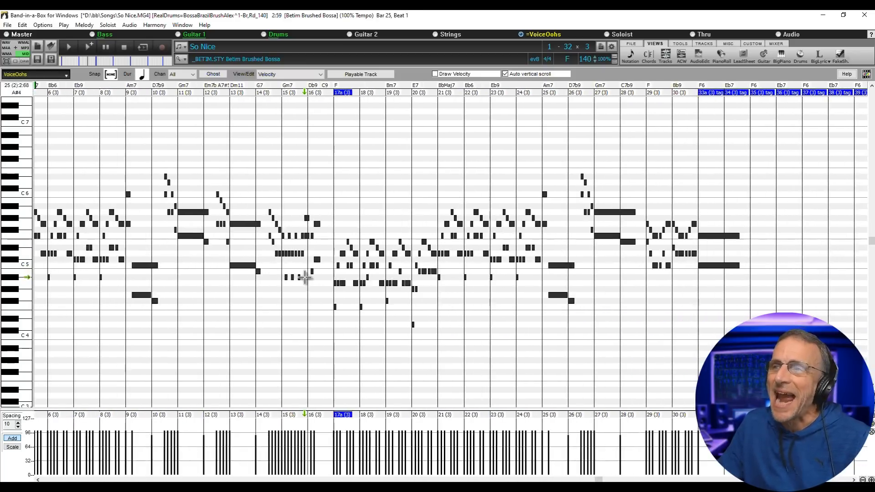
scroll(304, 278, left, 18)
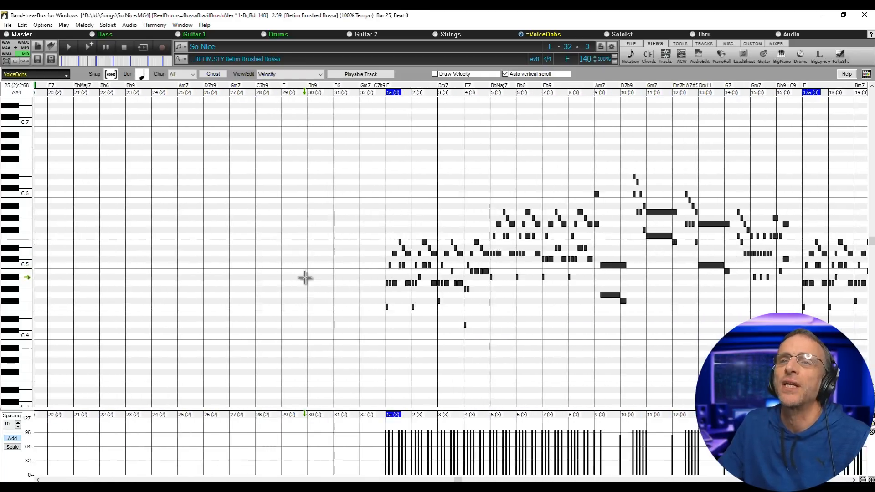
scroll(209, 274, left, 8)
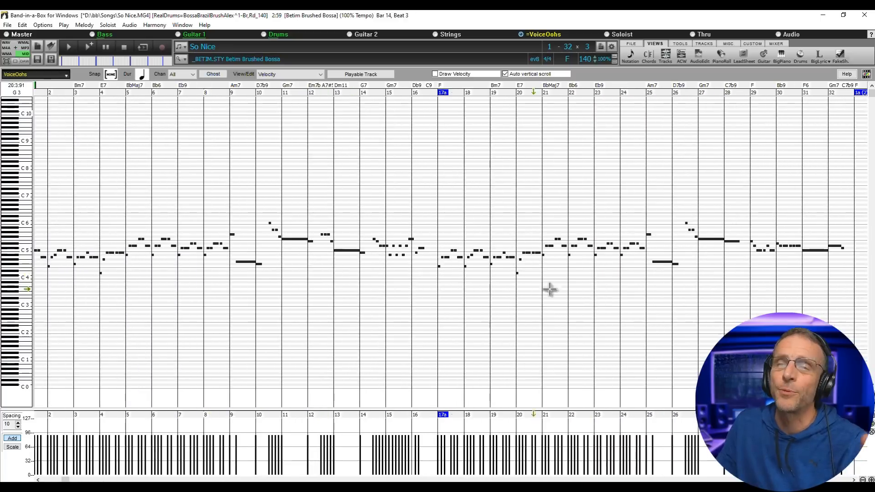
scroll(549, 289, right, 2)
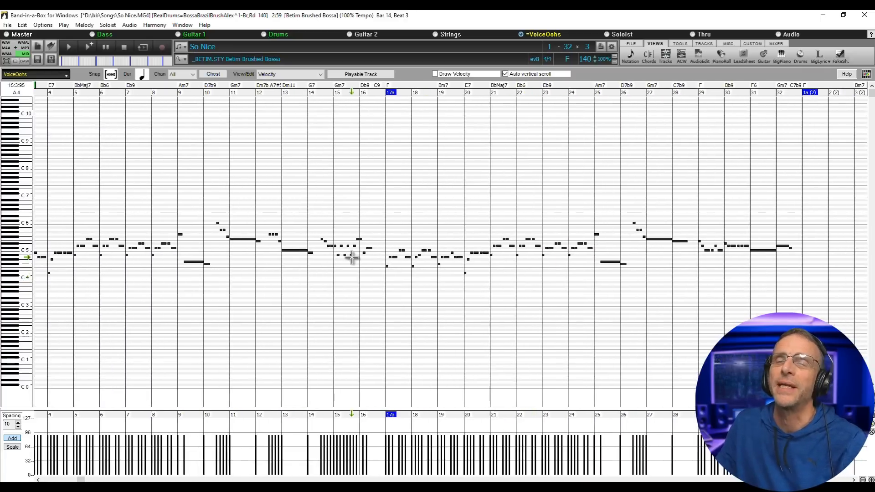
scroll(352, 257, left, 5)
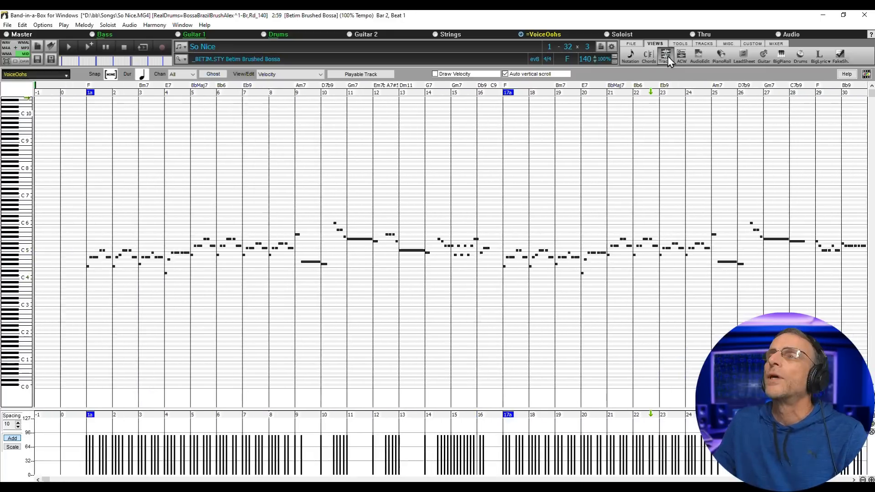
click(667, 55)
click(15, 46)
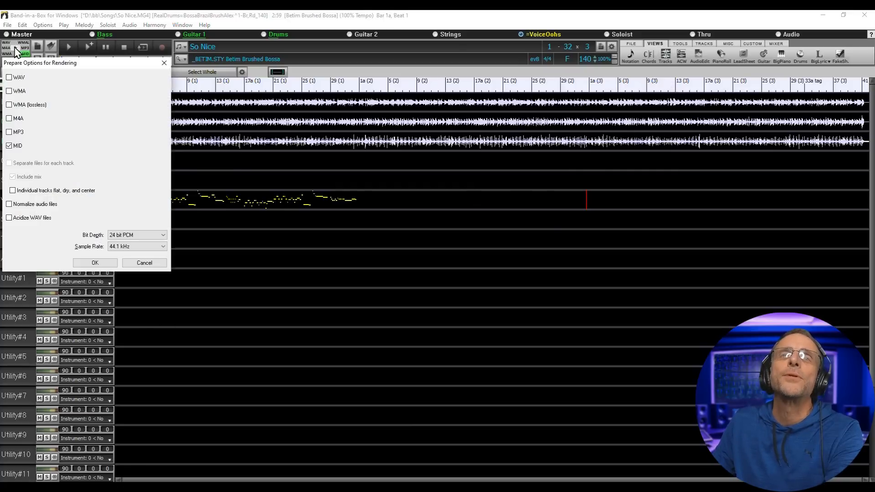
- Render the harmony as MIDI and drop it onto David's singer track as a Melody clip
click(92, 264)
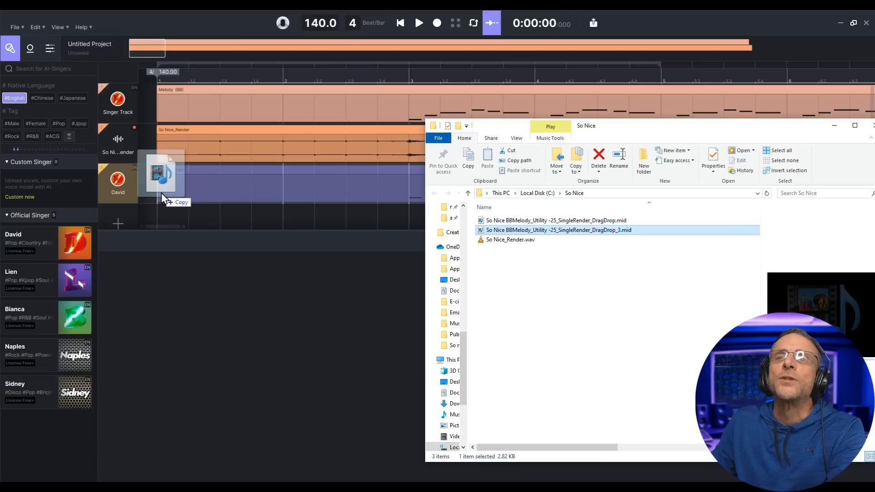
drag(170, 192, 161, 195)
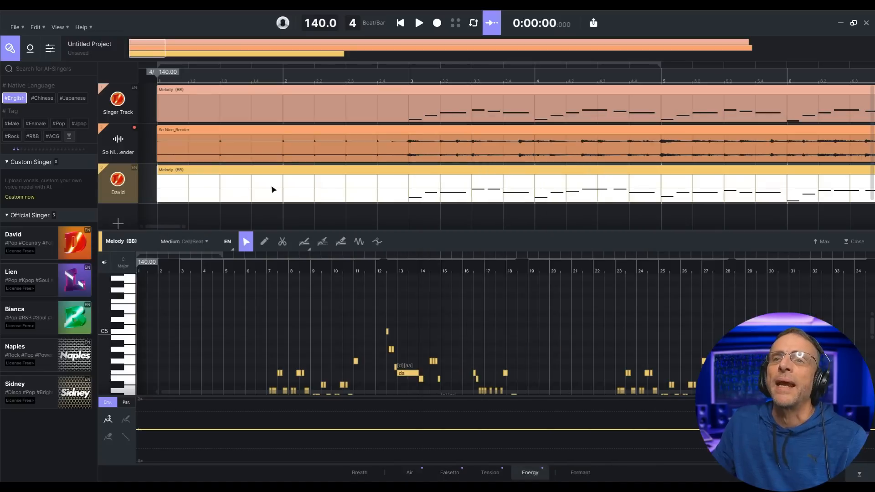
mouse_move(131, 185)
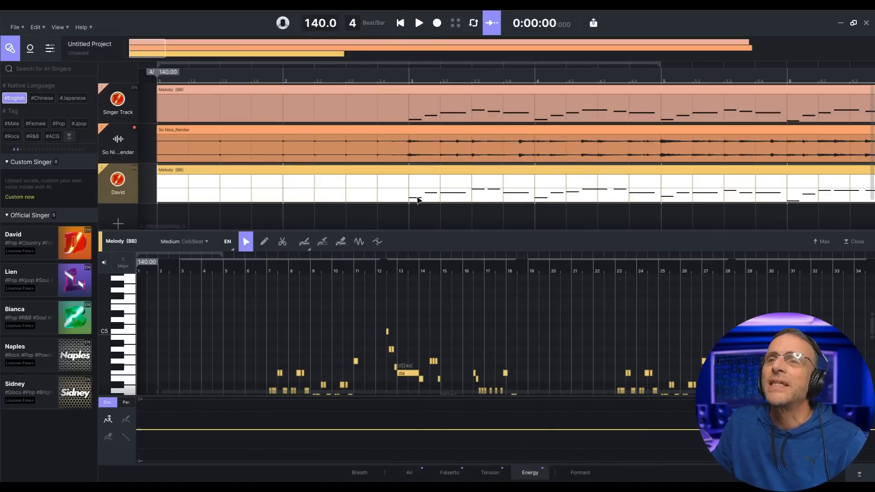
- Play the arrangement to hear David sing the harmony, then rewind to the start
click(417, 25)
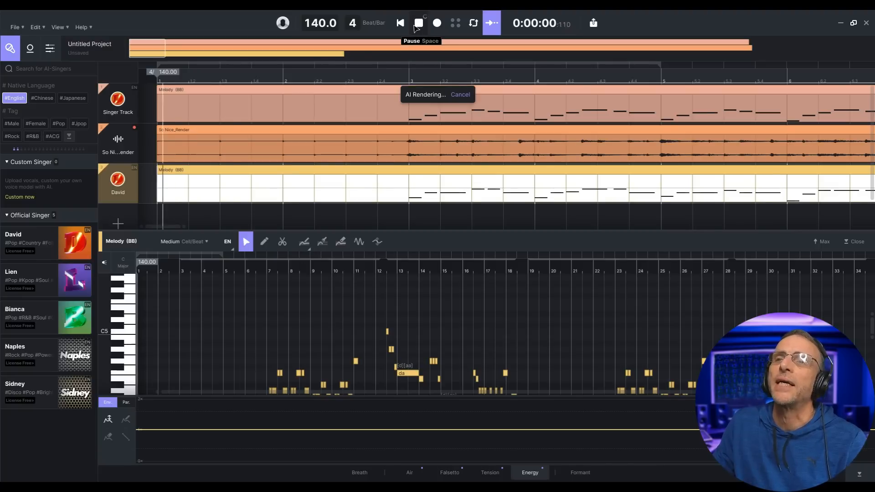
scroll(322, 162, down, 3)
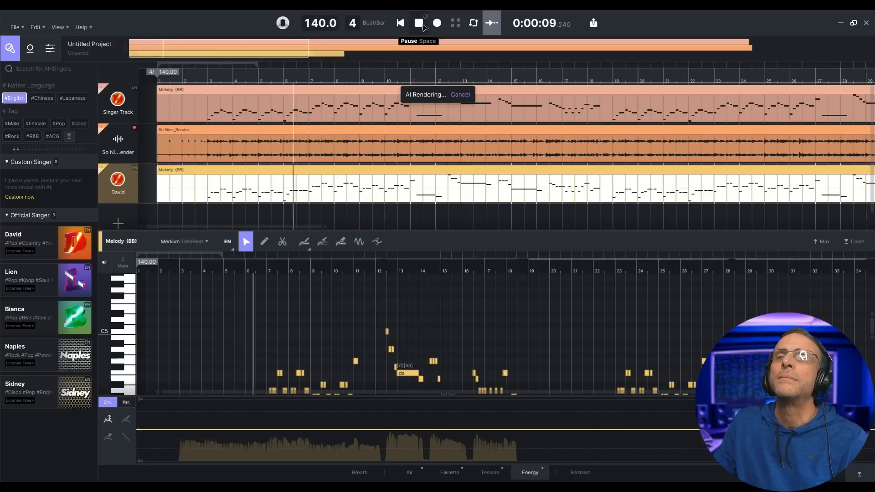
click(417, 25)
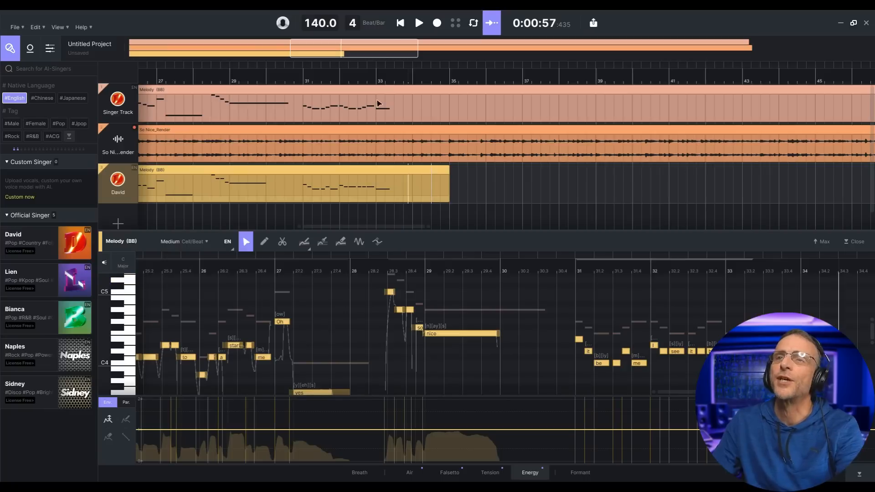
click(401, 23)
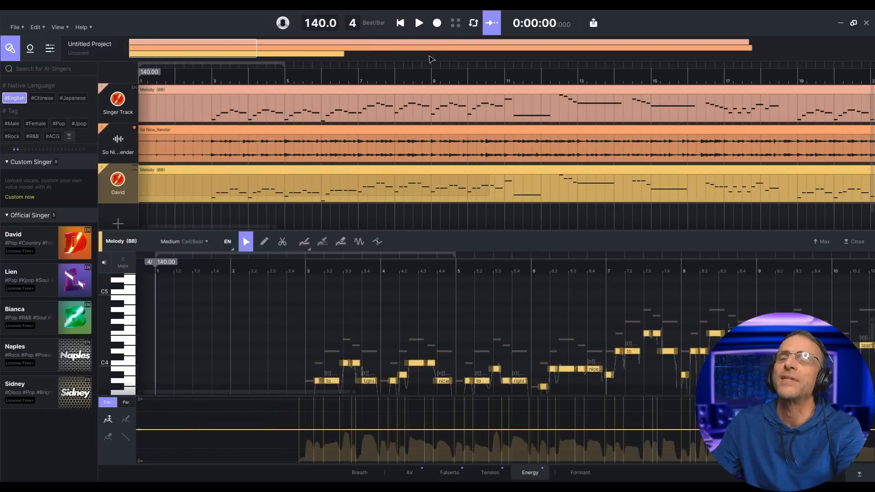
- Play the arrangement, then trim the Singer Track clip so it ends near bar 37
click(419, 22)
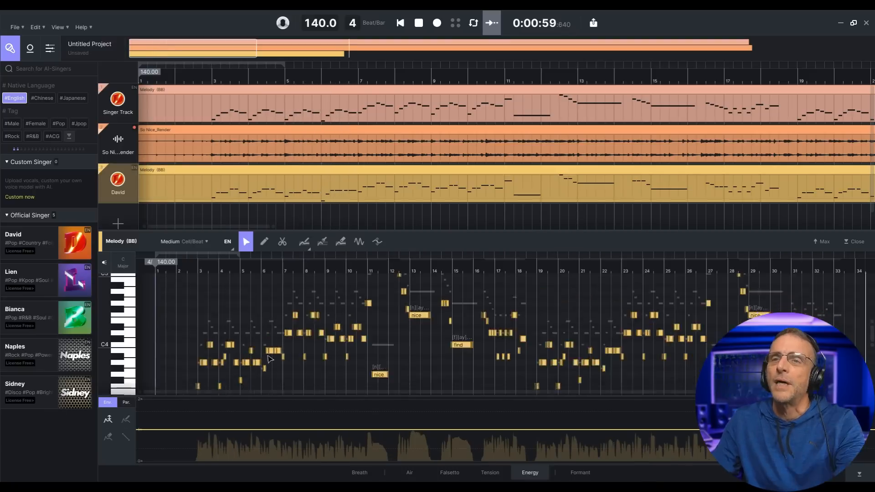
scroll(269, 358, up, 3)
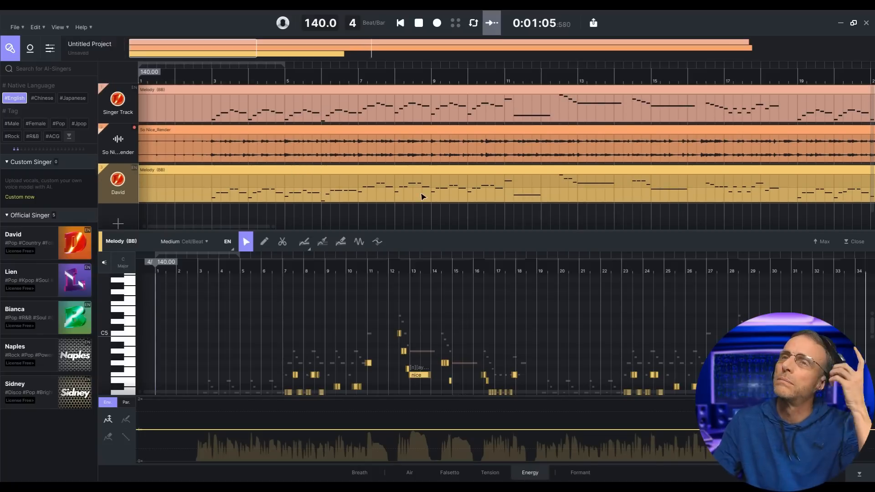
click(419, 23)
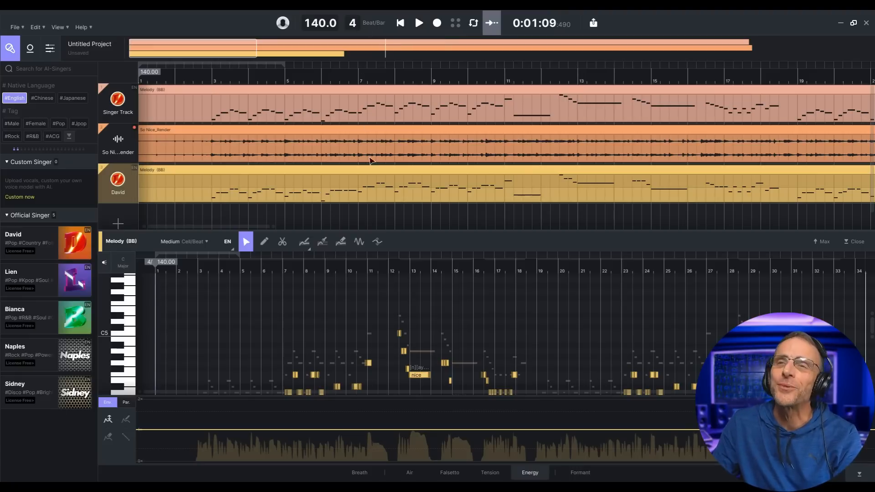
scroll(296, 189, down, 1)
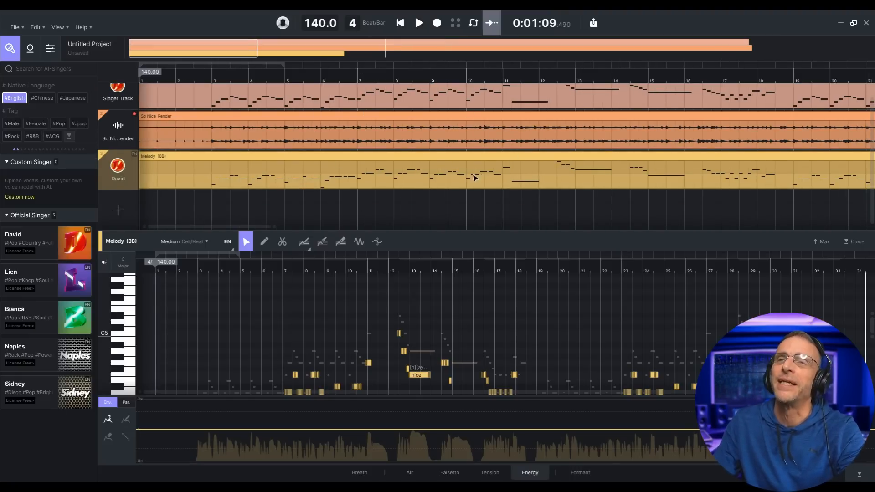
scroll(474, 105, up, 1)
scroll(475, 106, down, 5)
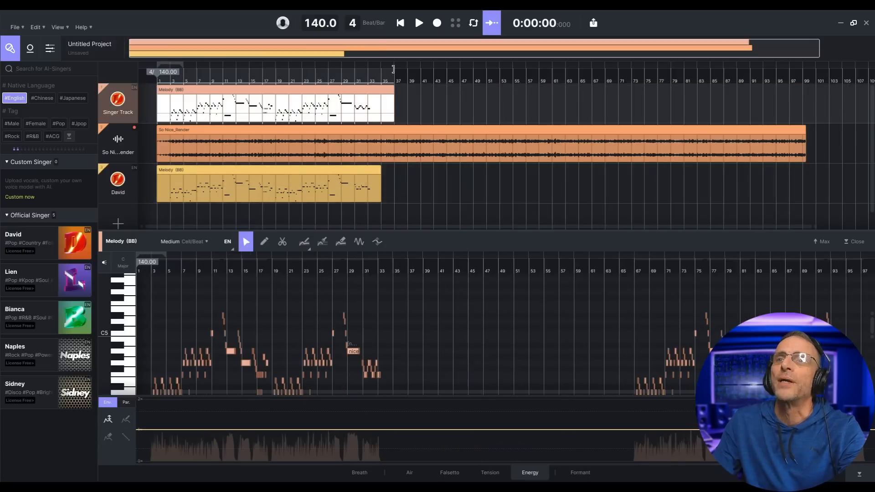
drag(395, 72, 409, 73)
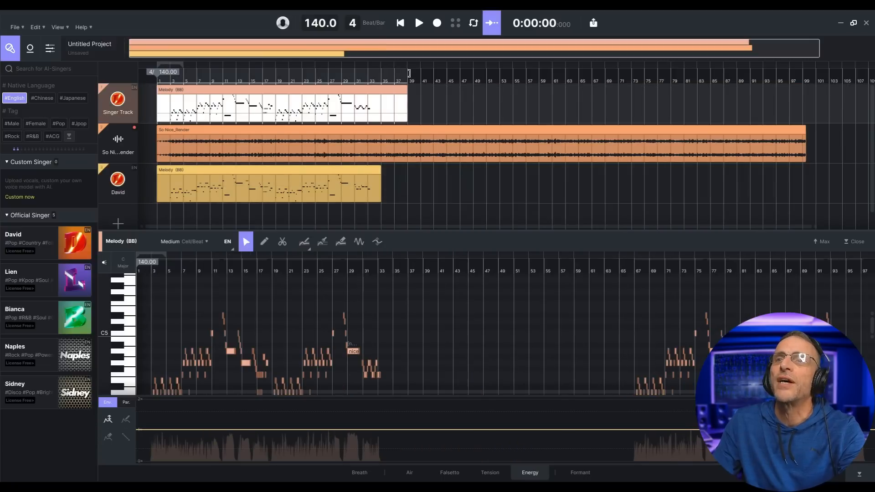
- Trim the So Nice_Render audio clip to the vocals' length and open the Singer Track Melody clip
click(718, 150)
drag(805, 128, 408, 128)
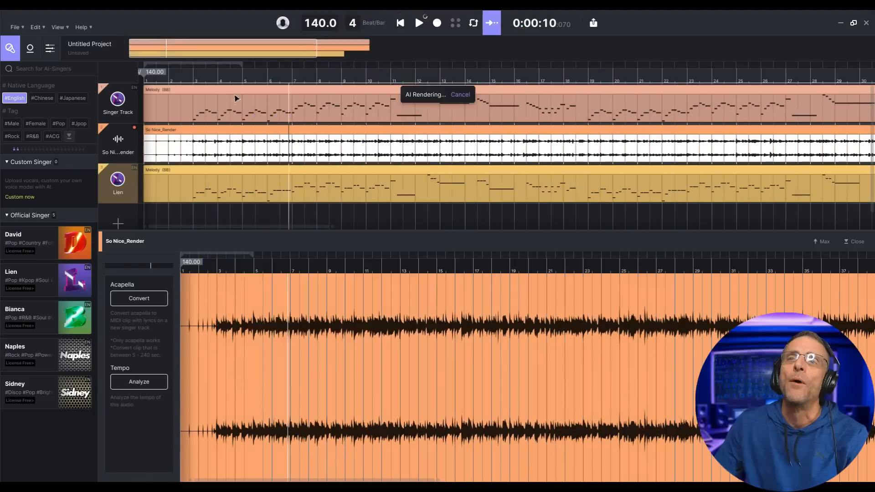
click(236, 99)
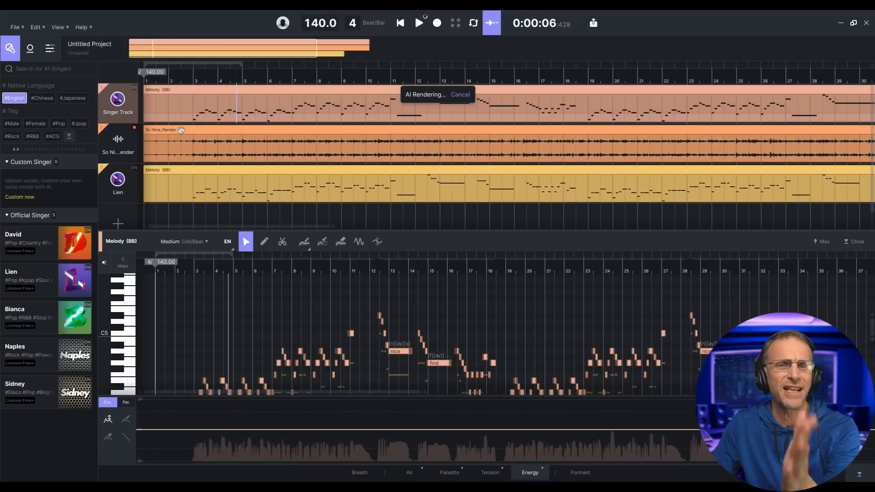
- Create L_Singer Track and R_Singer Track vocal doubles of the lead and play them back
right_click(192, 101)
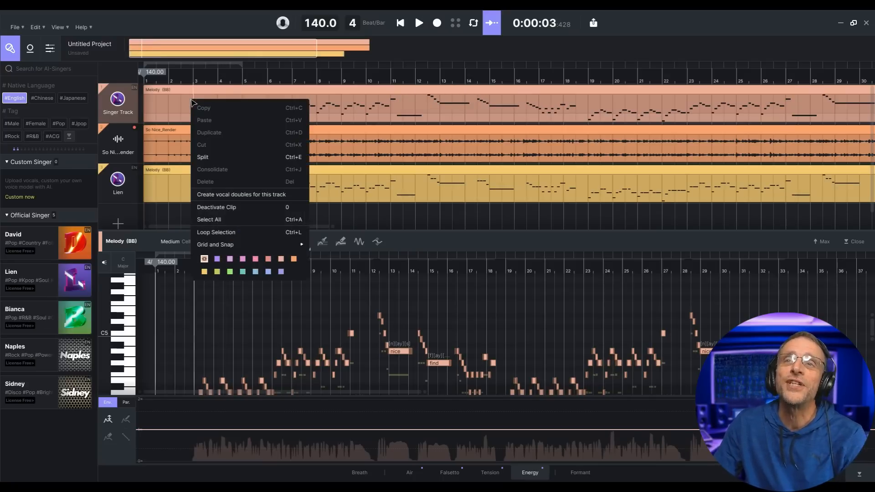
click(244, 196)
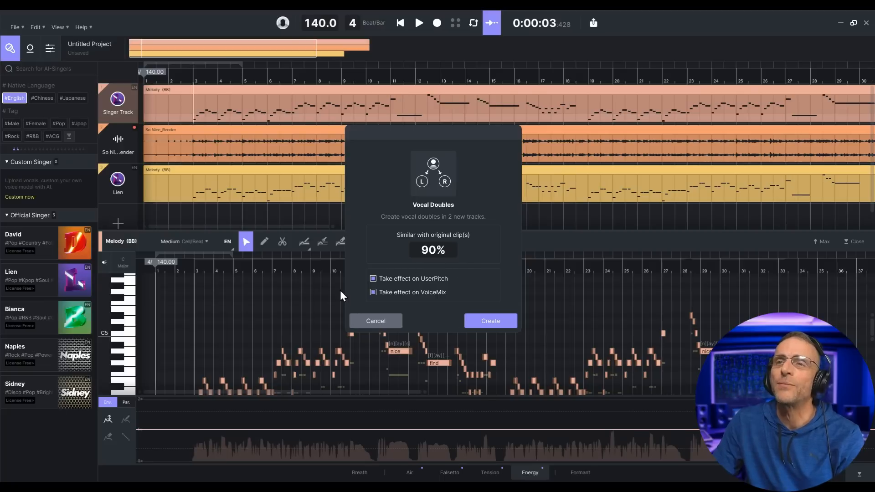
click(487, 321)
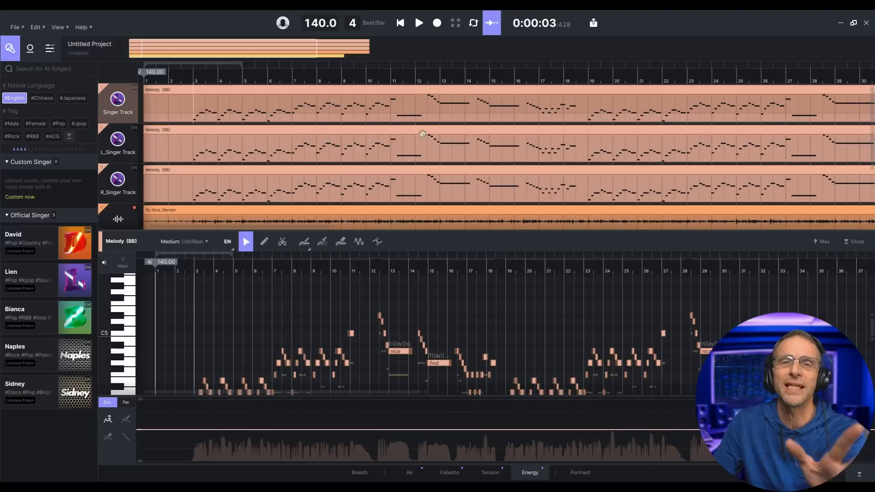
click(418, 23)
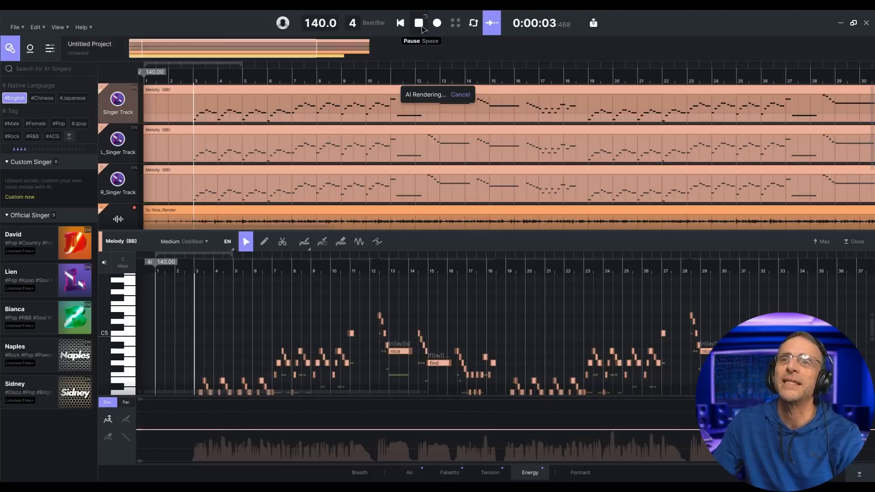
- Show the mixer beside the tracks and play a short stretch of the mix
click(50, 49)
key(space)
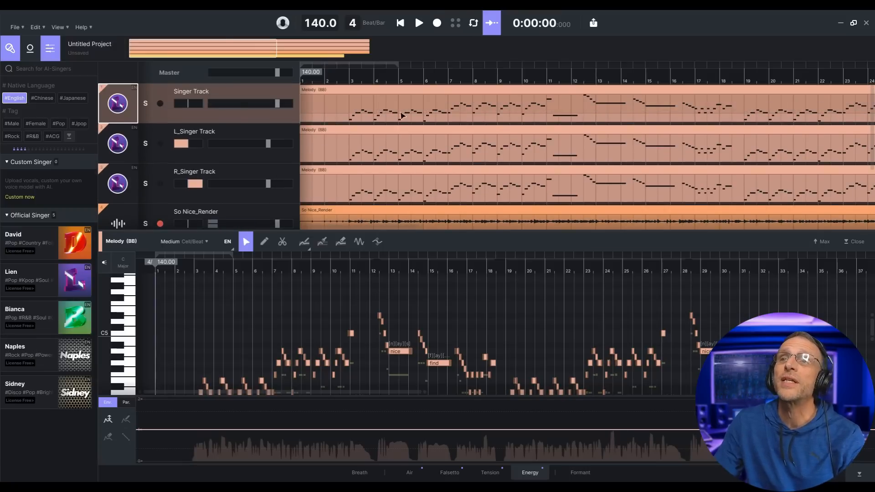
click(419, 23)
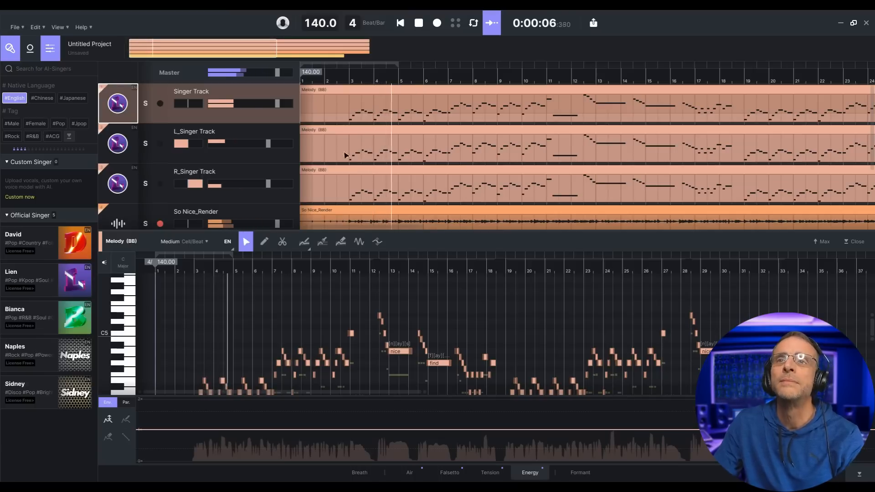
click(418, 23)
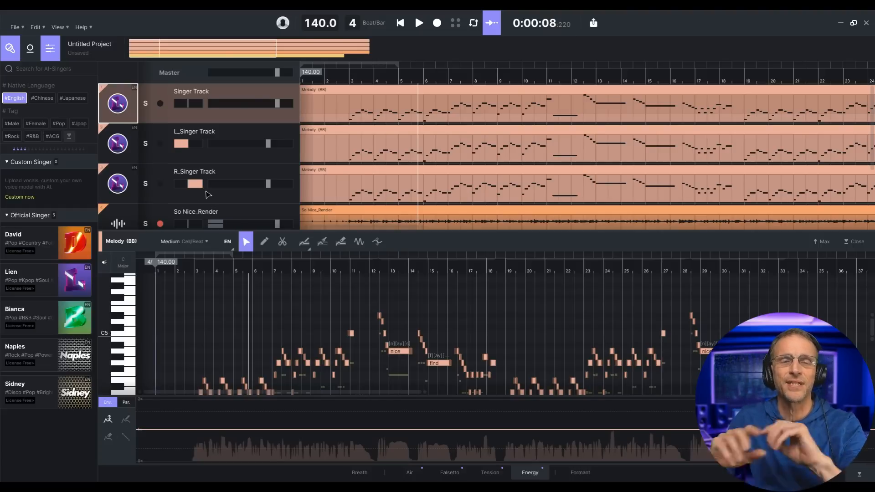
- Select the Lien track and open its Melody (BB) clip in the note editor
scroll(210, 191, down, 2)
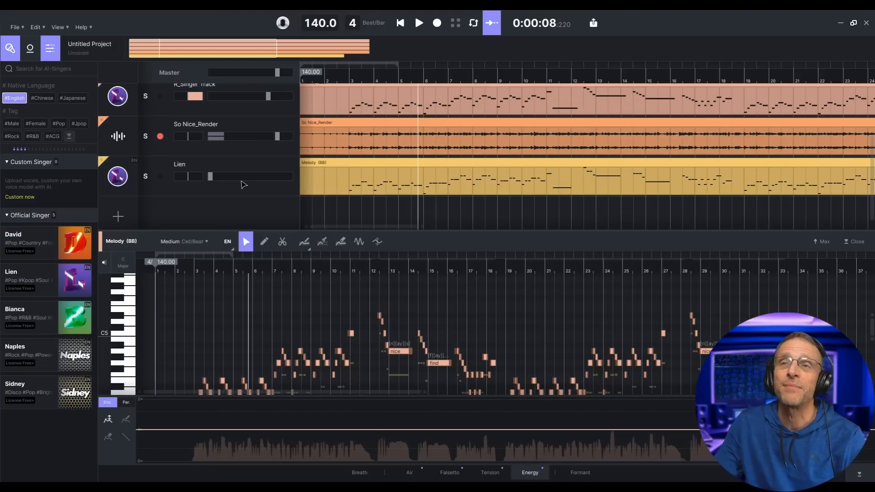
click(246, 195)
click(338, 185)
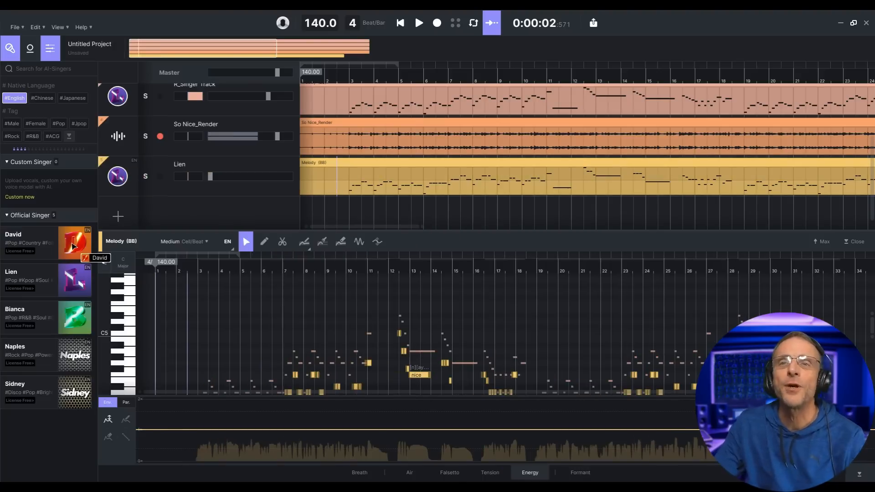
- Swap the Lien voice for David and create L_David and R_David vocal doubles
drag(75, 243, 118, 177)
right_click(412, 161)
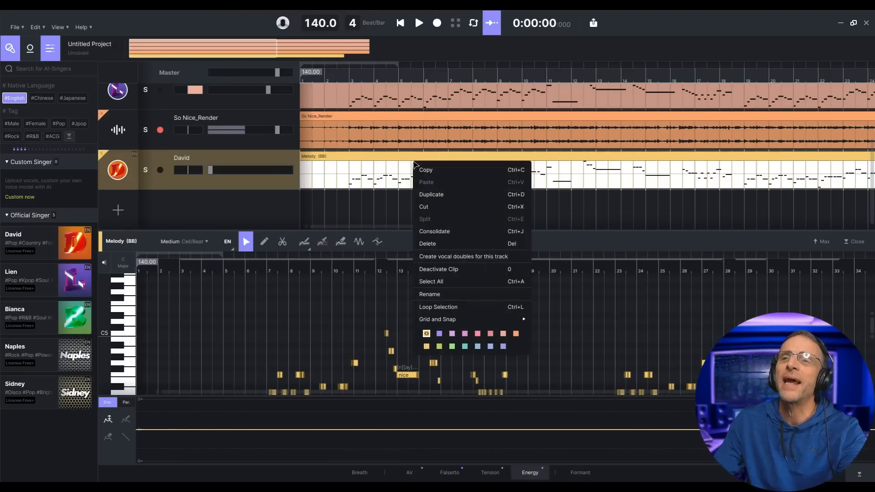
click(462, 259)
click(491, 321)
- Play the doubled David vocals while raising the doubles' volume faders, then pause
click(419, 24)
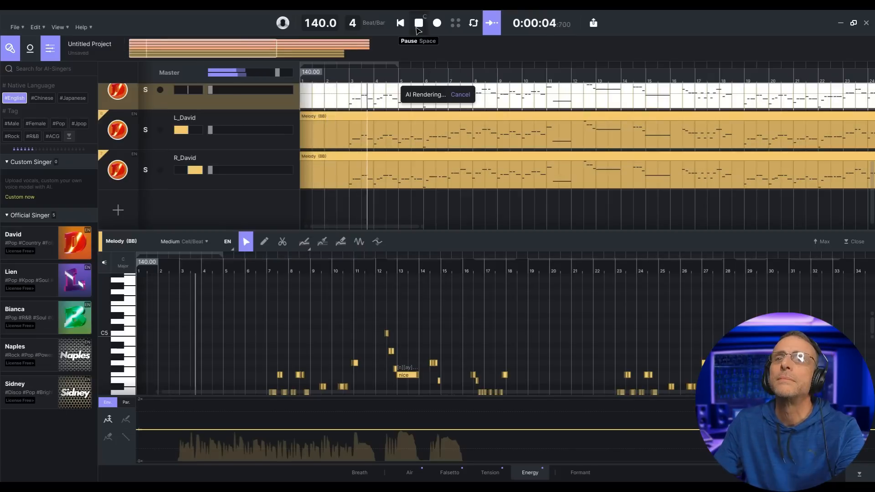
scroll(232, 189, up, 1)
scroll(232, 189, up, 1)
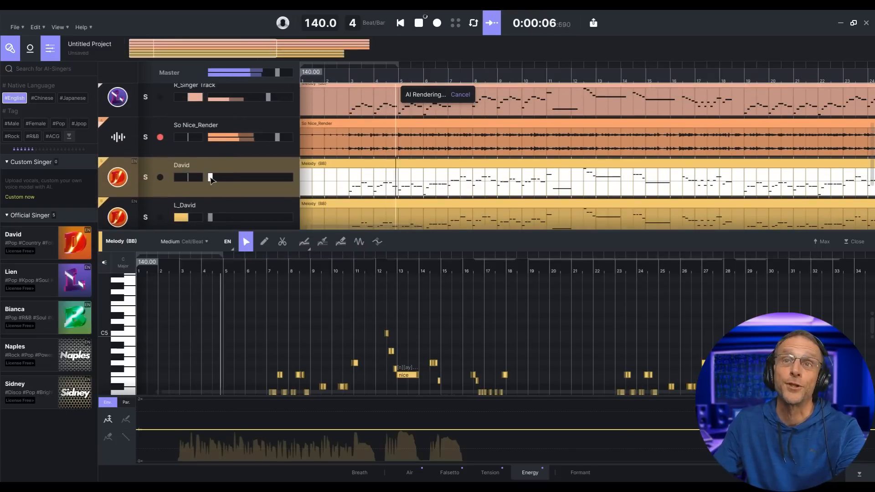
drag(211, 177, 276, 177)
scroll(268, 189, down, 1)
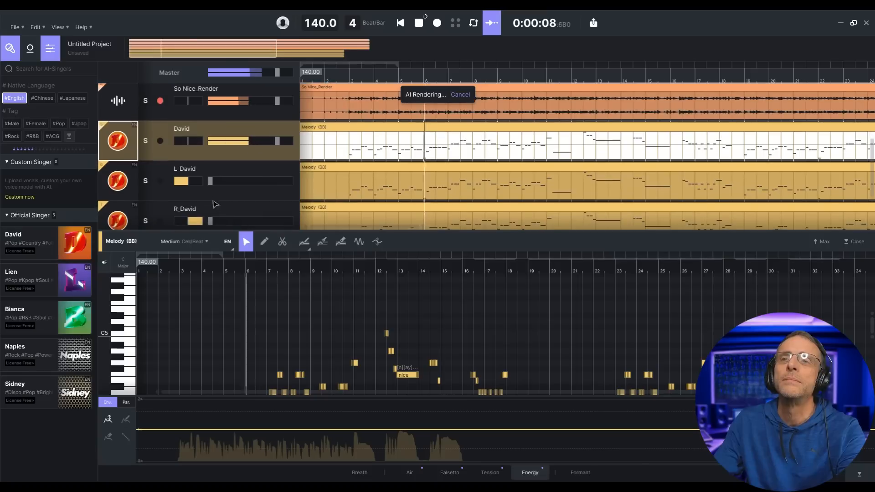
drag(210, 180, 260, 188)
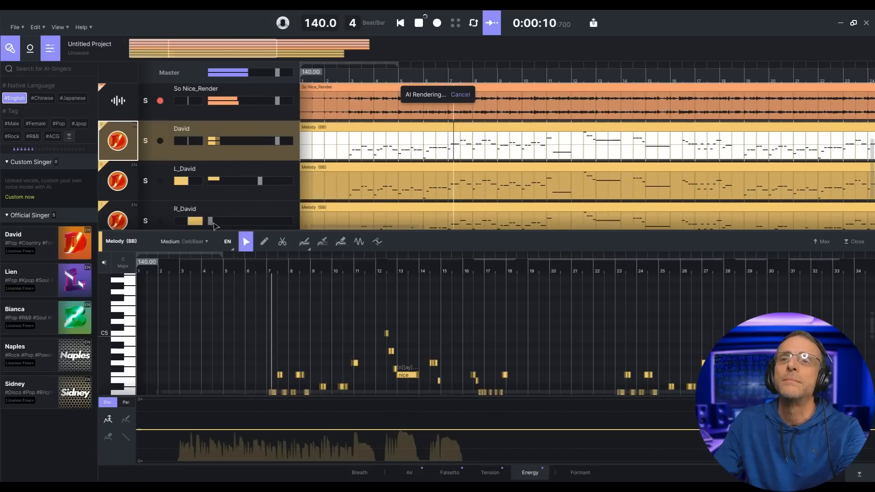
drag(210, 221, 260, 222)
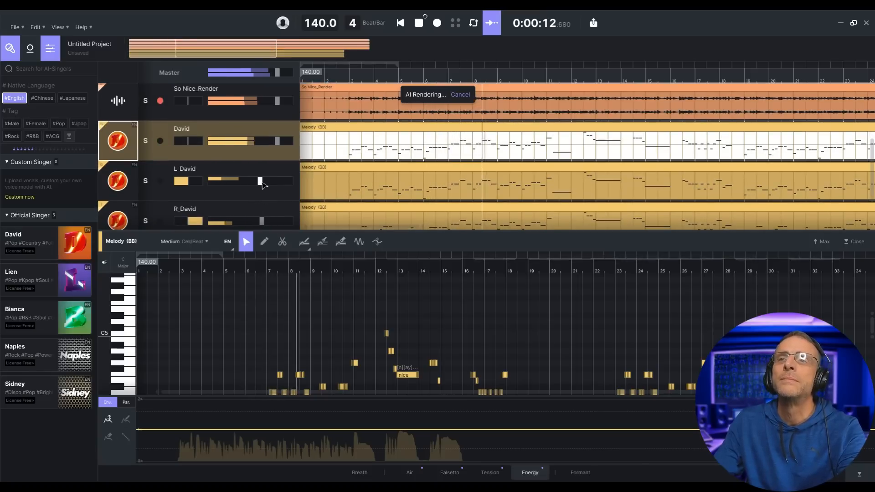
click(418, 22)
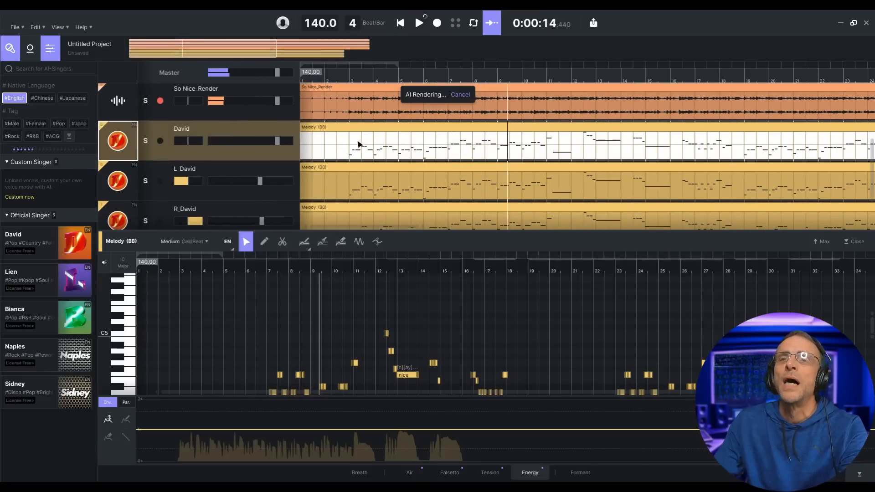
scroll(376, 167, down, 1)
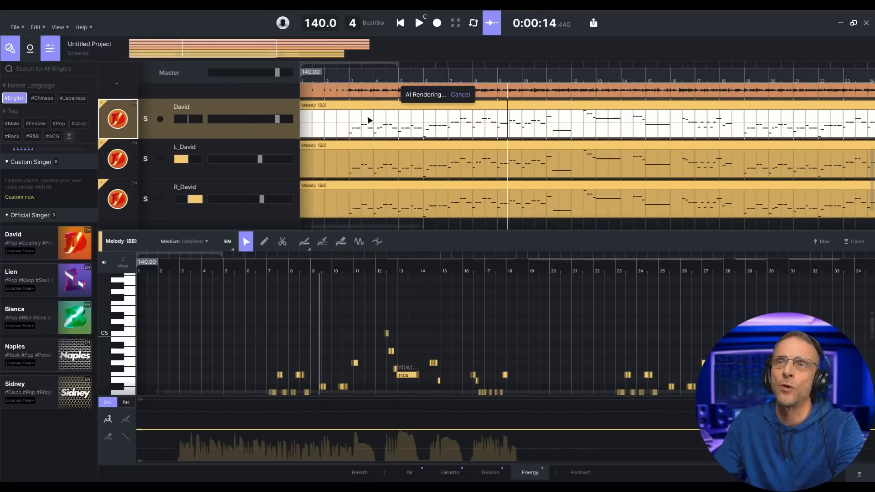
- Transpose all of David's melody notes down one octave, then replay and nudge R_David's level to 5.0
key(Return)
click(399, 120)
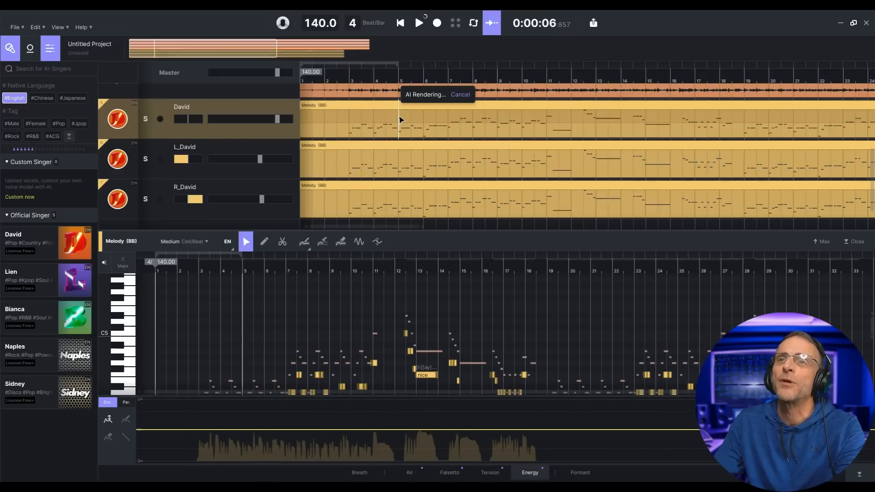
scroll(396, 327, down, 3)
click(399, 328)
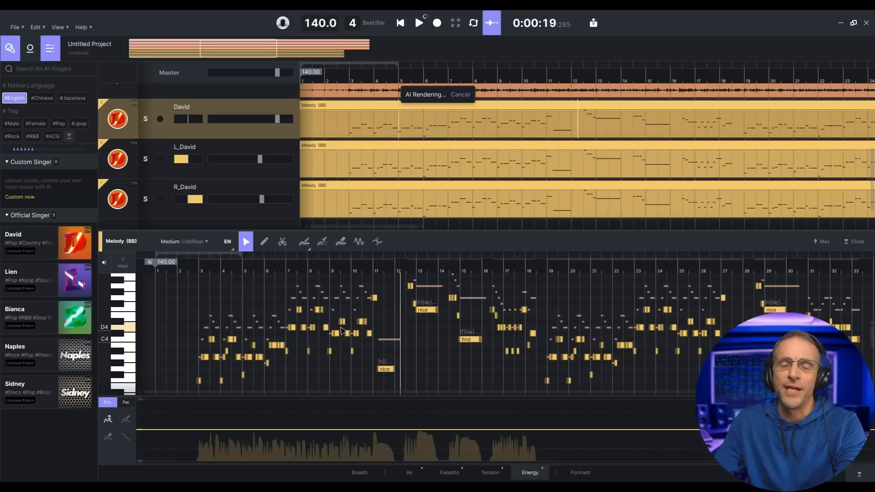
key(ctrl+a)
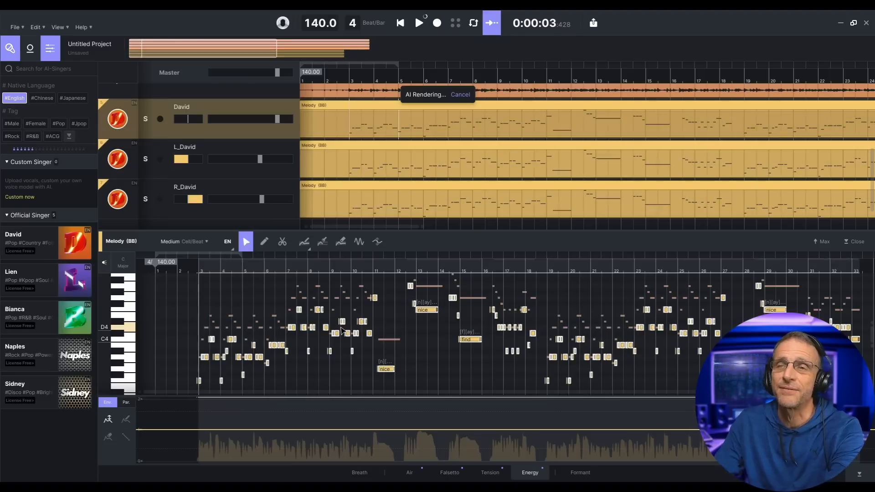
key(shift+Down)
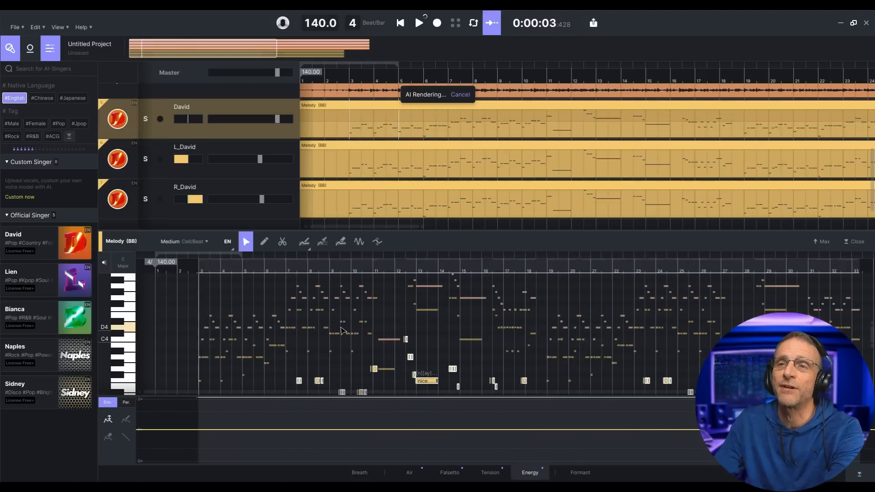
click(419, 23)
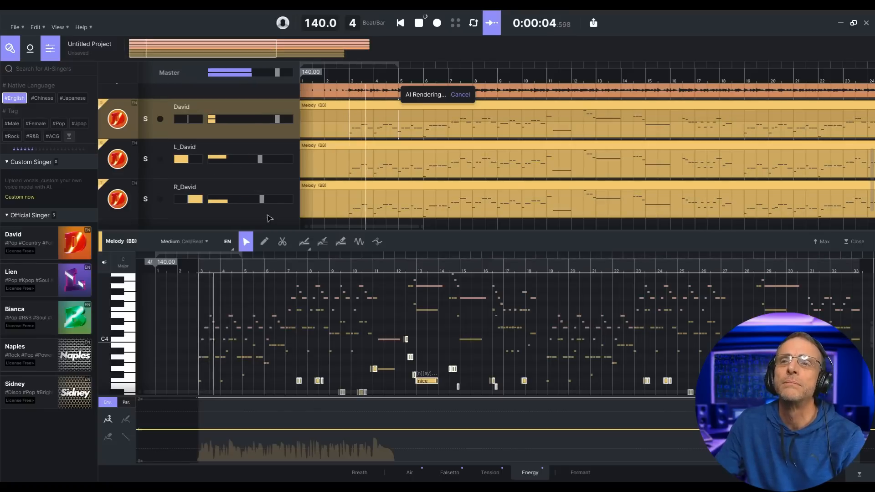
drag(205, 204, 198, 202)
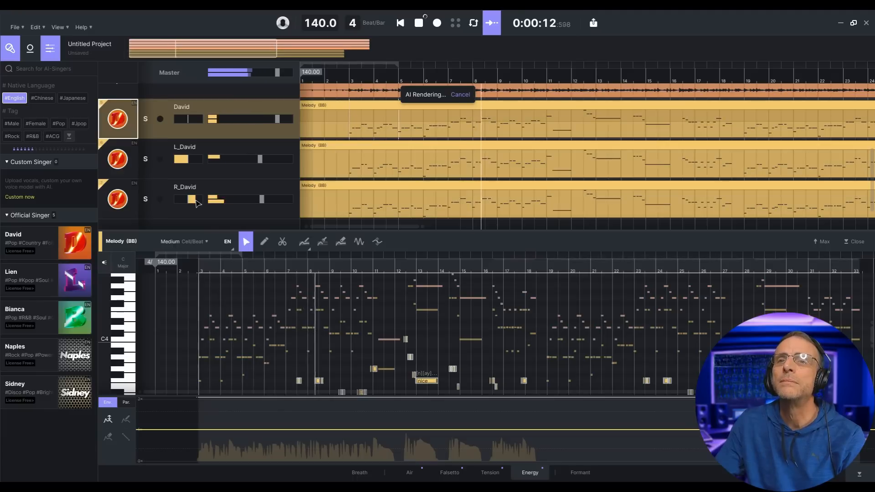
- Replay the doubled vocals from the start and lower L_David's volume to -5.0
key(space)
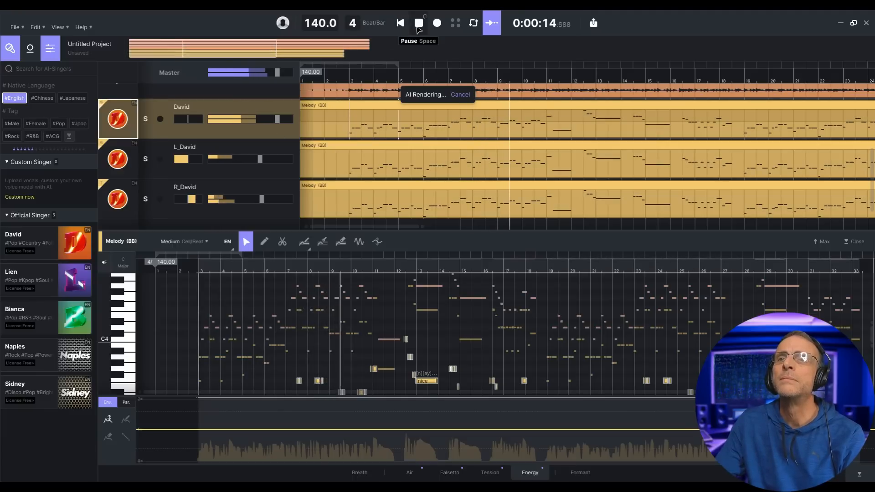
click(398, 166)
click(398, 323)
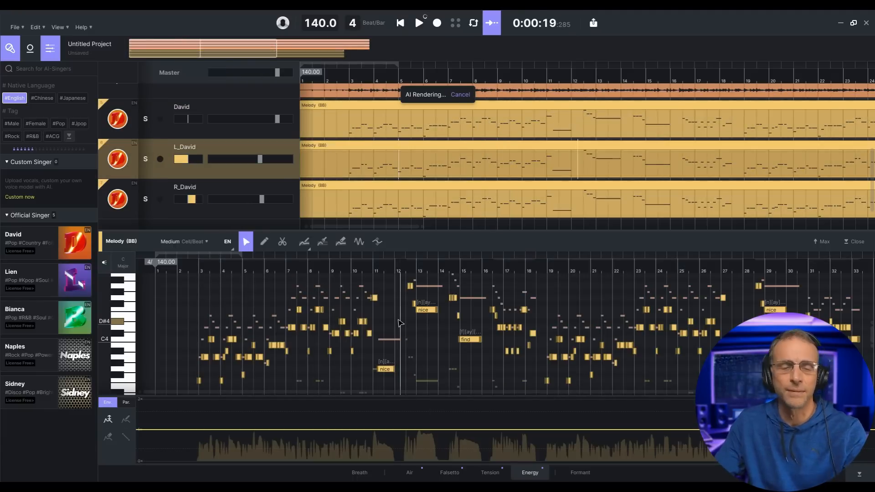
click(399, 24)
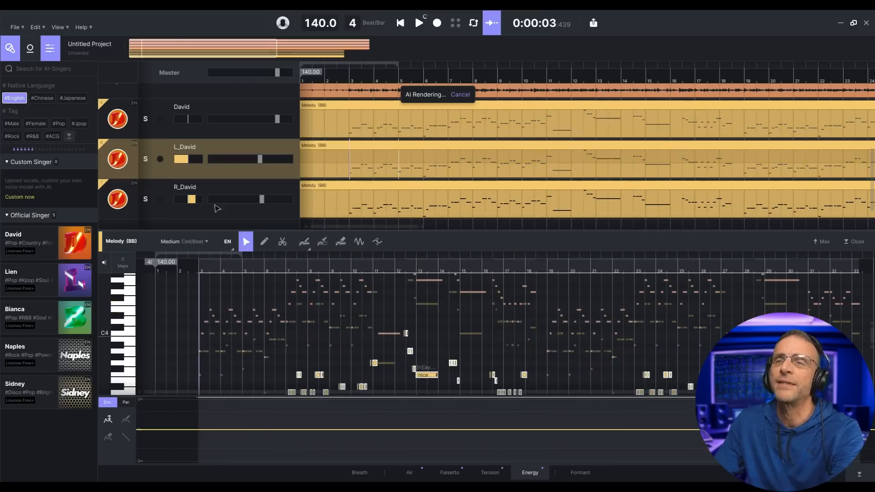
click(418, 23)
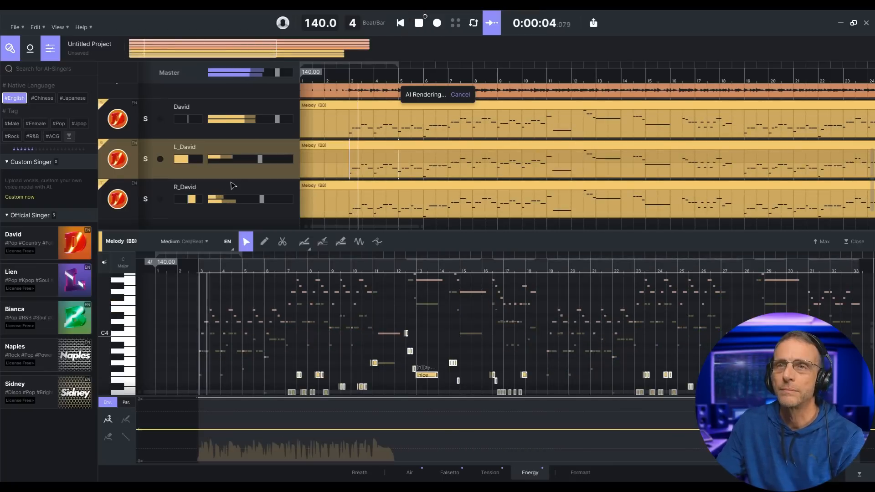
mouse_move(260, 159)
mouse_down()
mouse_move(281, 161)
mouse_move(268, 164)
mouse_up()
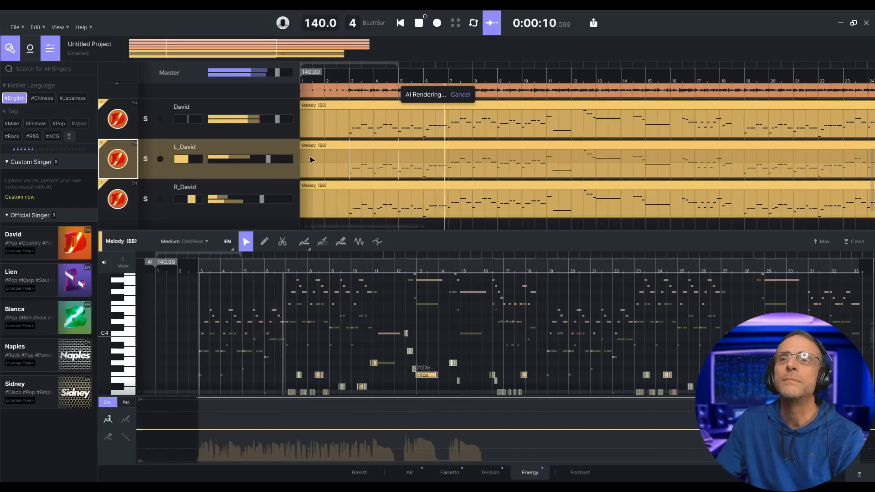
scroll(327, 155, up, 3)
scroll(327, 155, up, 3)
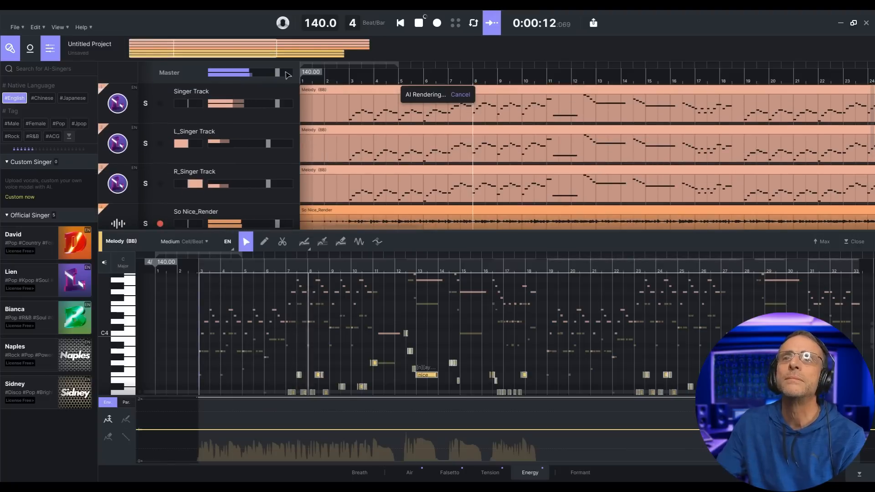
click(419, 23)
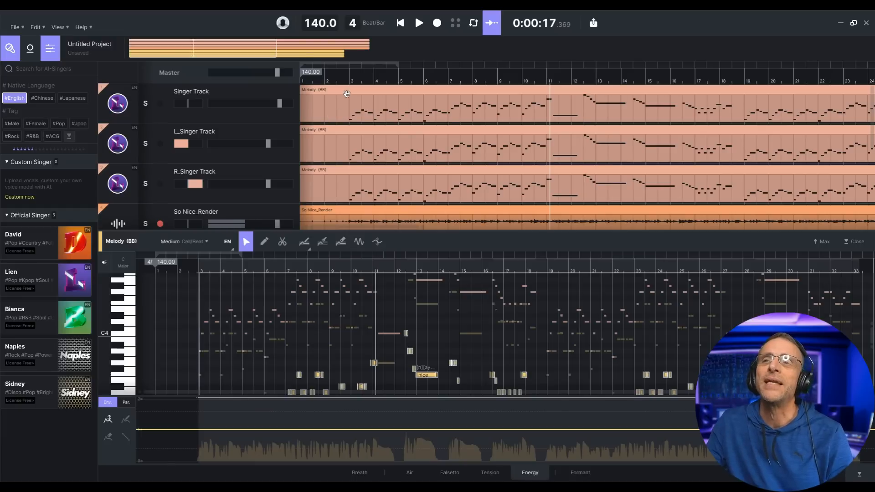
click(166, 99)
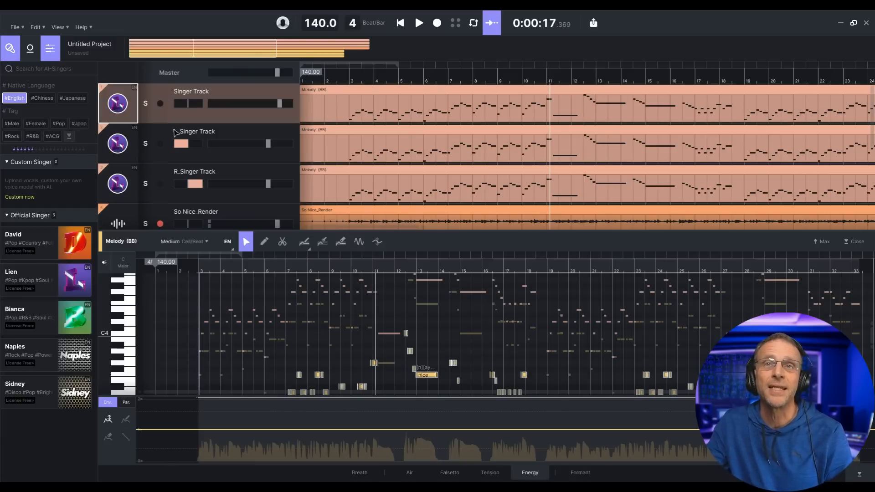
- Export only the selected Singer Track as a stereo 44100 Hz 16-bit WAV named 'Ace Lead Exporet'
click(15, 29)
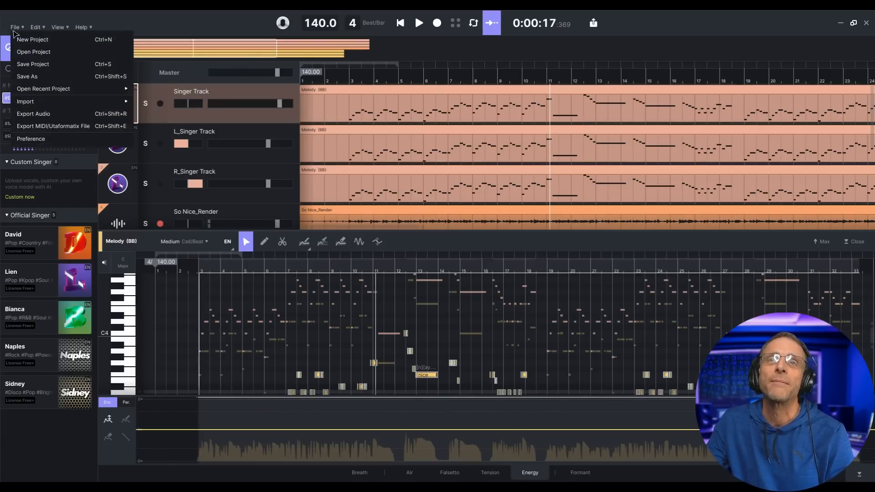
click(47, 113)
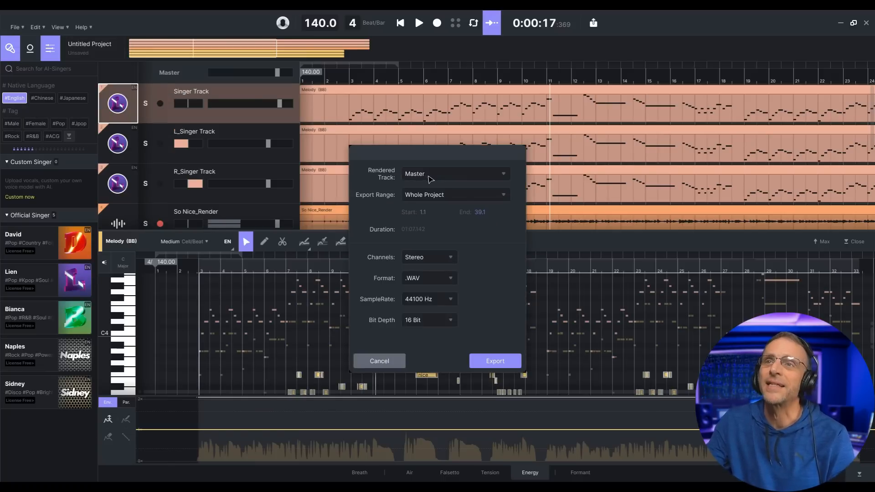
click(429, 178)
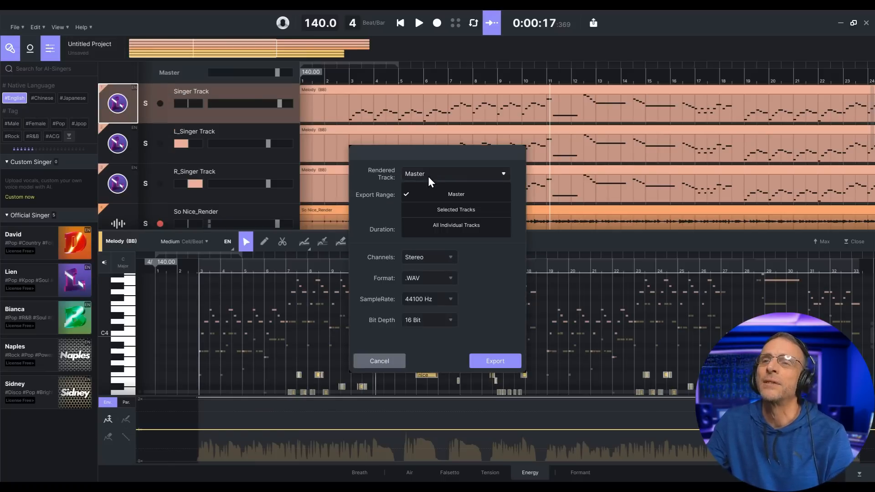
click(467, 212)
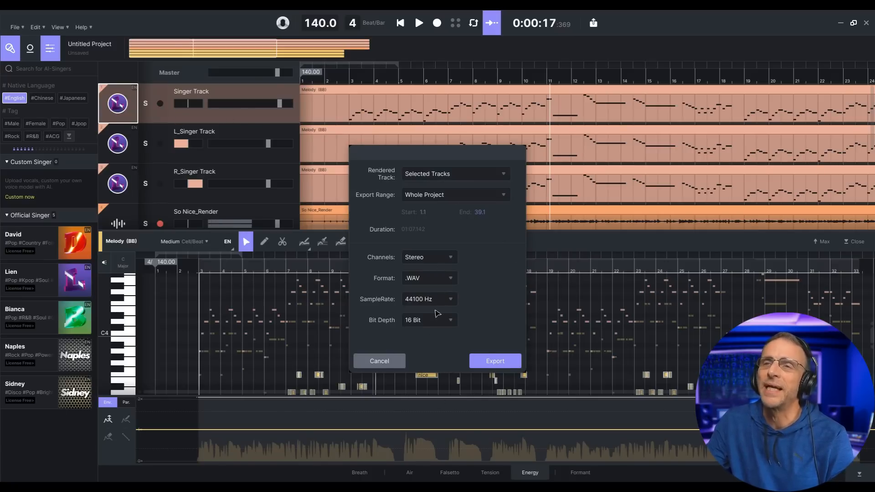
click(487, 362)
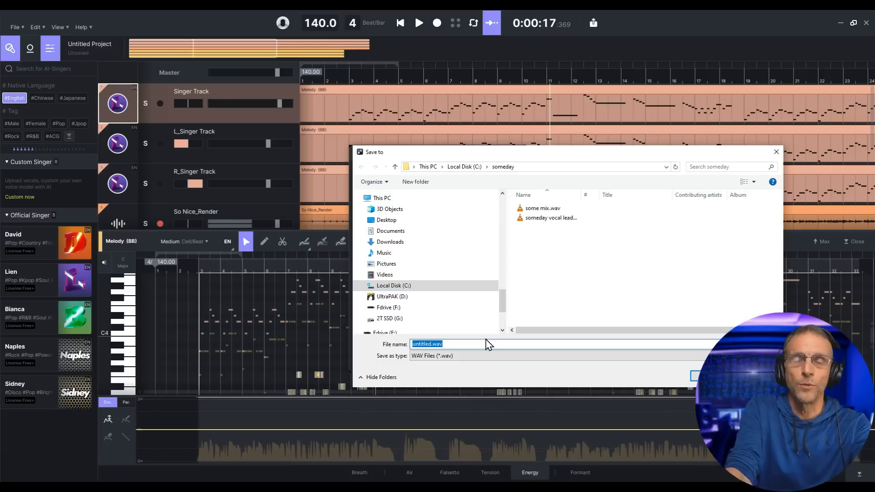
text(Ace Lead Exporet)
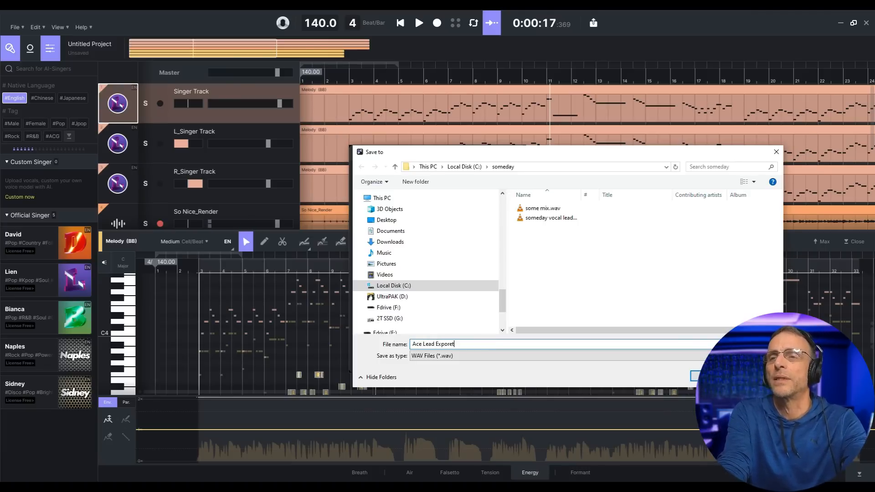
key(Return)
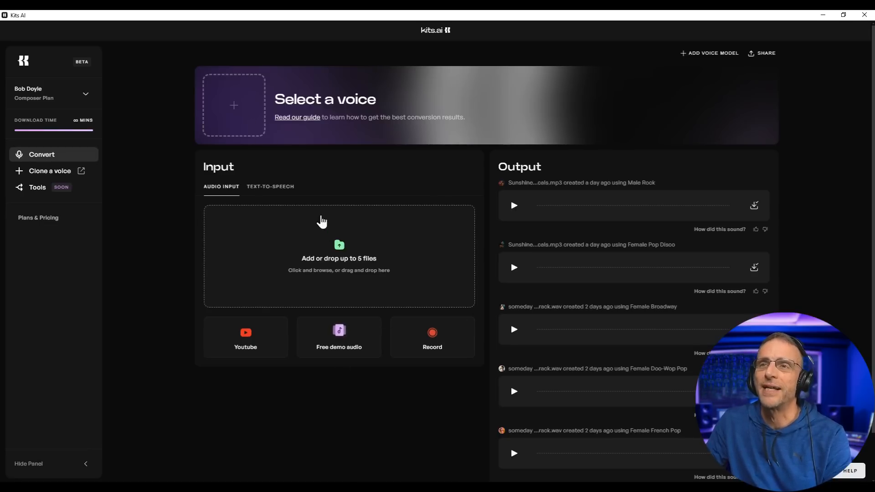
- Upload the exported lead vocal WAV into Kits AI's Input drop zone
key(alt+Tab)
drag(636, 200, 388, 250)
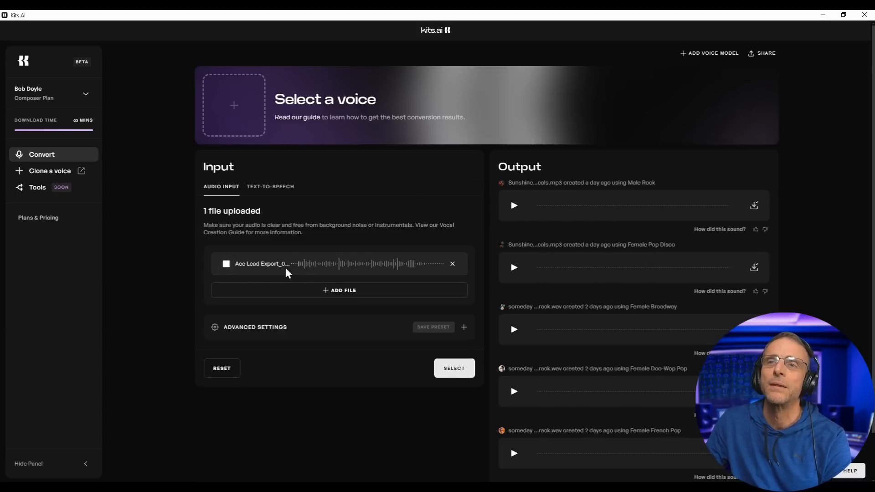
click(227, 265)
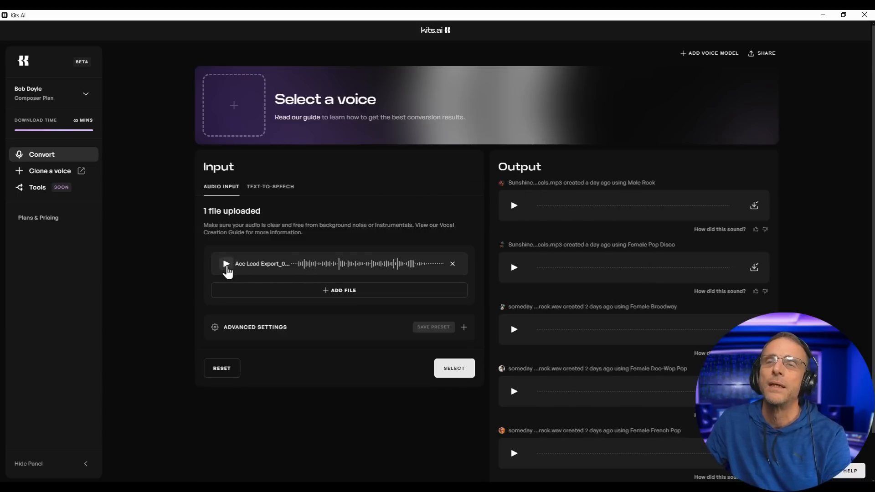
- Convert the uploaded lead with the Female Rock/Pop voice, checking Advanced Settings first
click(233, 108)
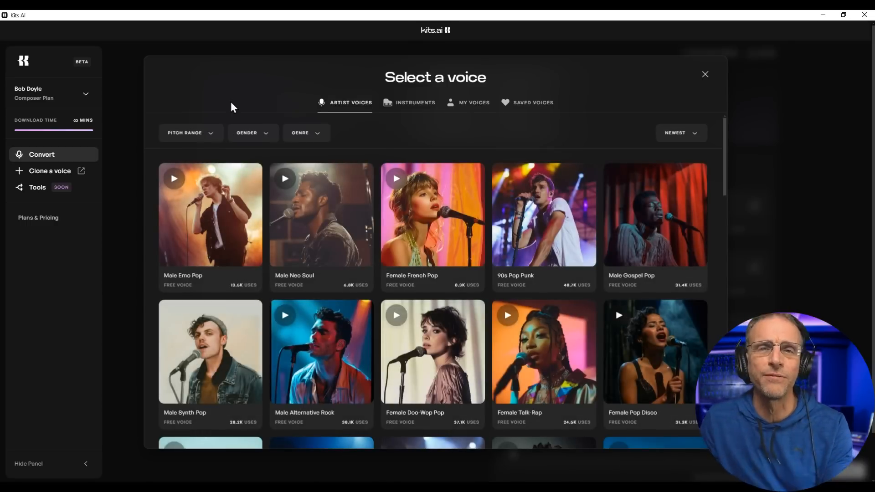
scroll(393, 241, down, 3)
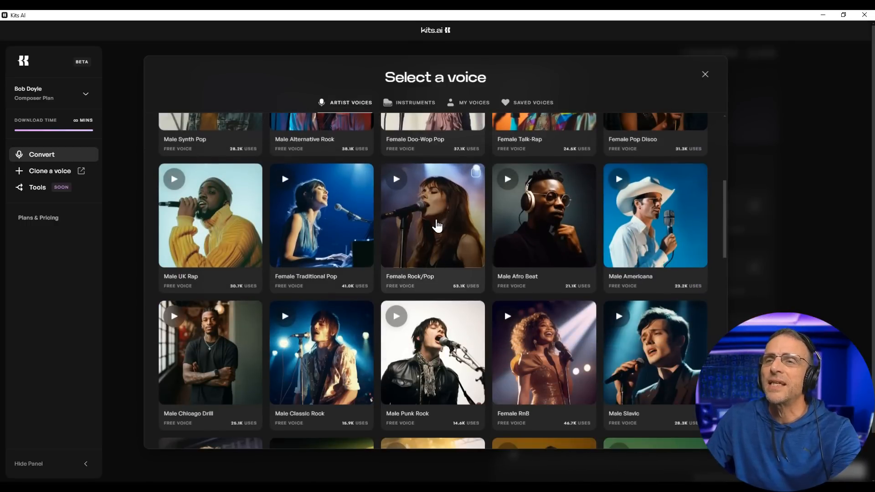
click(437, 225)
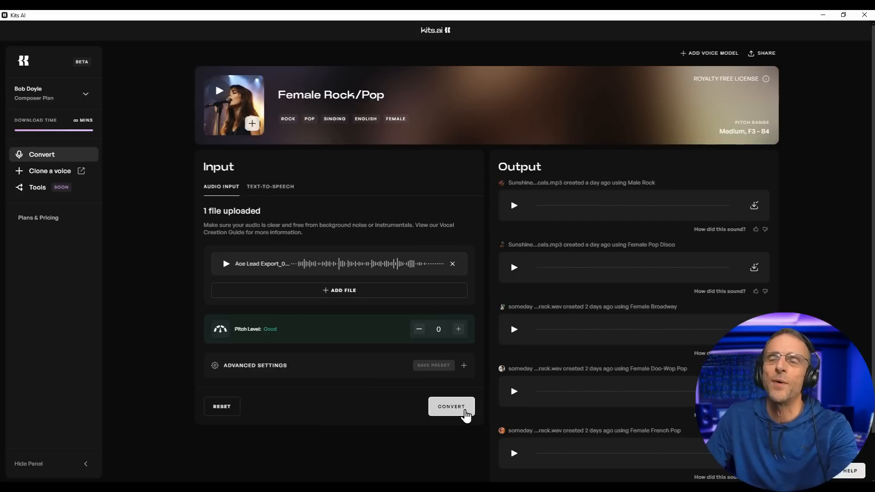
click(269, 363)
scroll(312, 336, down, 5)
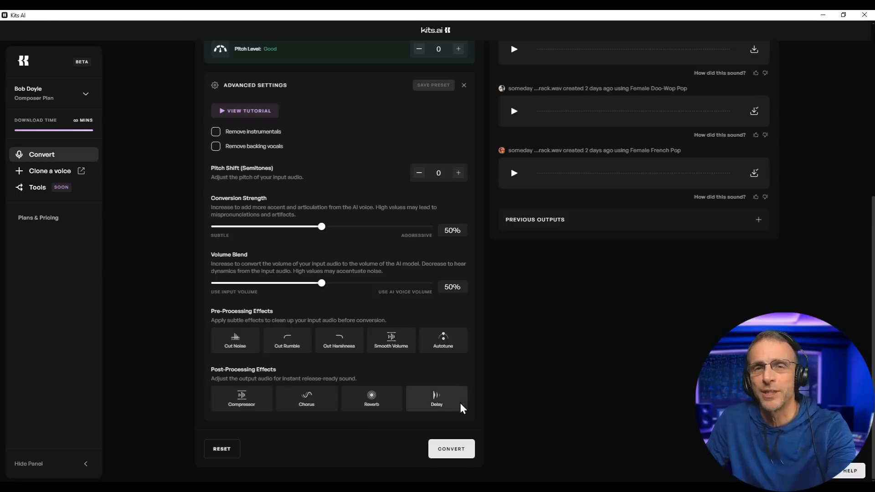
click(452, 457)
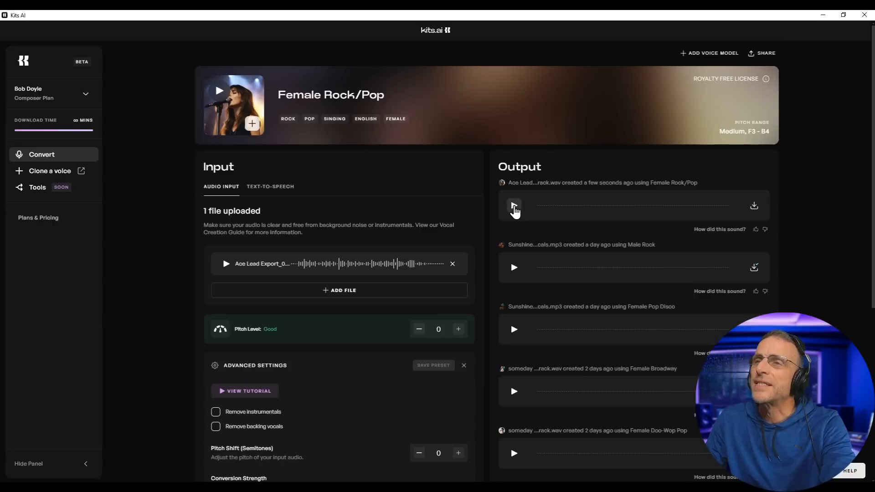
- Compare the Female Rock/Pop conversion with the original input vocal, then reopen voice selection
click(514, 206)
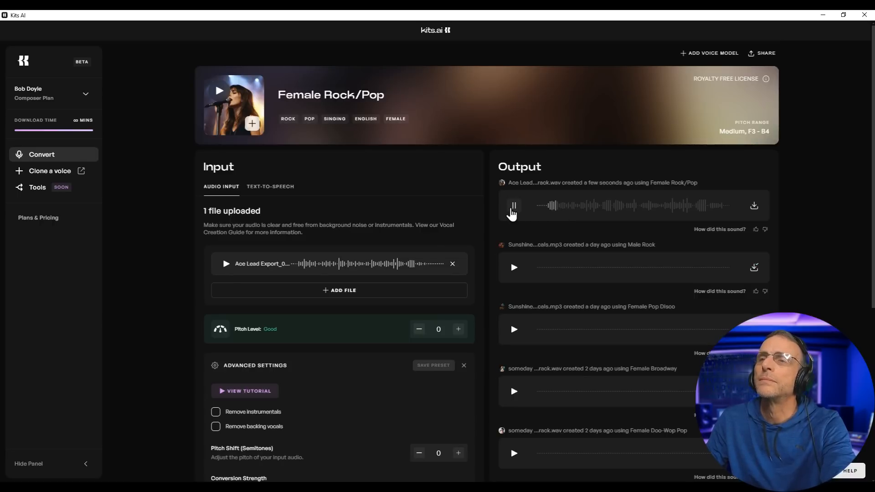
click(514, 208)
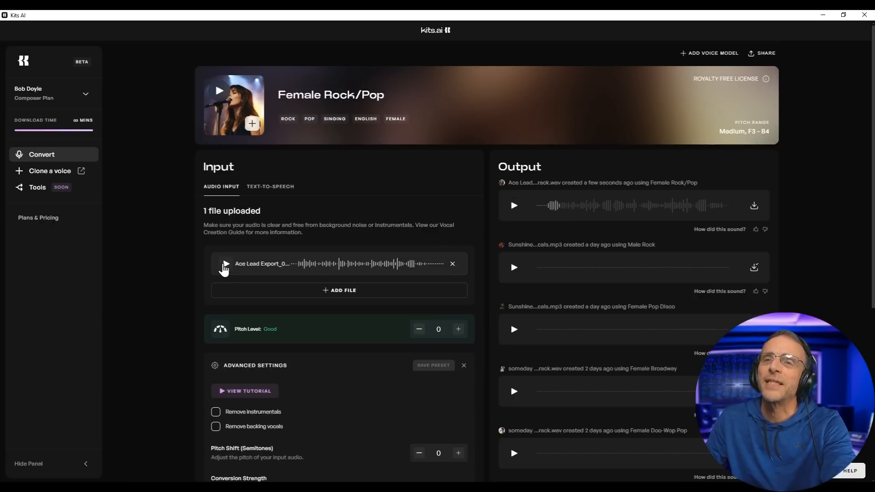
click(225, 264)
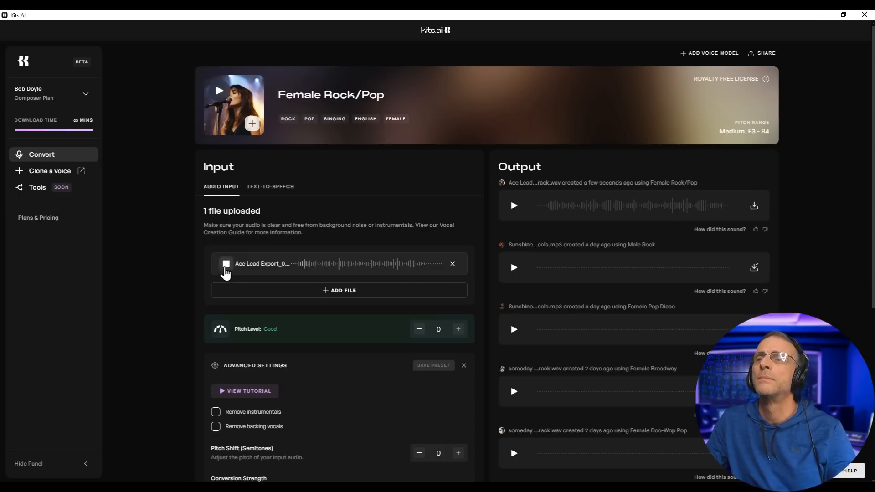
click(226, 265)
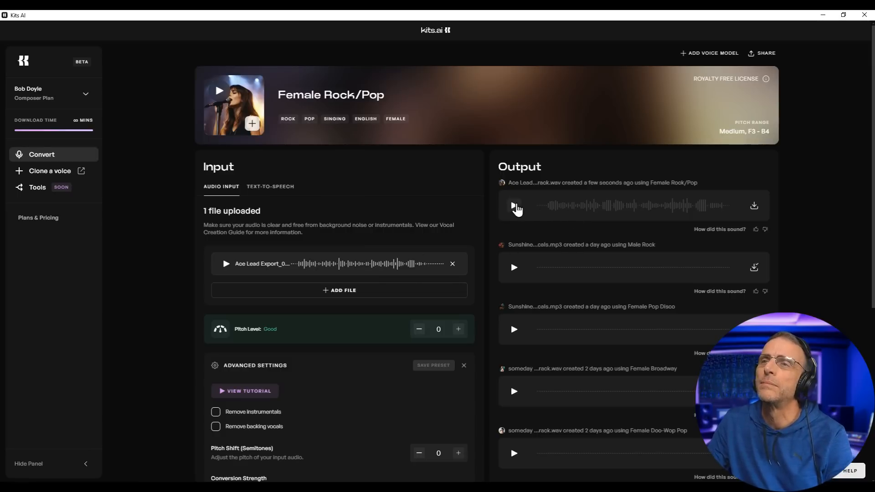
click(514, 206)
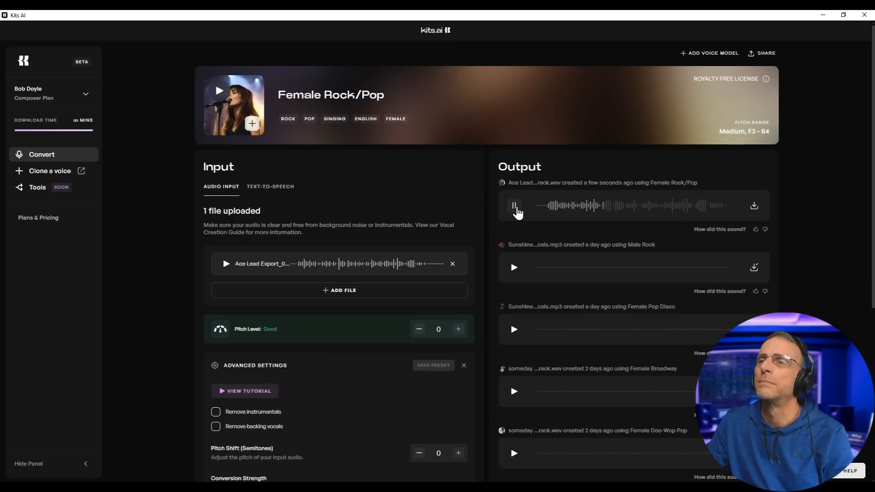
click(515, 206)
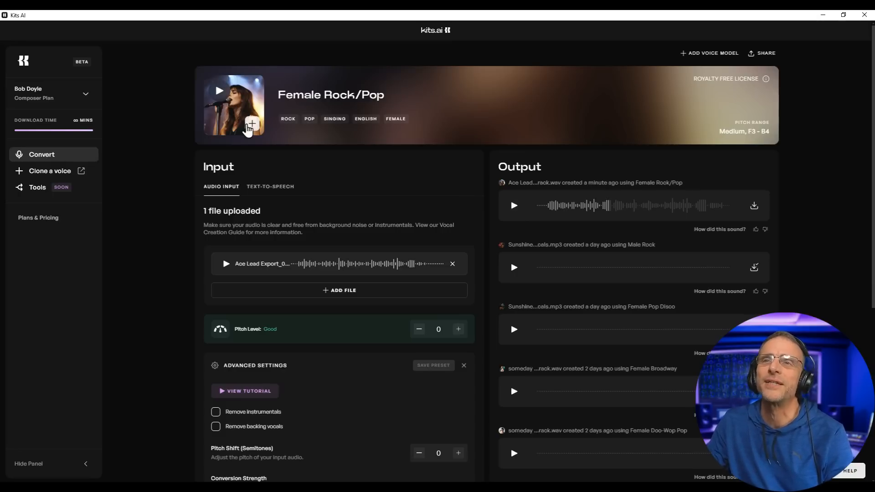
click(251, 124)
- Convert the lead with the Female Breathy Ballad voice and audition the result
scroll(544, 226, down, 9)
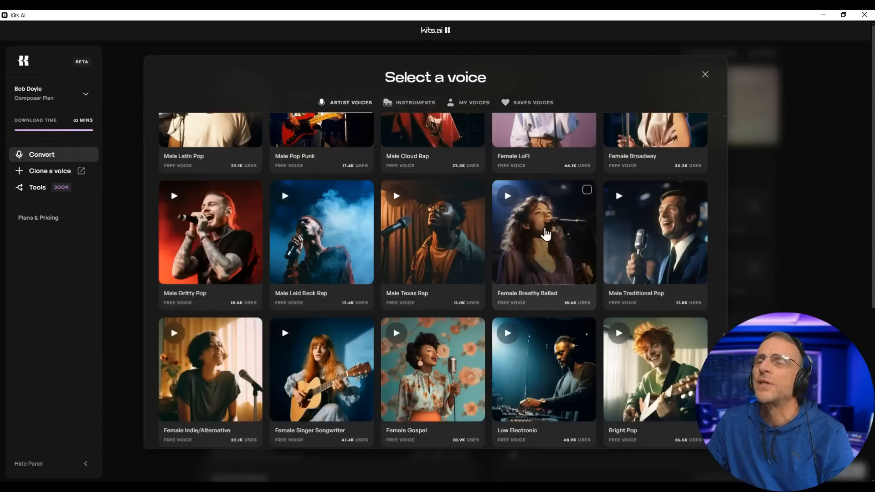
click(544, 226)
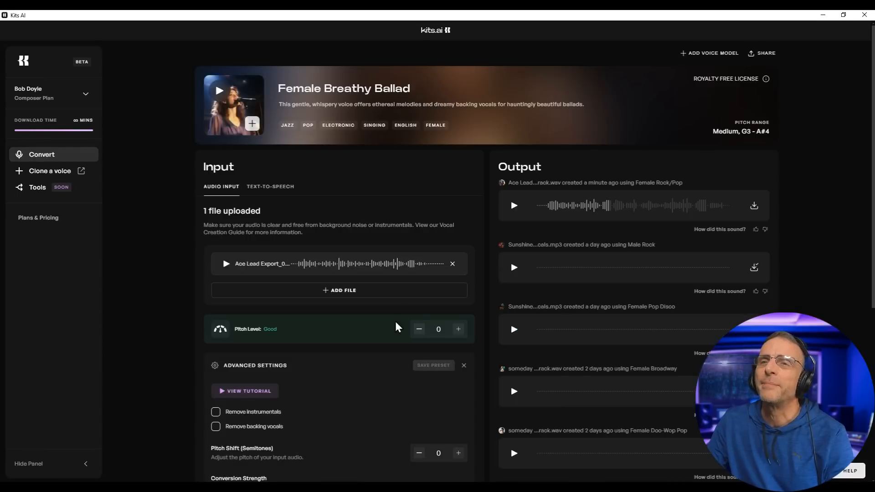
scroll(396, 321, down, 6)
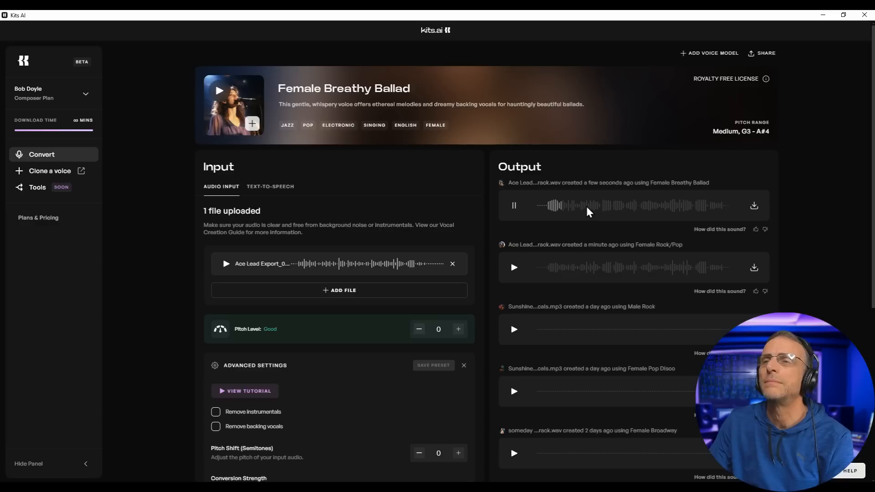
click(513, 206)
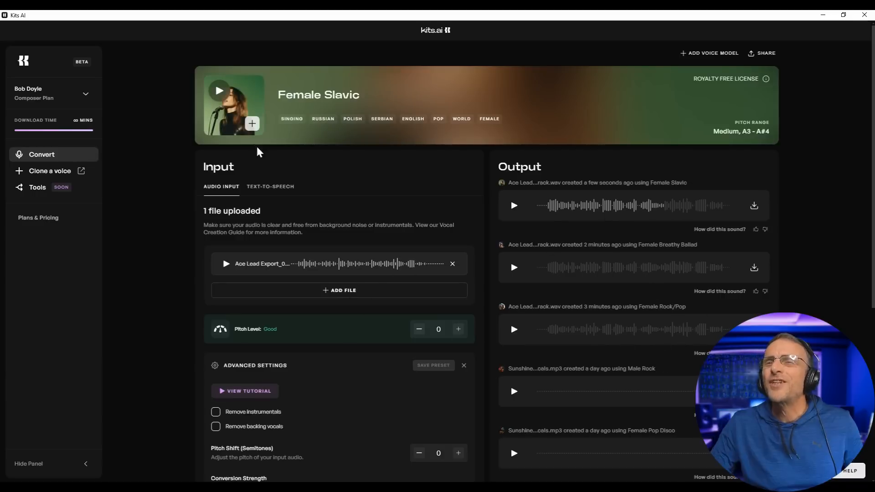
- Browse the voice list and convert the lead with the Female French Pop voice
click(252, 124)
scroll(374, 290, down, 3)
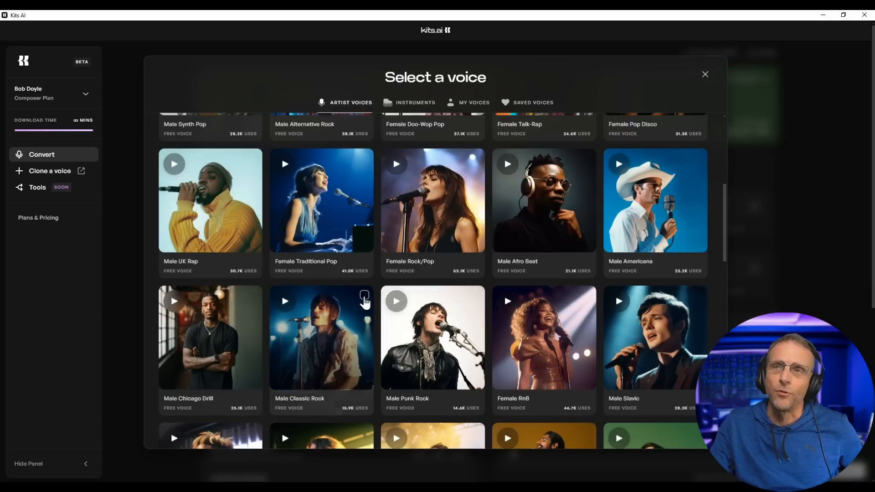
scroll(347, 341, down, 3)
scroll(344, 339, down, 6)
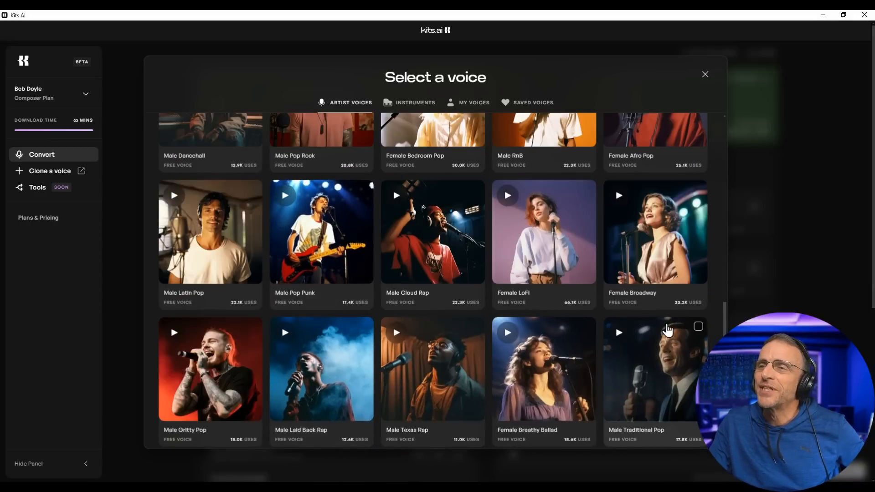
scroll(534, 327, down, 3)
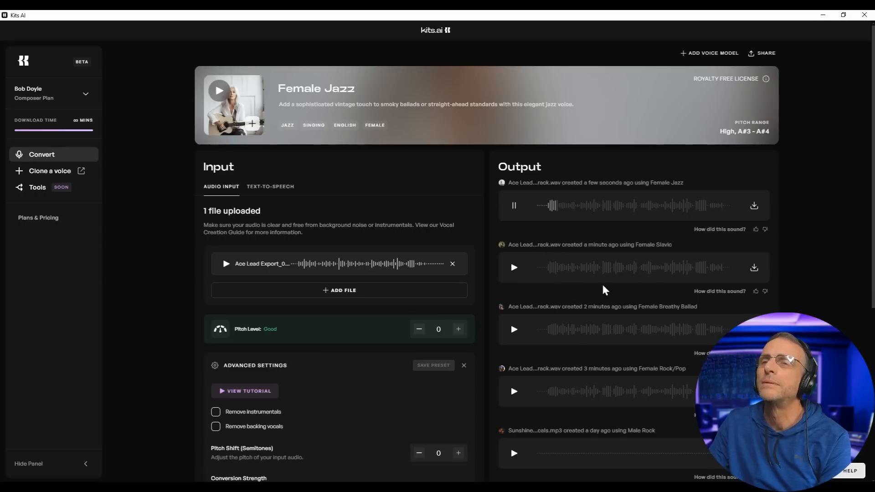
scroll(373, 331, down, 6)
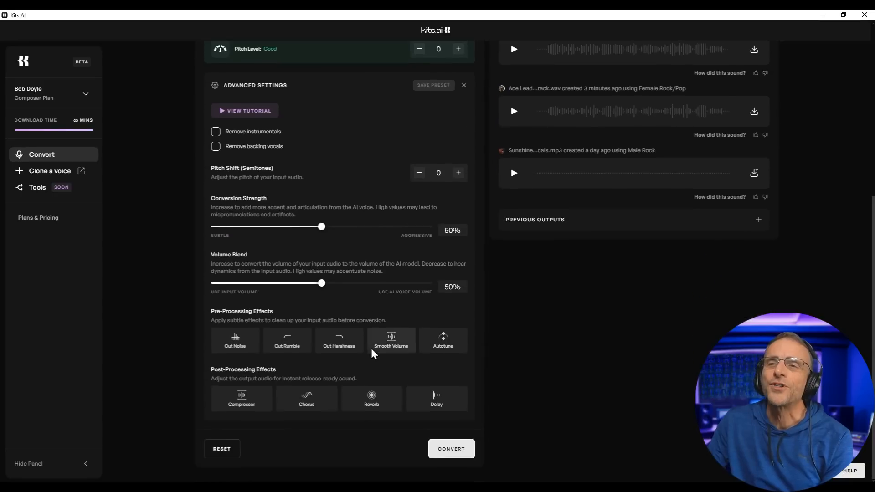
scroll(370, 346, up, 6)
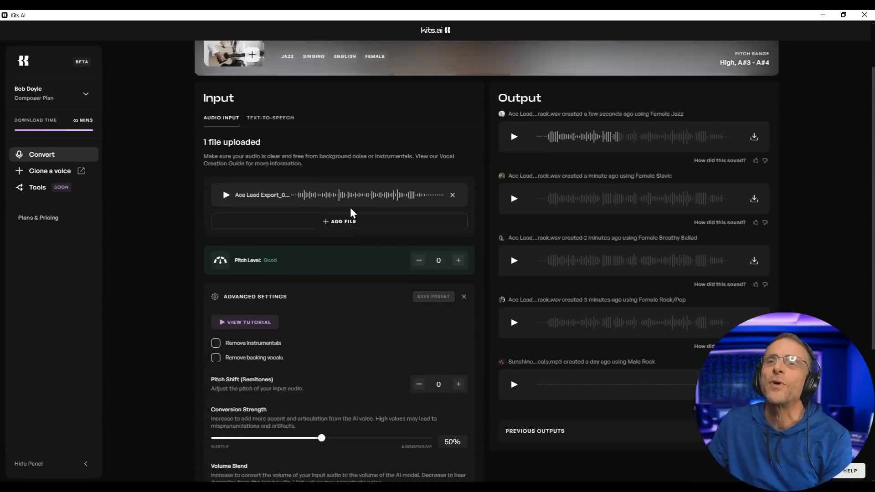
click(252, 124)
click(458, 228)
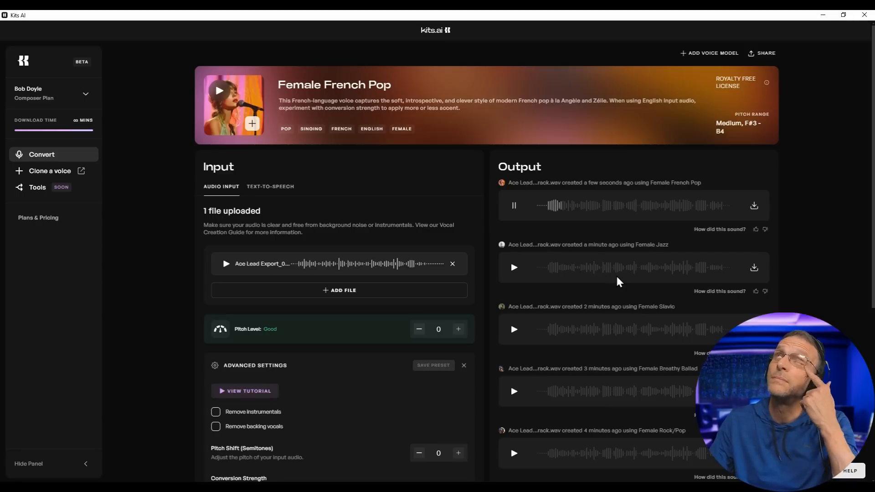
- Preview the French Pop take and download it to Local Disk (C:)
click(647, 208)
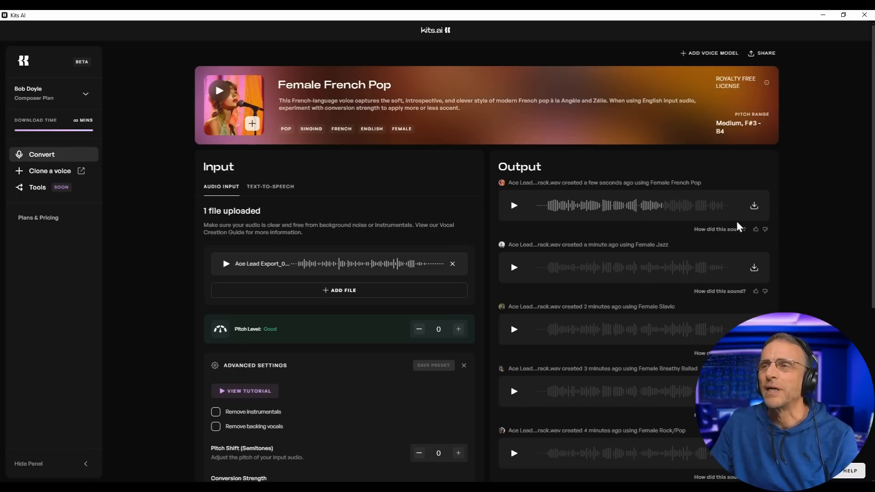
click(753, 208)
scroll(437, 337, down, 1)
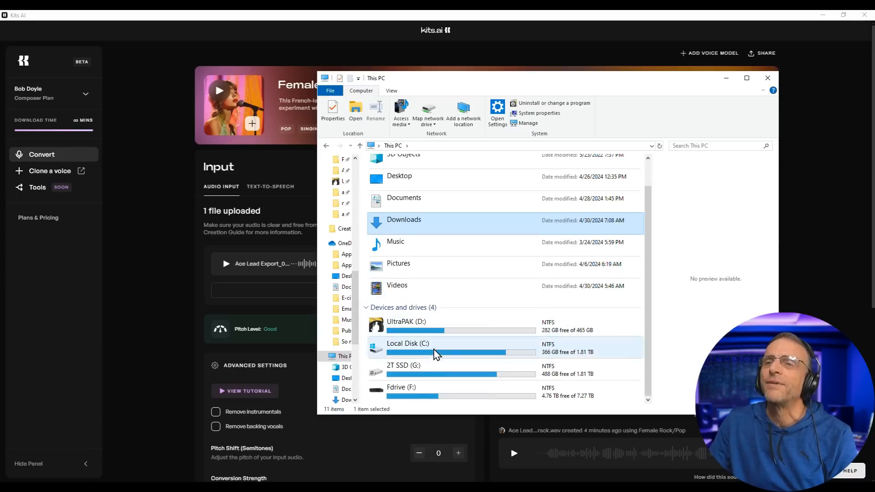
click(421, 334)
double_click(426, 351)
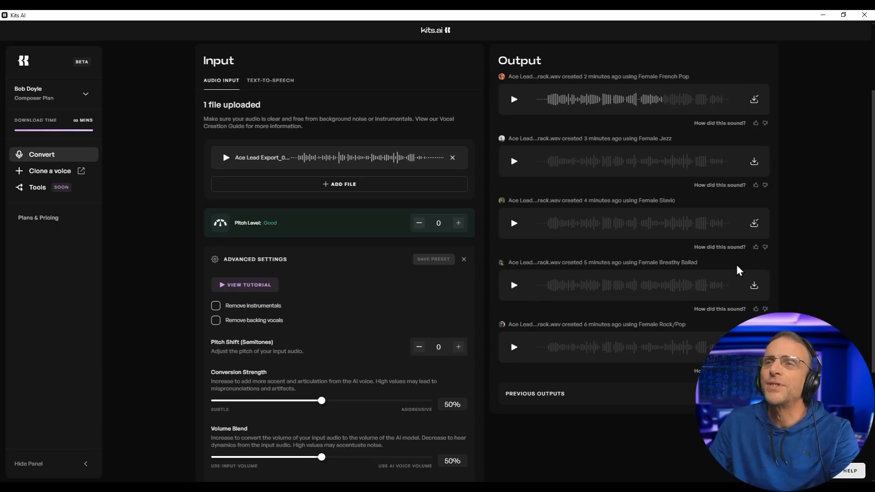
scroll(462, 267, up, 3)
- Convert the lead with Male Traditional Pop at Pitch Level -12 and audition it
click(253, 126)
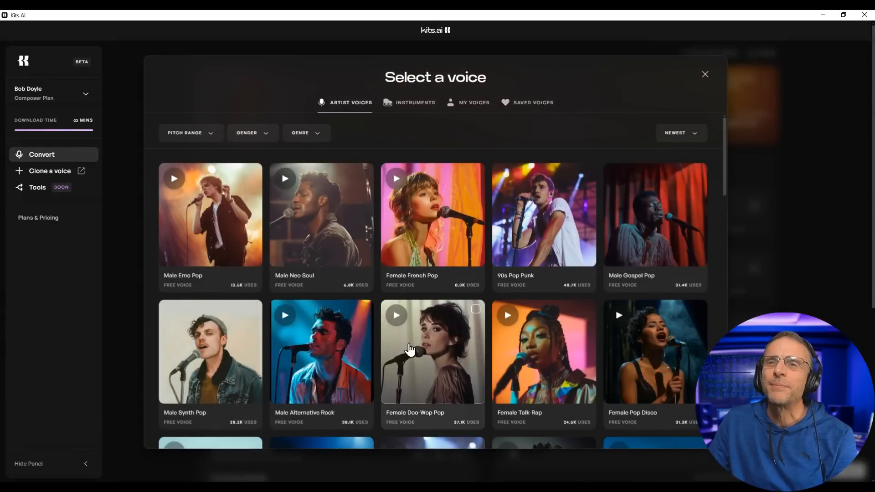
scroll(328, 361, down, 8)
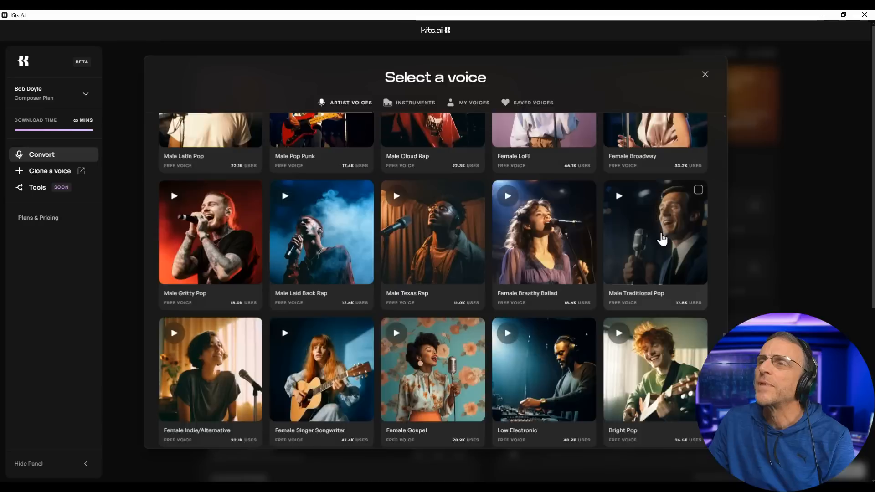
click(662, 238)
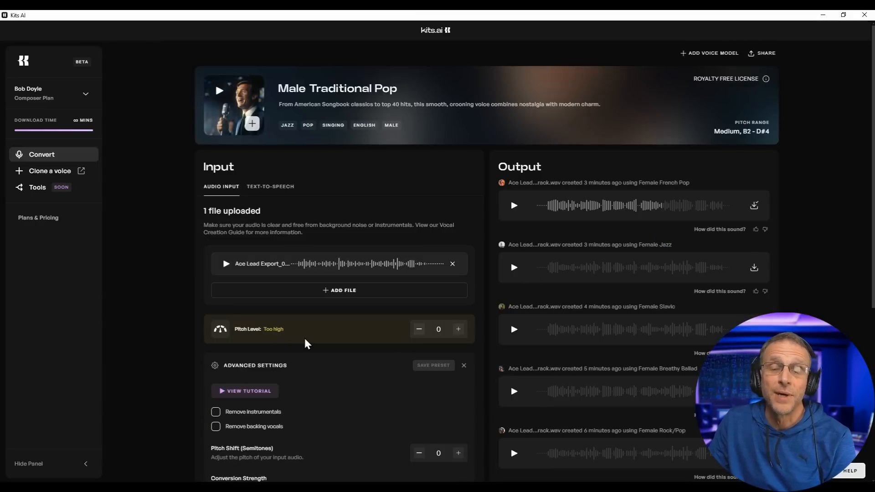
click(418, 329)
click(419, 329)
click(419, 329)
click(419, 329)
click(419, 329)
click(419, 329)
click(419, 329)
click(419, 329)
click(419, 329)
click(419, 329)
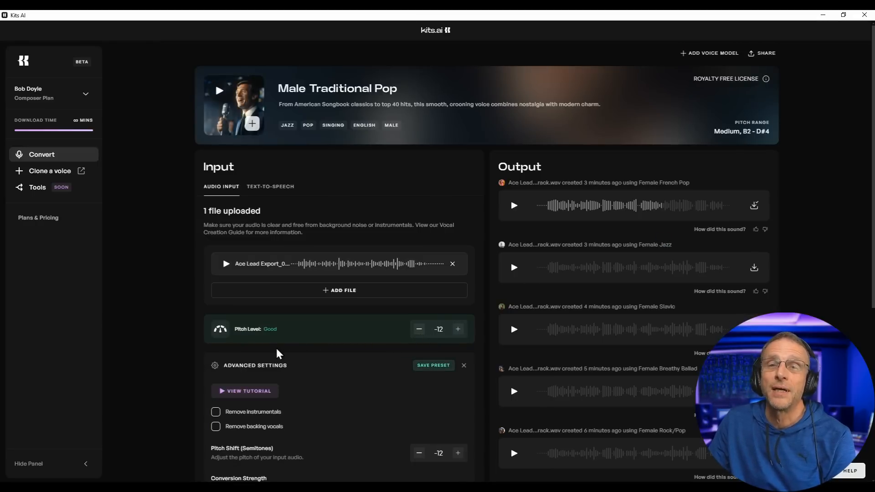
scroll(384, 335, down, 4)
scroll(461, 433, down, 2)
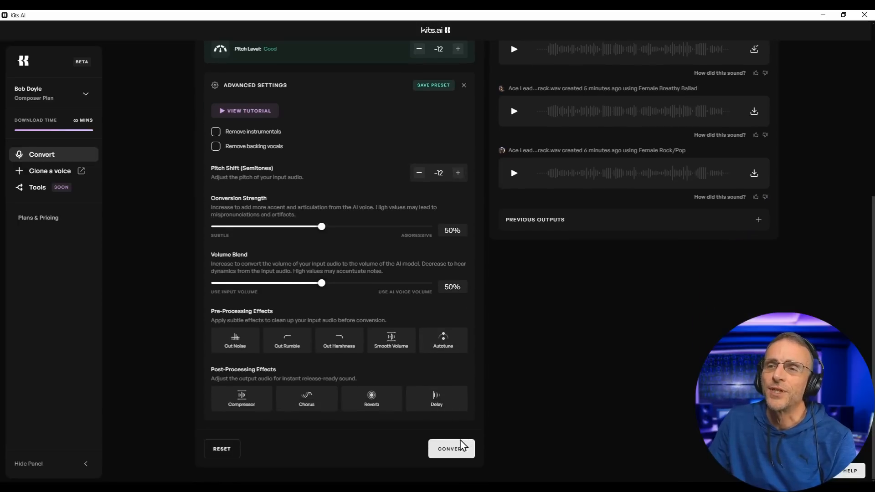
click(460, 446)
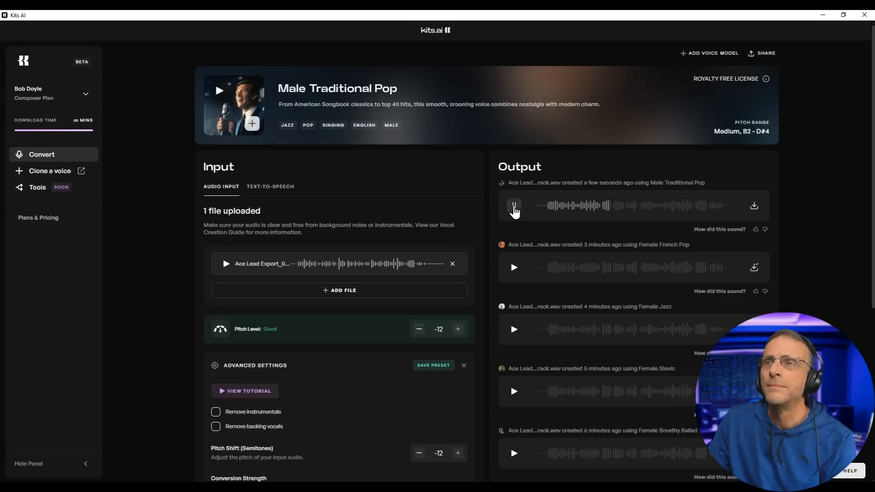
click(513, 207)
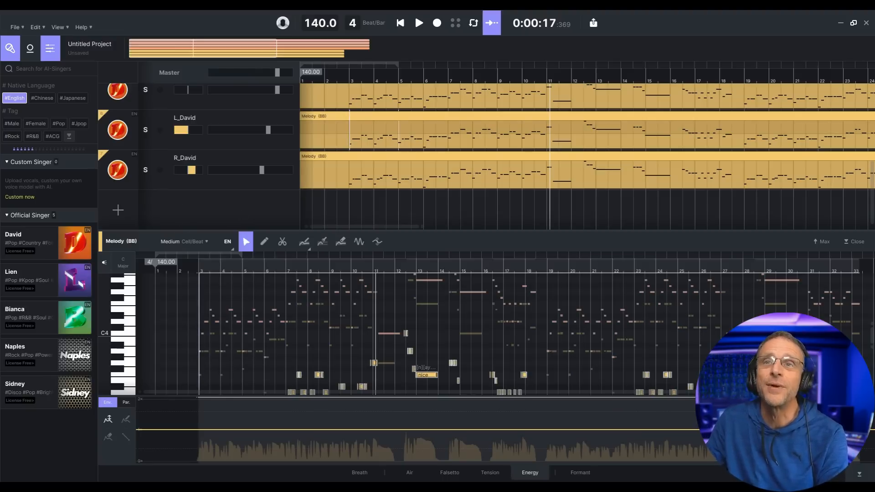
- Import the converted Kits WAV as a new audio track and raise its volume
drag(87, 219, 314, 222)
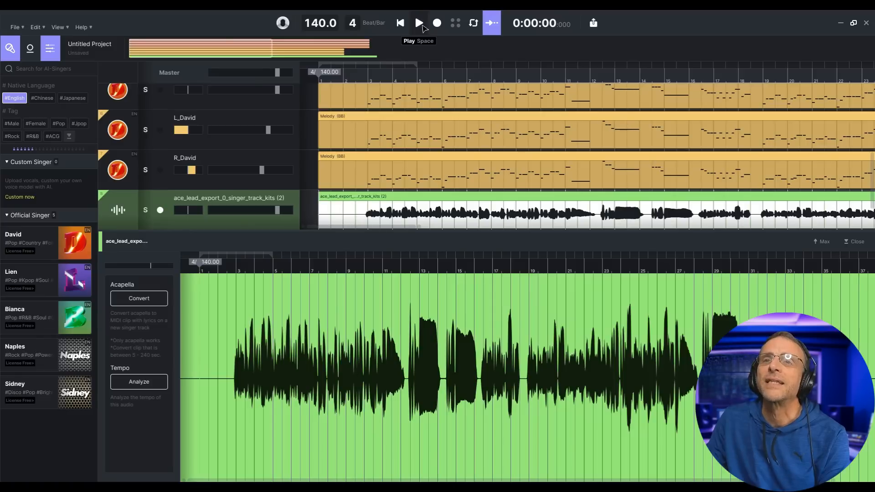
click(419, 23)
mouse_move(277, 210)
mouse_down()
mouse_move(286, 213)
mouse_move(276, 213)
mouse_up()
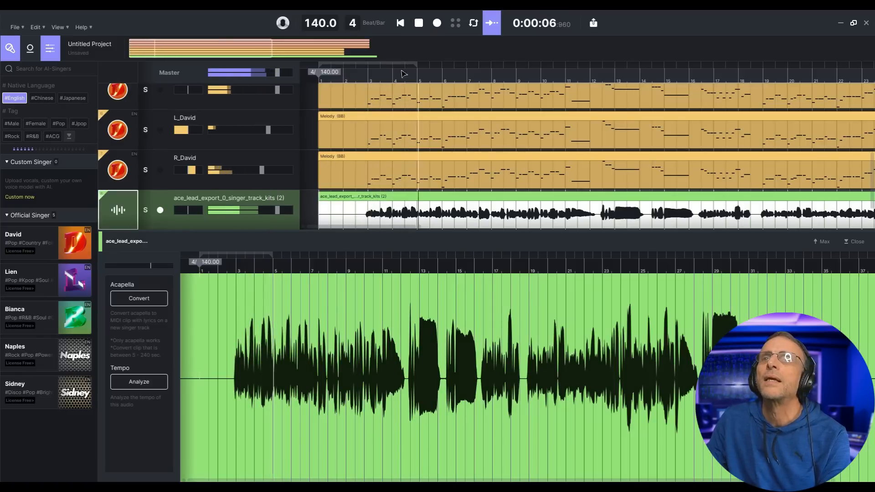
click(419, 23)
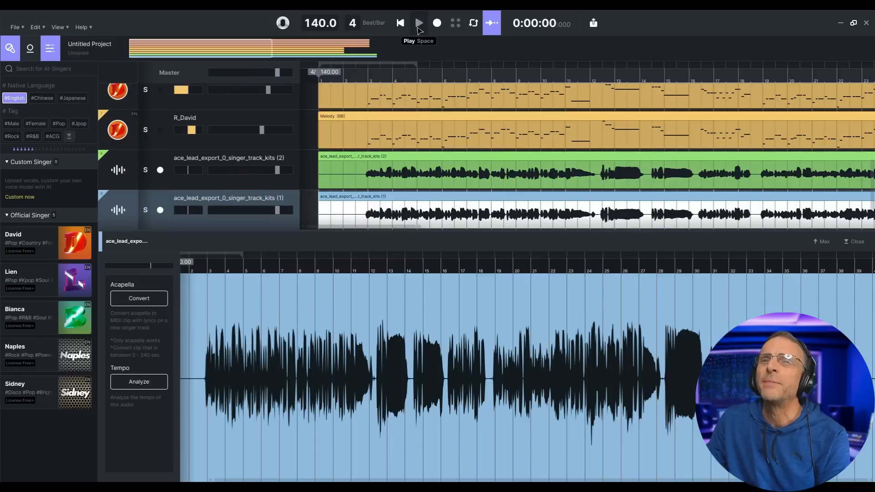
- Pan the green Kits track slightly left and the blue Kits track right
click(418, 25)
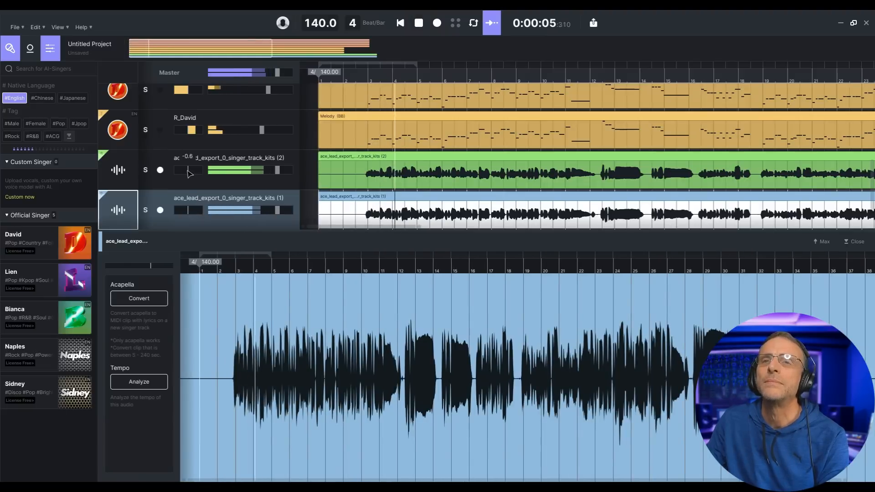
drag(188, 171, 184, 171)
drag(188, 211, 191, 211)
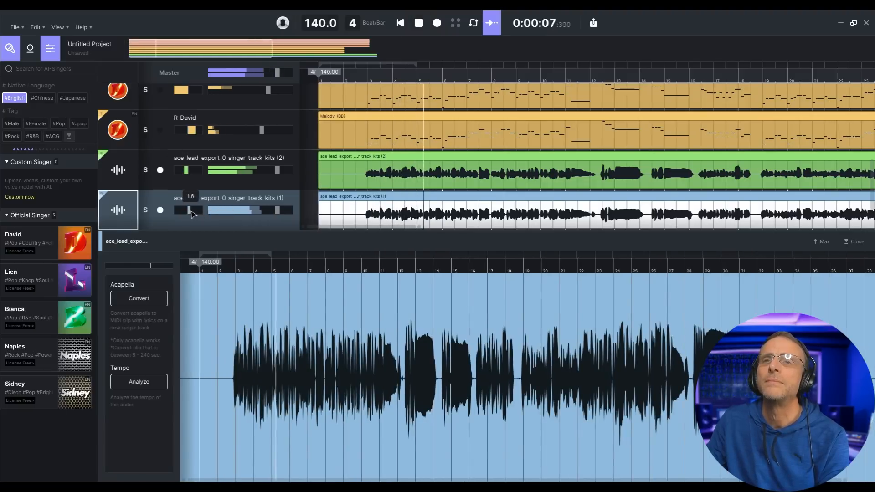
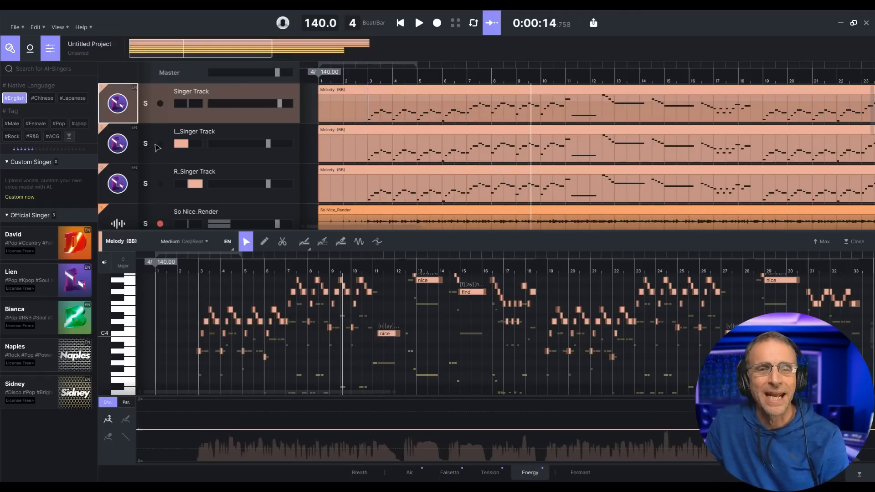
- Scroll through the vocal tracks to check David and L_David, then bring up the File menu
scroll(245, 126, down, 1)
scroll(245, 126, down, 6)
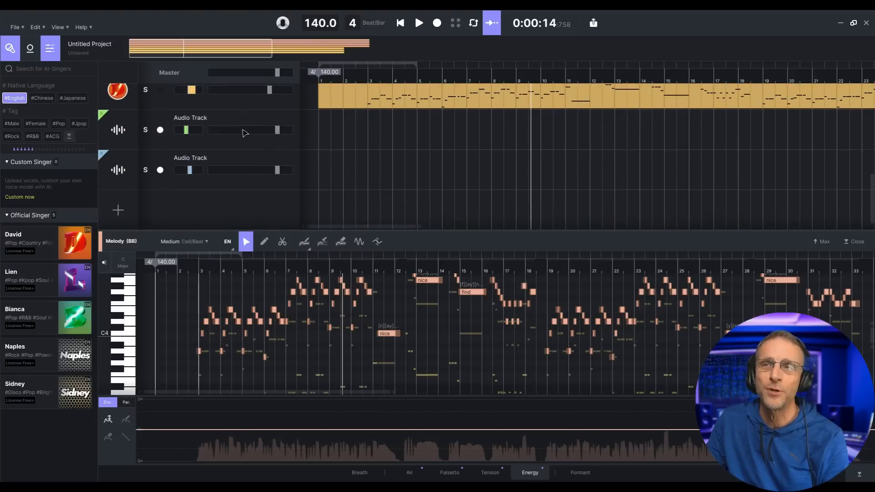
scroll(246, 130, up, 7)
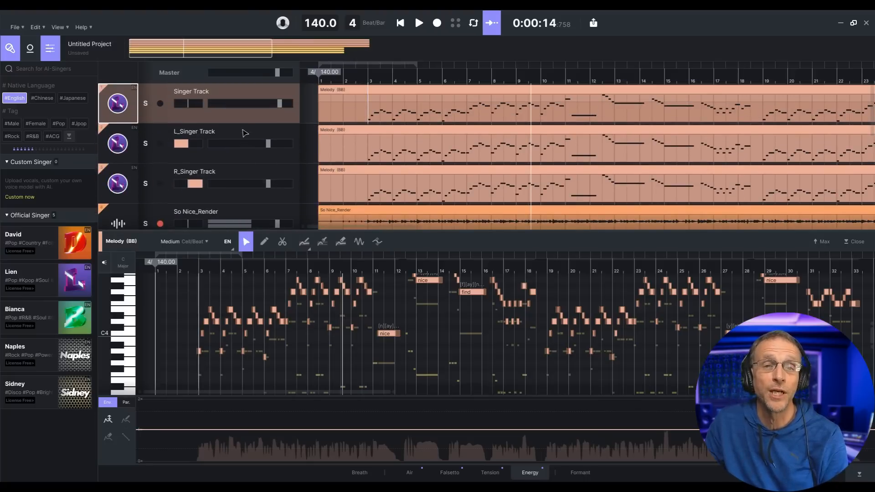
scroll(245, 133, down, 3)
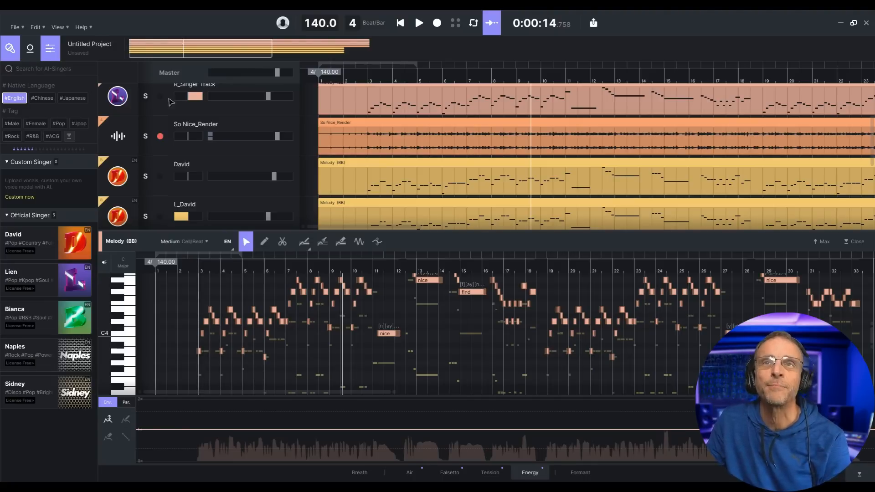
click(16, 27)
- Start an audio export with Rendered Track set to All Individual Tracks
click(58, 115)
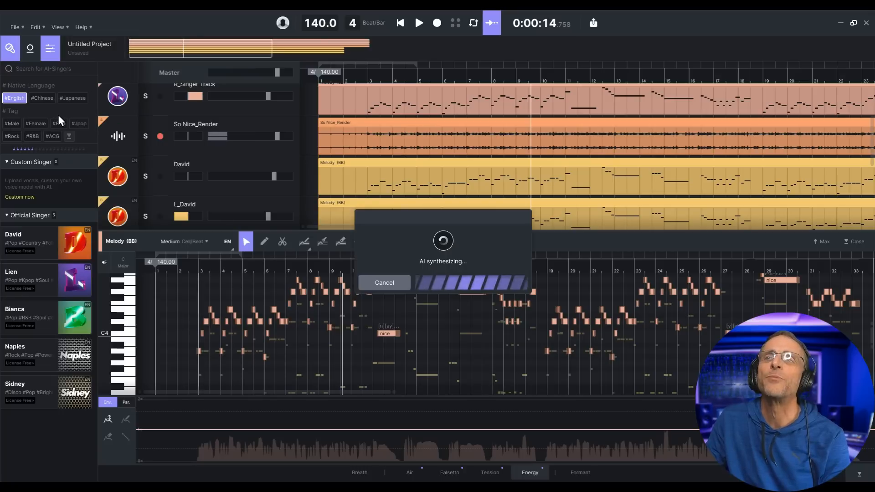
click(458, 177)
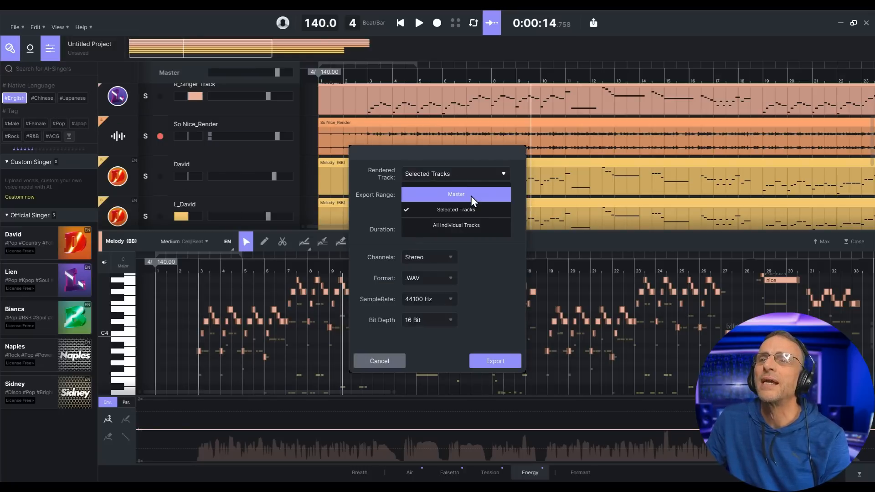
click(482, 227)
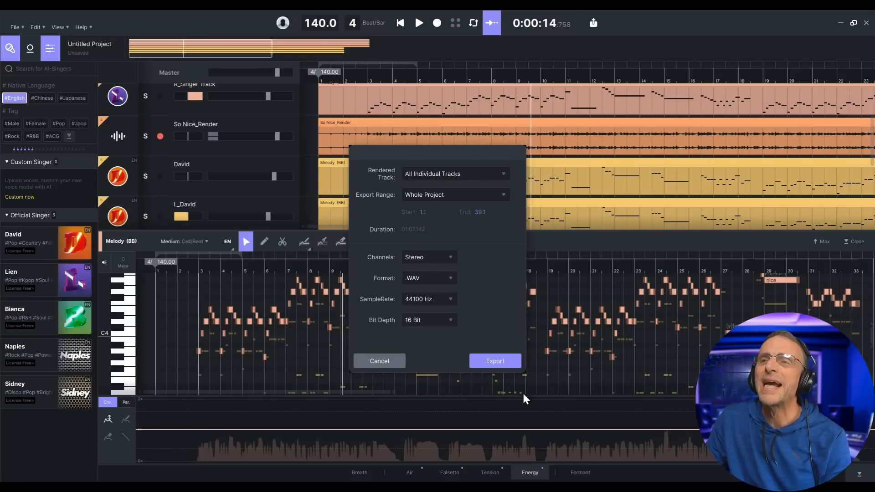
click(489, 363)
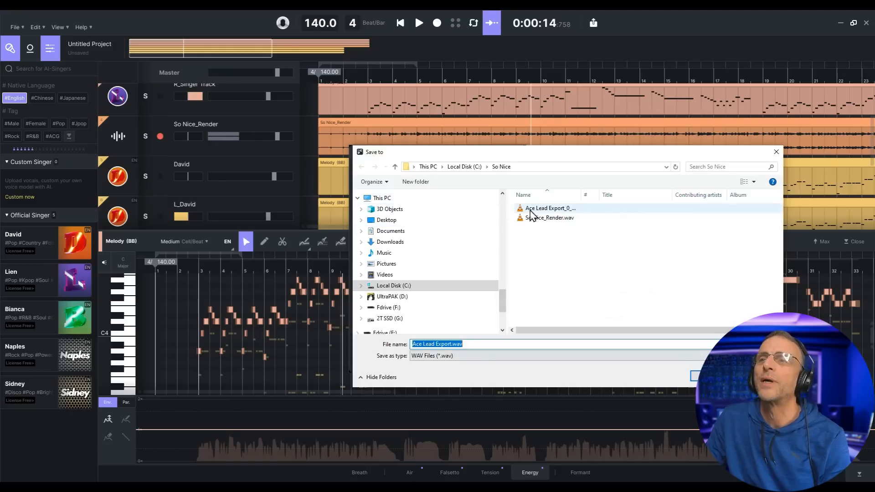
- Save the rendered WAVs into a new folder named 'All Tracks'
click(429, 185)
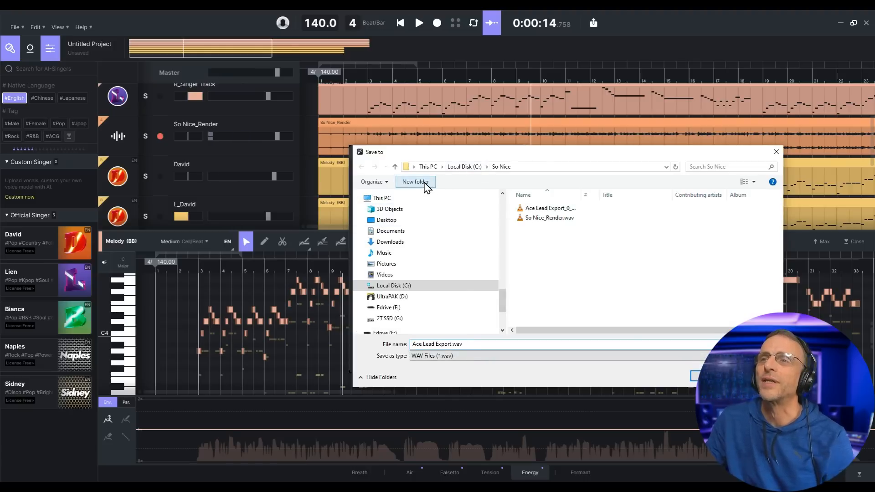
text(All)
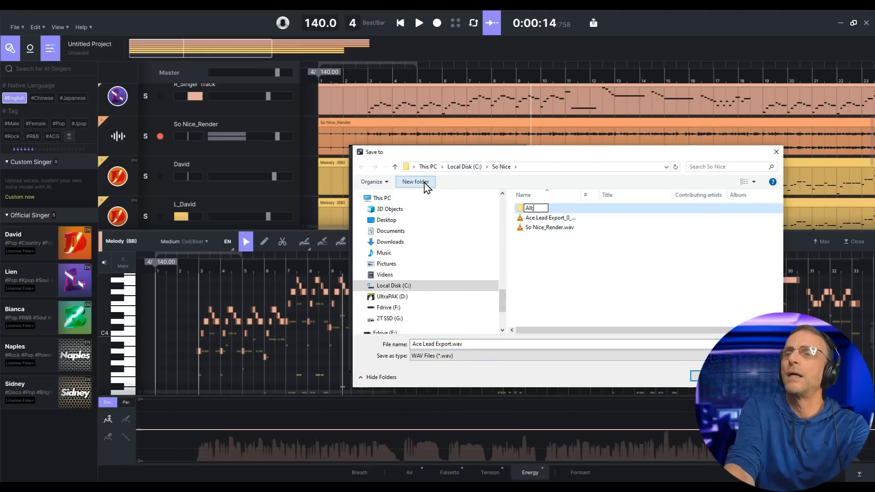
text( Tracks)
key(Return)
key(Return)
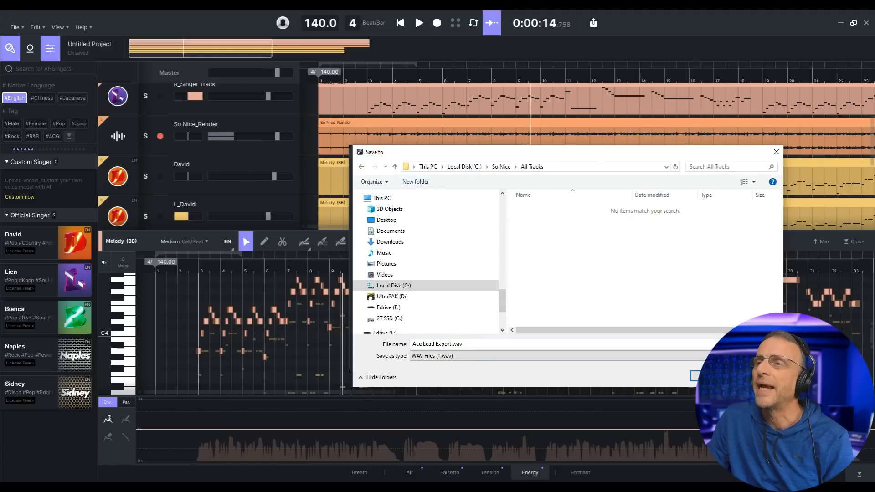
key(Return)
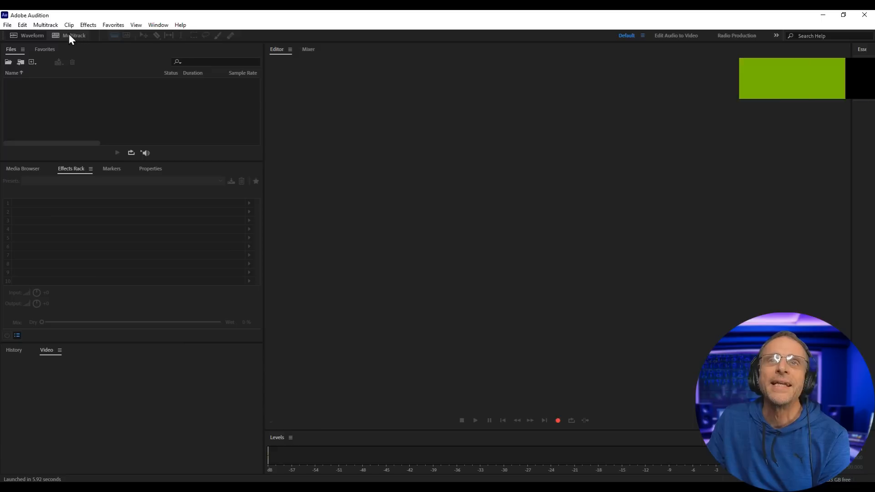
- Create a multitrack session named 'So Nice Demo' stored in a folder on Local Disk (C:)
click(68, 35)
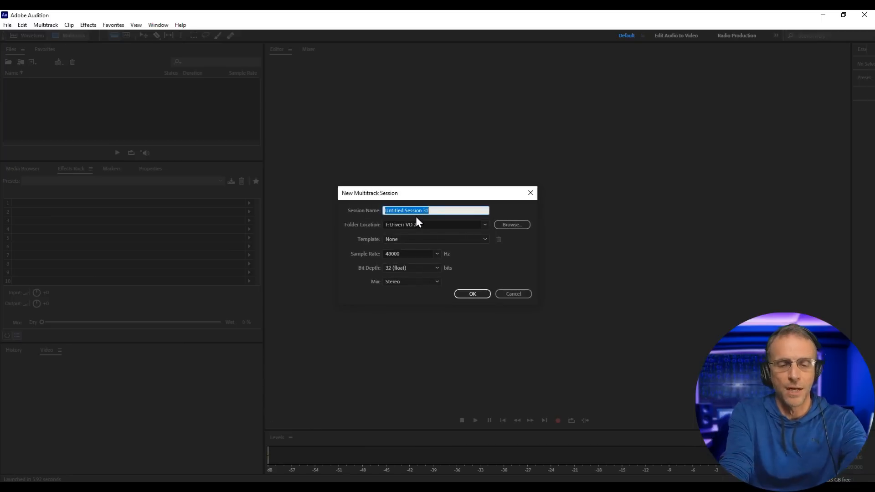
text(So Nice Demo)
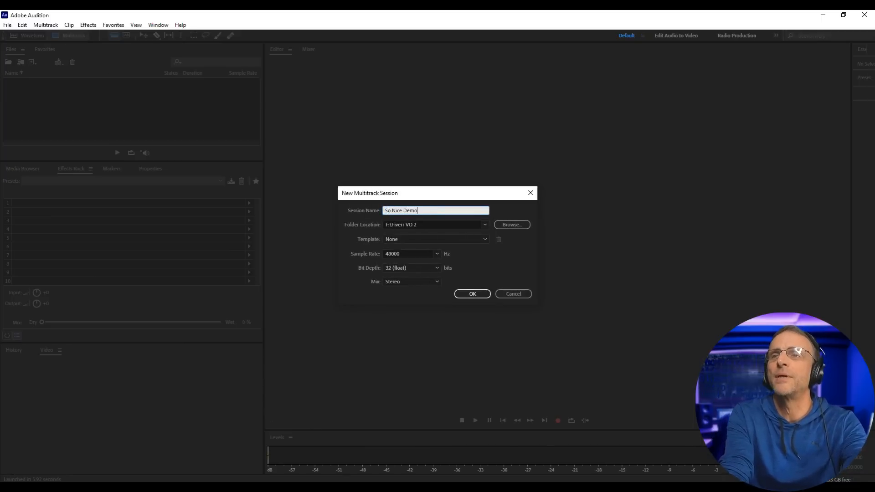
click(512, 224)
click(52, 195)
scroll(187, 195, down, 3)
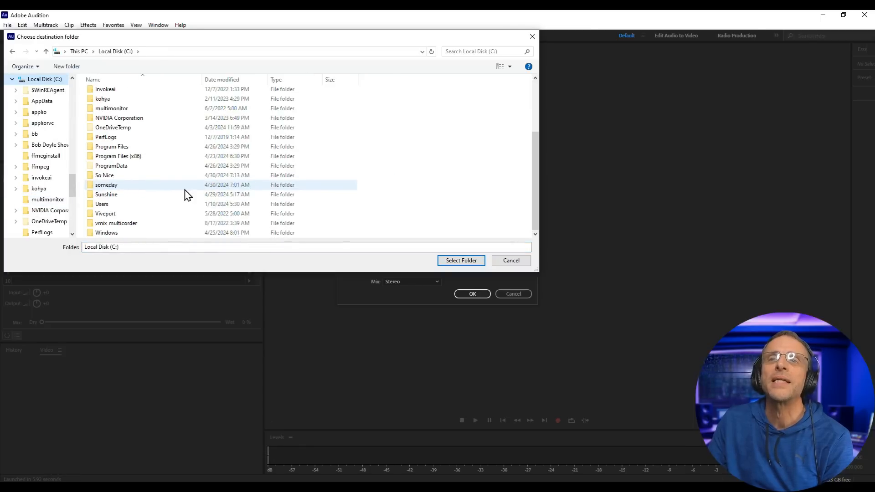
click(472, 294)
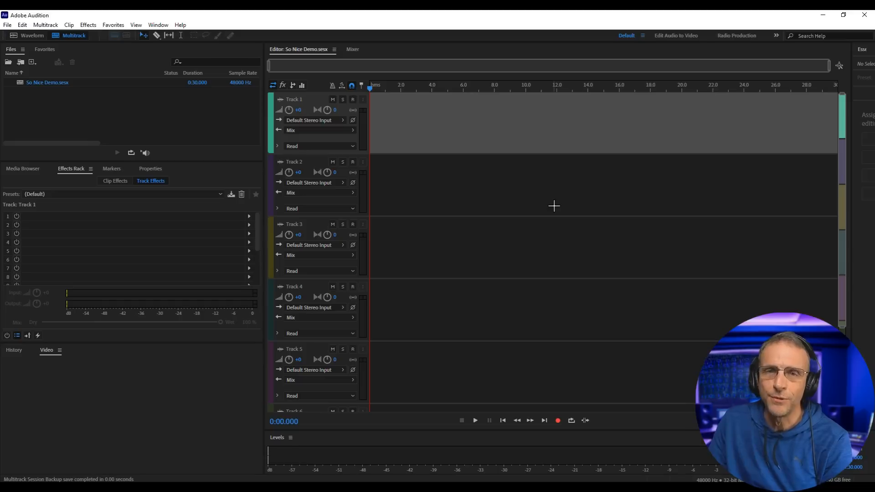
- Drop the lead and L_Singer exports from All Tracks onto Tracks 1 and 2, audition them, and switch to Band-in-a-Box
double_click(641, 201)
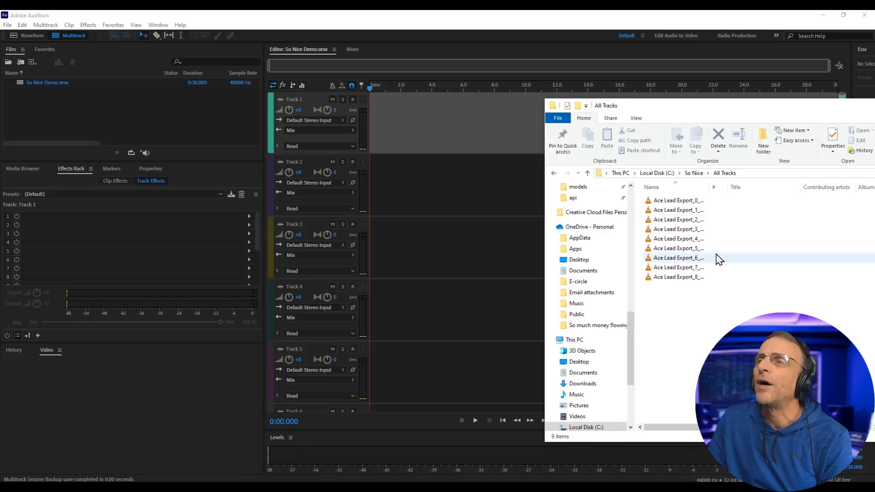
double_click(709, 189)
drag(670, 201, 342, 121)
drag(657, 211, 367, 178)
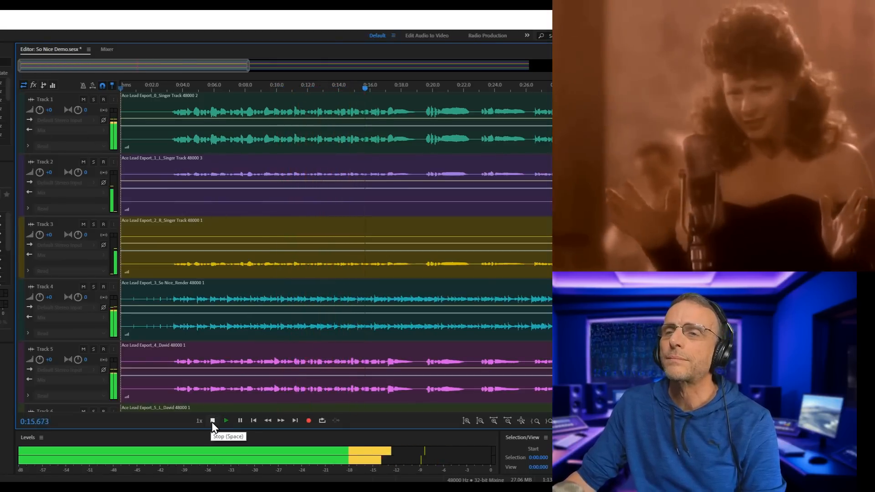
click(213, 420)
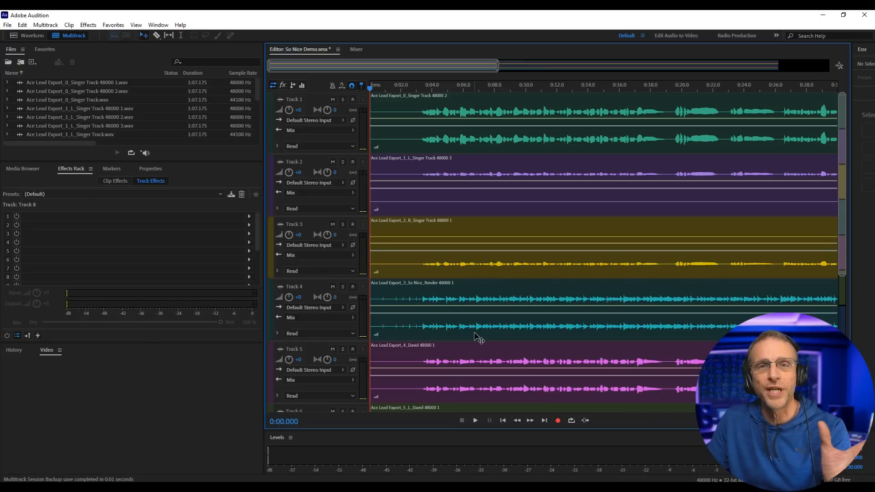
click(644, 487)
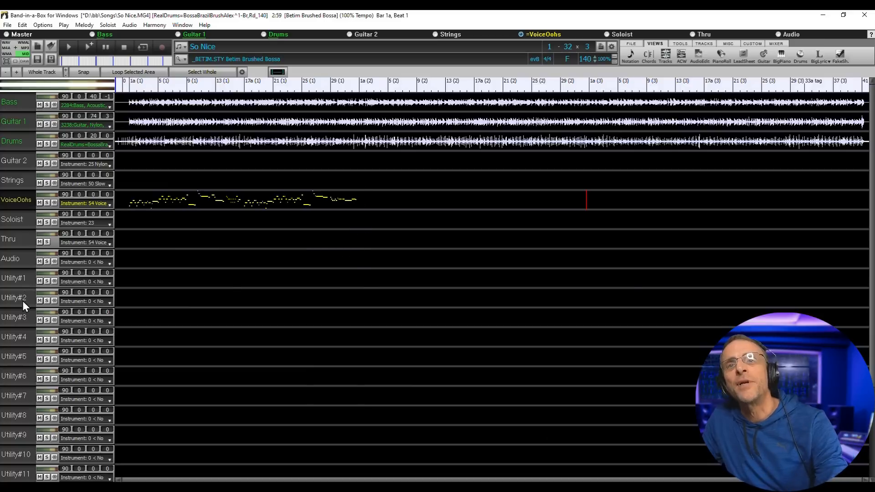
- Mark a region on the Audio track and open the RealTracks MultiPicker from the TRACKS options
click(21, 286)
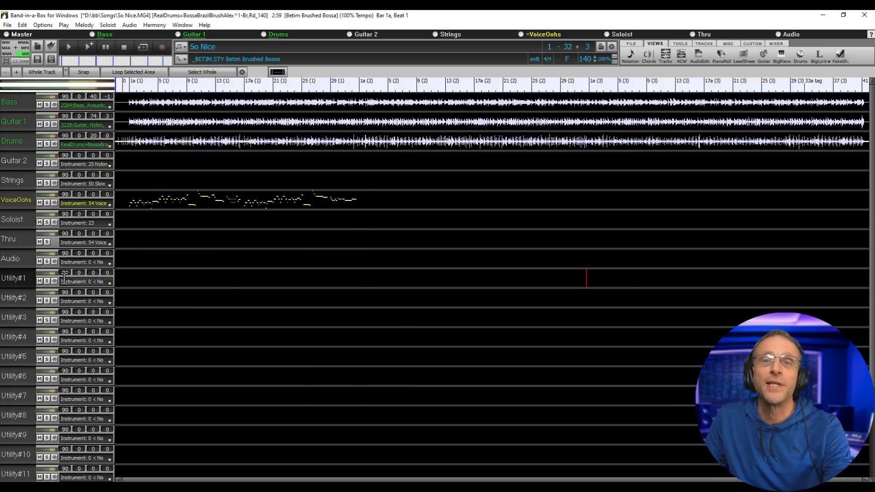
drag(353, 259, 381, 259)
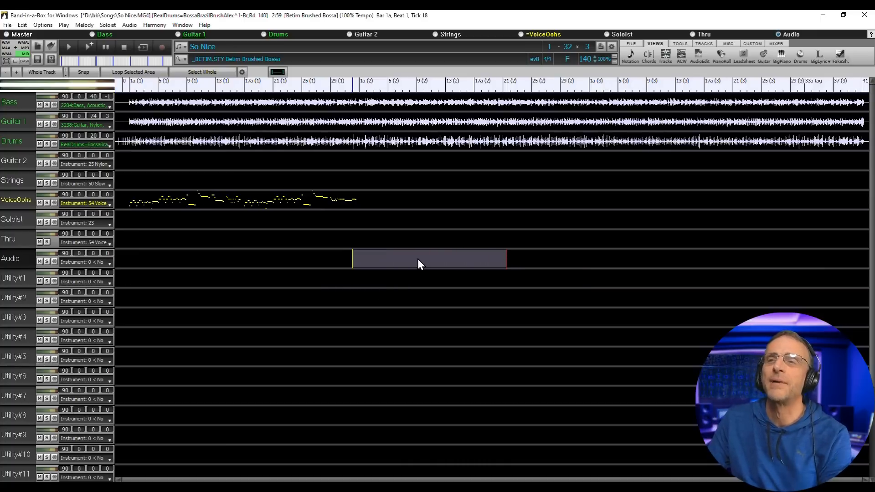
click(704, 43)
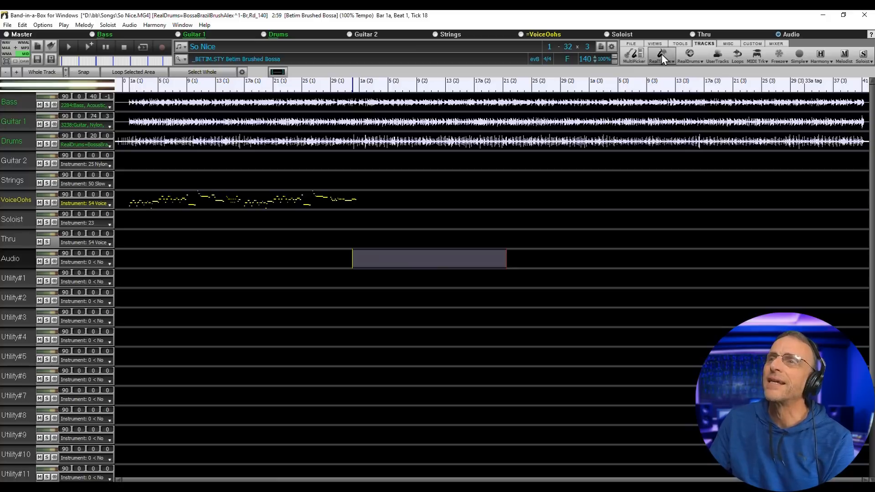
click(631, 56)
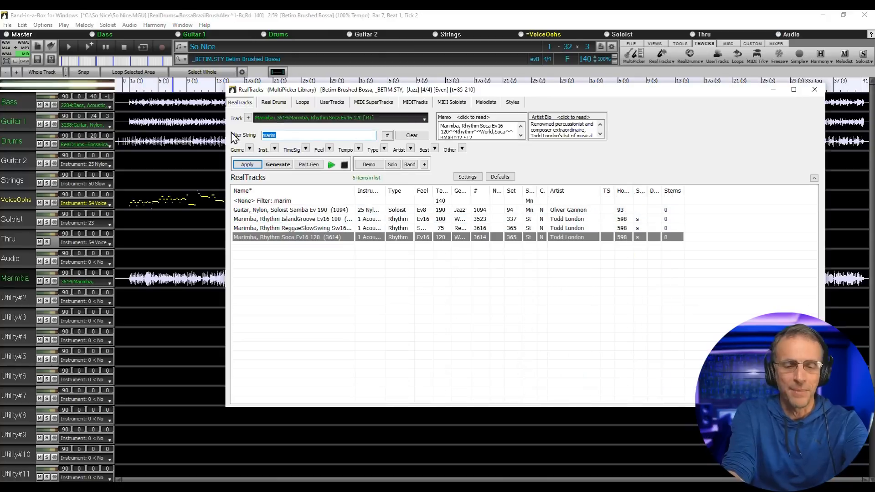
- Generate the Flute, Soloist Bossa Ev 140 RealTrack found by searching 'flut'
text(flut)
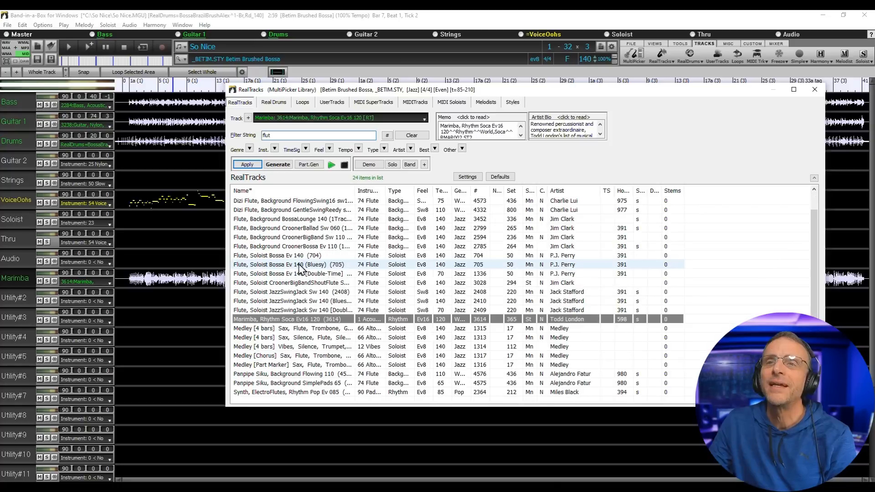
double_click(277, 257)
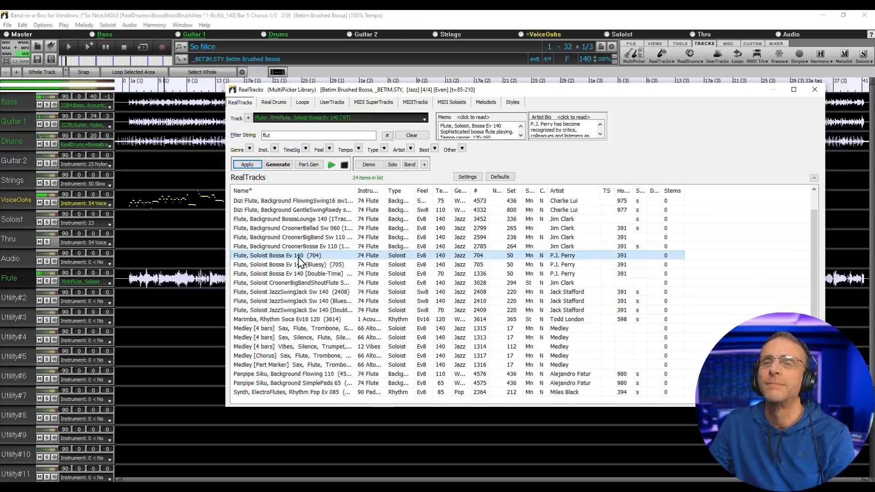
click(345, 165)
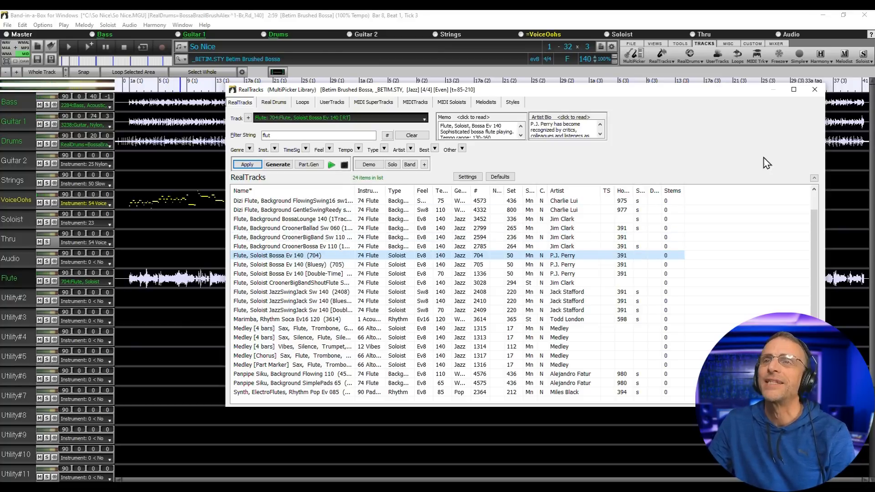
click(814, 90)
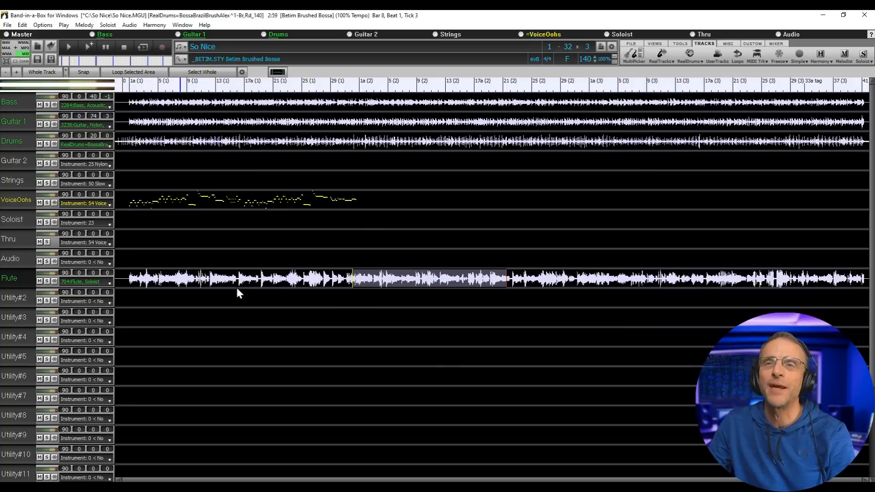
- Regenerate the flute only for bars 31–60 and drag the track out as an audio file
click(143, 283)
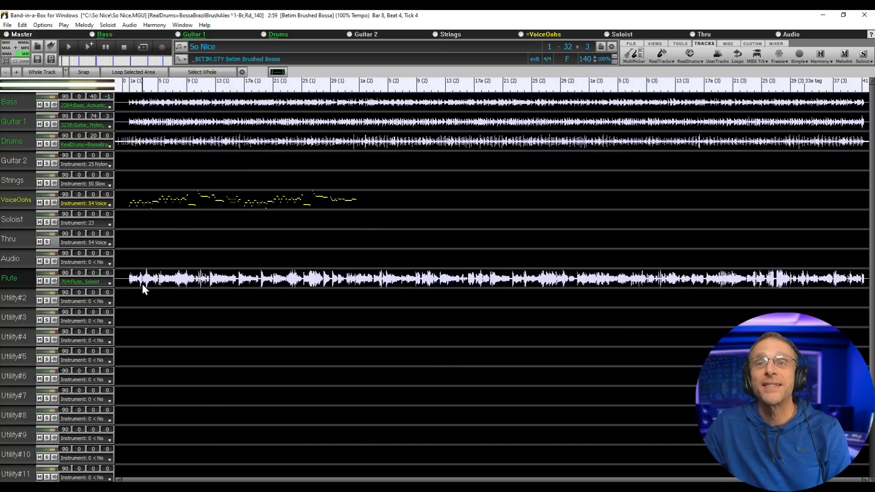
double_click(18, 275)
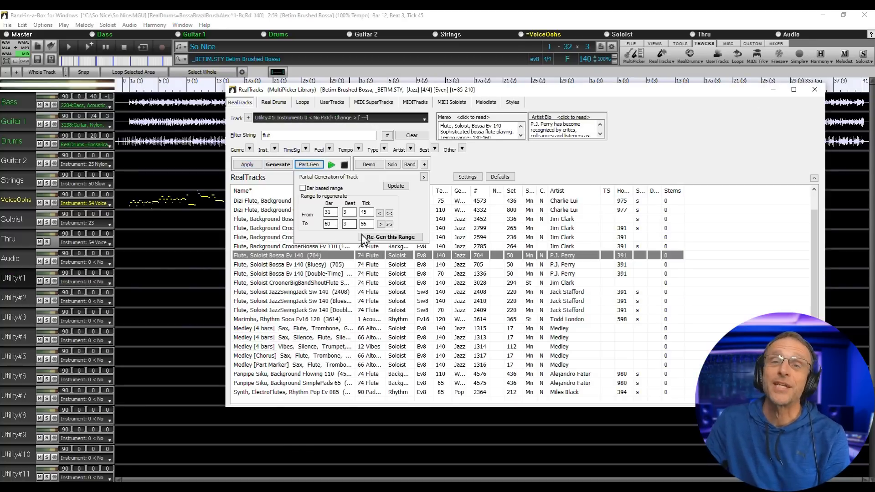
click(390, 237)
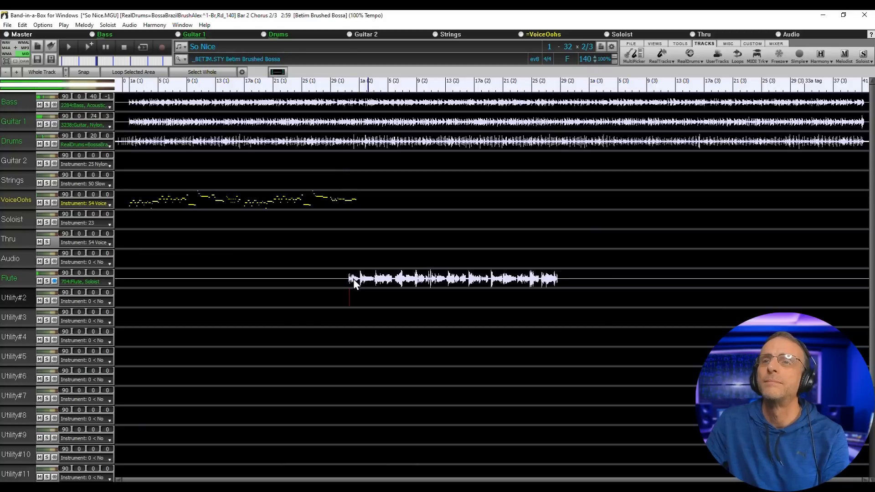
click(124, 47)
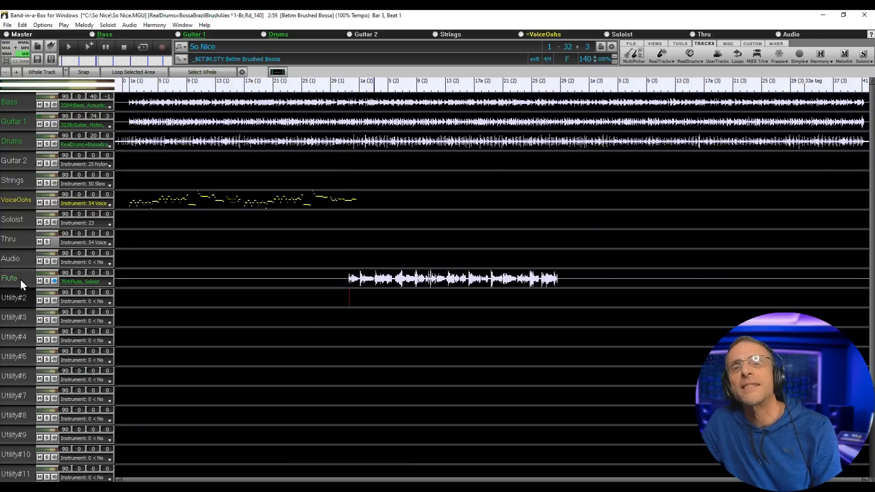
drag(15, 276, 15, 46)
- Copy the flute WAV into the song folder and drop it into ACE Studio as a singer track
click(72, 152)
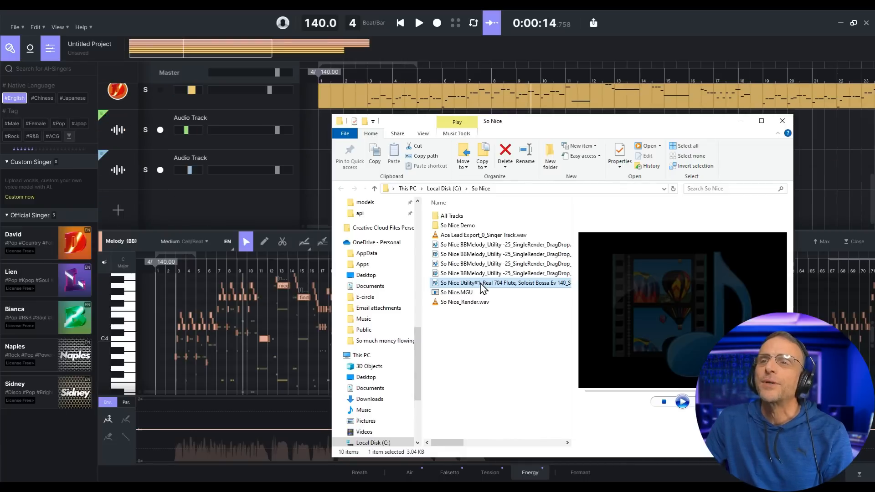
drag(483, 287, 313, 195)
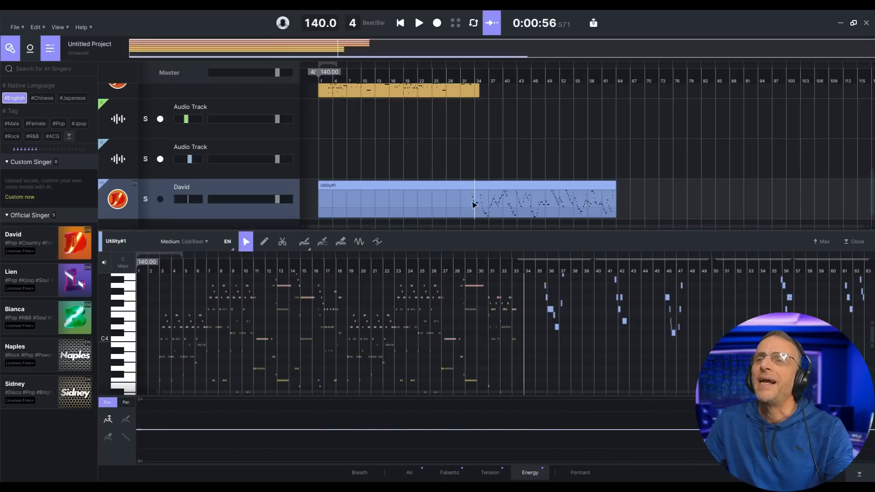
click(468, 205)
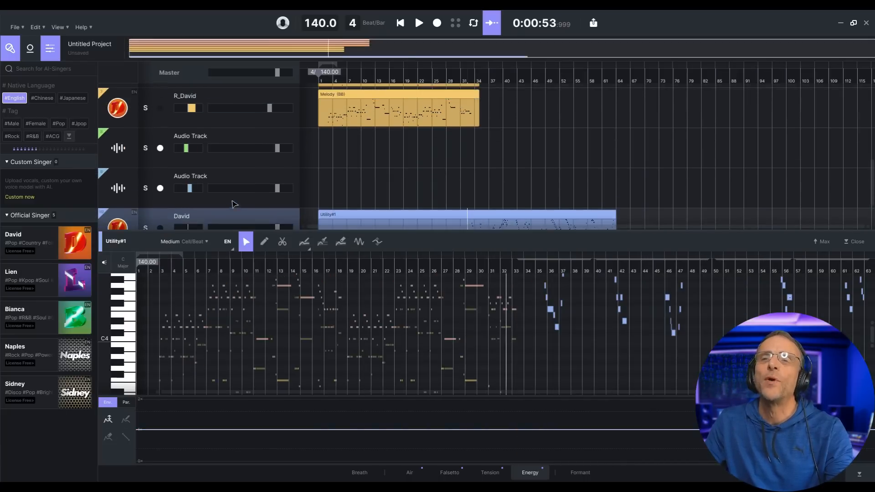
scroll(264, 211, down, 2)
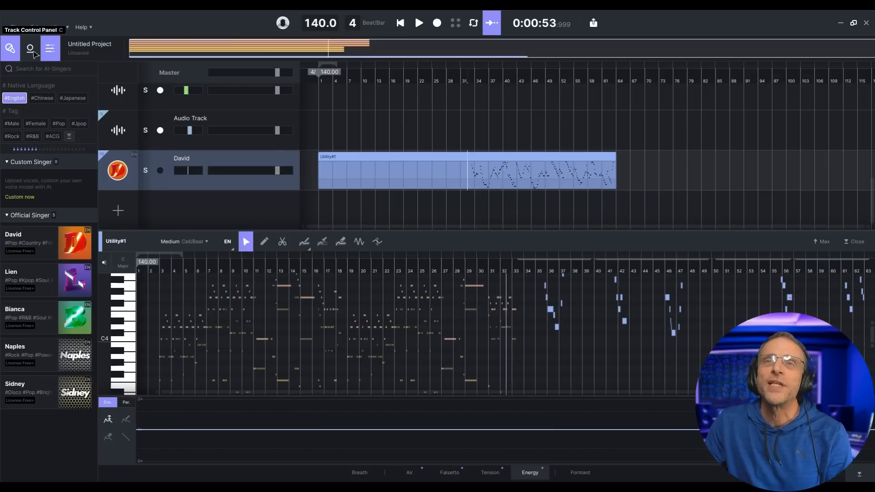
- Add Tang Qingyue to the new track's voice blend in the Track Control Panel
click(31, 51)
click(32, 53)
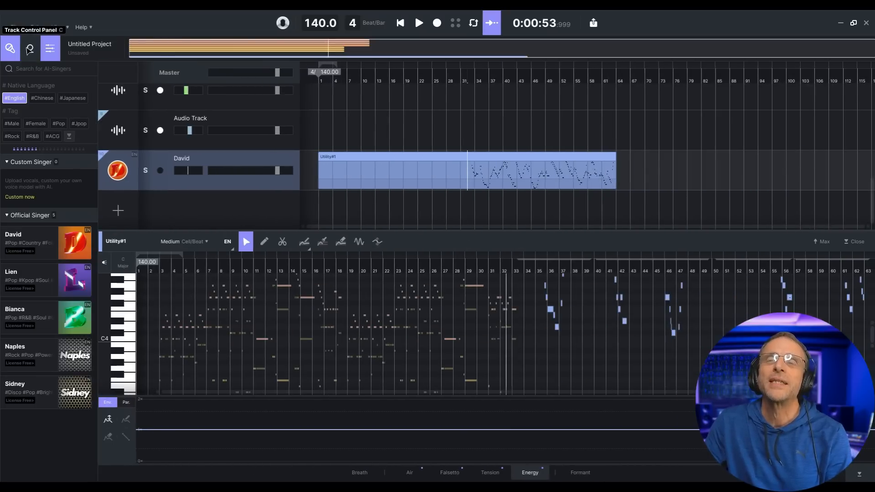
click(30, 51)
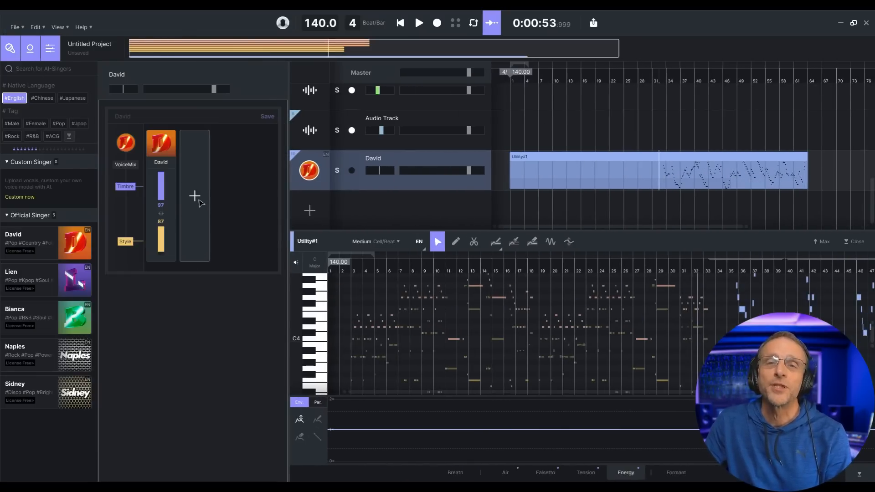
click(198, 202)
scroll(277, 225, down, 6)
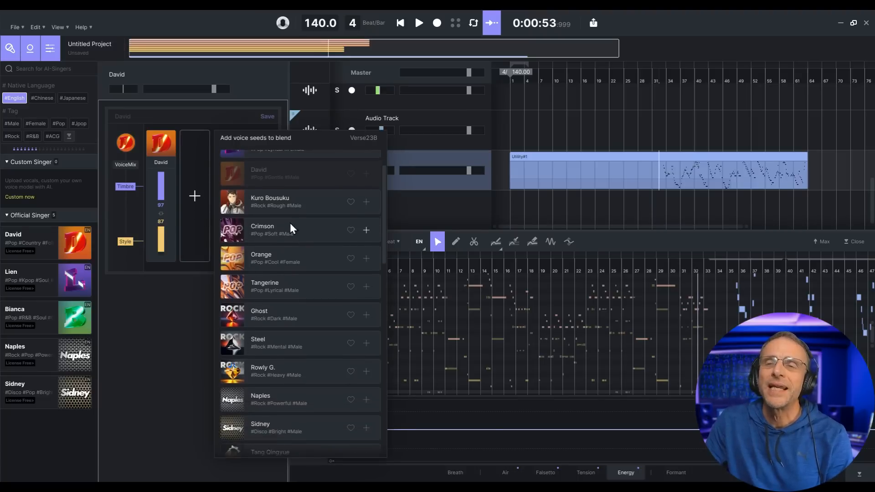
scroll(288, 276, down, 1)
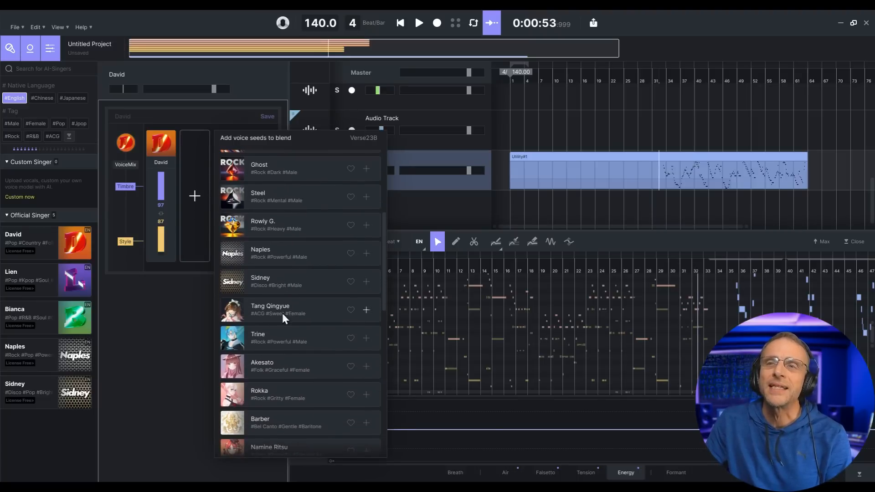
click(270, 315)
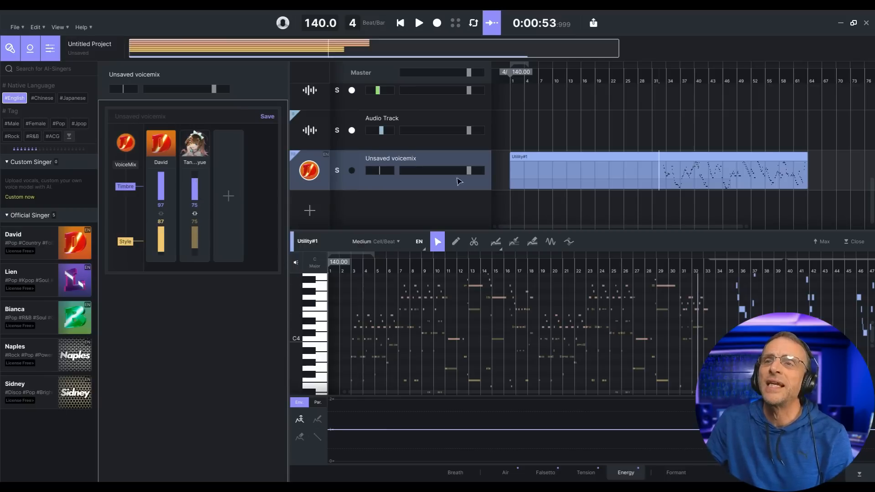
- Play back the blended voice singing the flute line
click(419, 29)
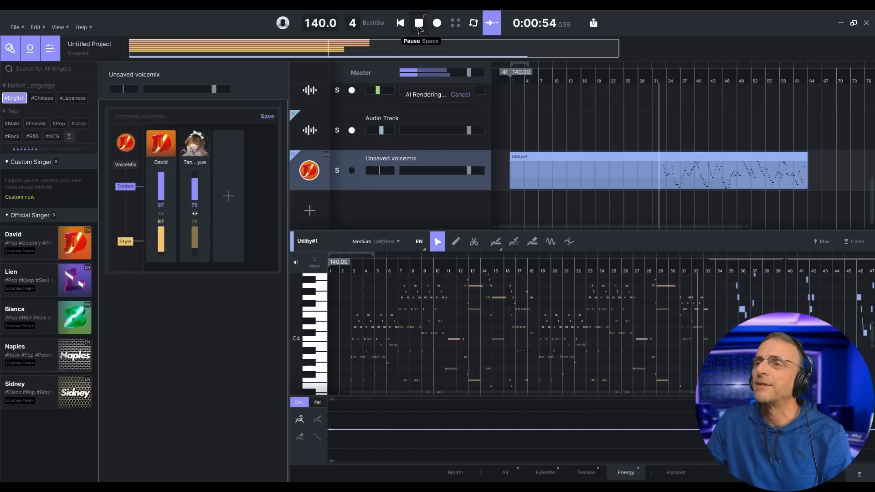
scroll(546, 342, down, 7)
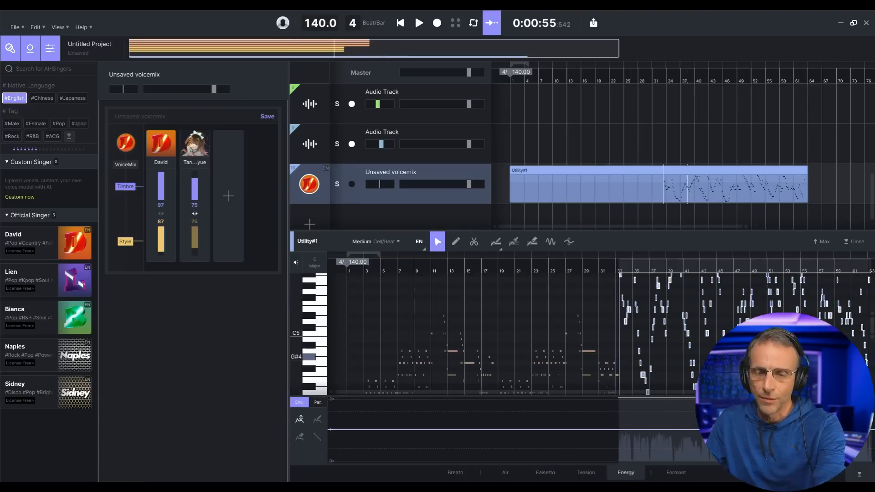
click(419, 27)
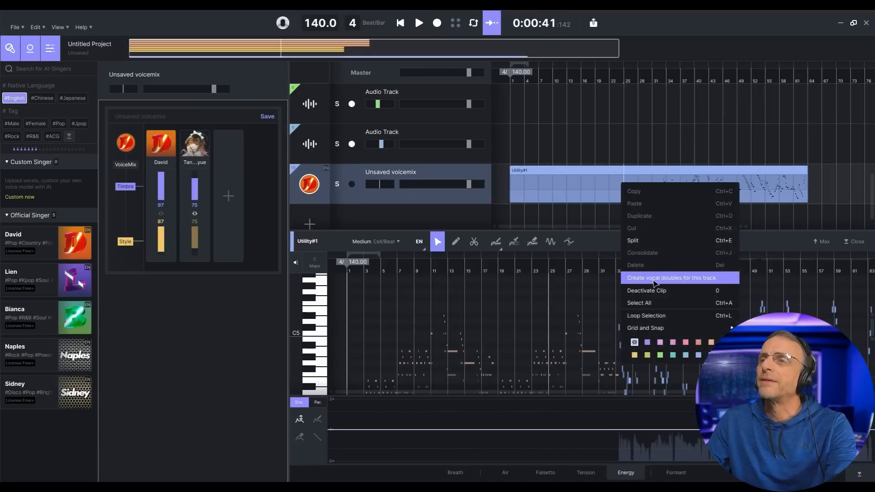
- Create vocal doubles for the voicemix track and assign Naples to the second double
click(656, 277)
click(493, 318)
right_click(360, 121)
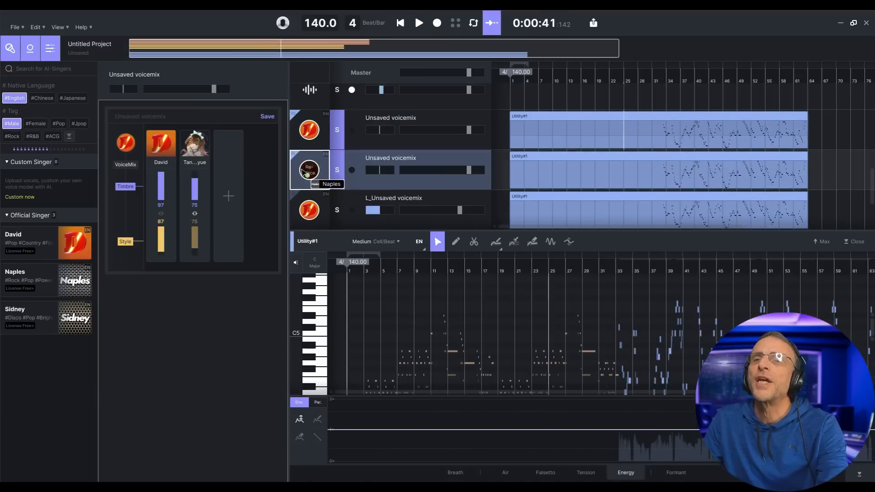
drag(303, 171, 309, 170)
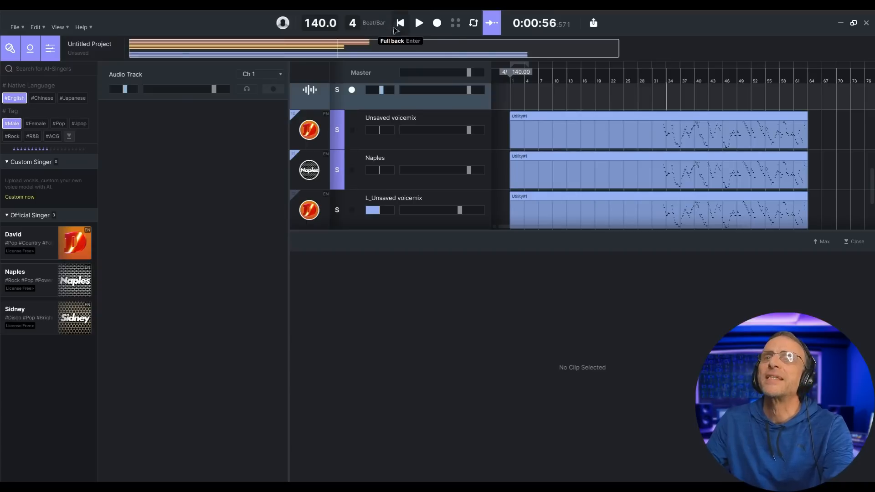
- Listen to the voicemix with its vocal doubles
click(419, 23)
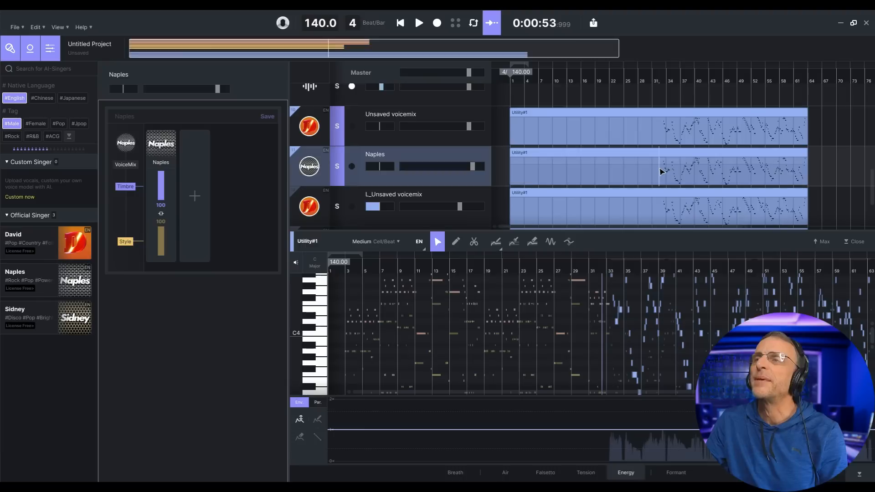
key(space)
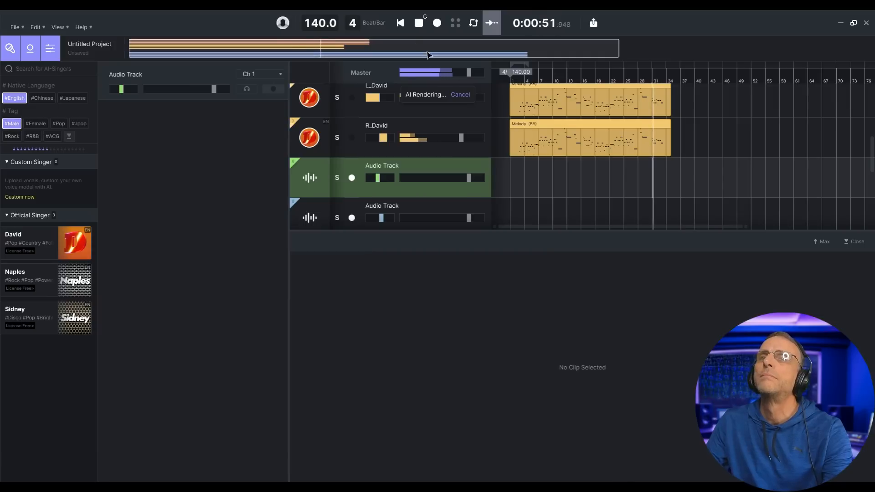
scroll(626, 183, down, 2)
scroll(625, 184, down, 1)
scroll(625, 184, up, 2)
scroll(625, 184, down, 1)
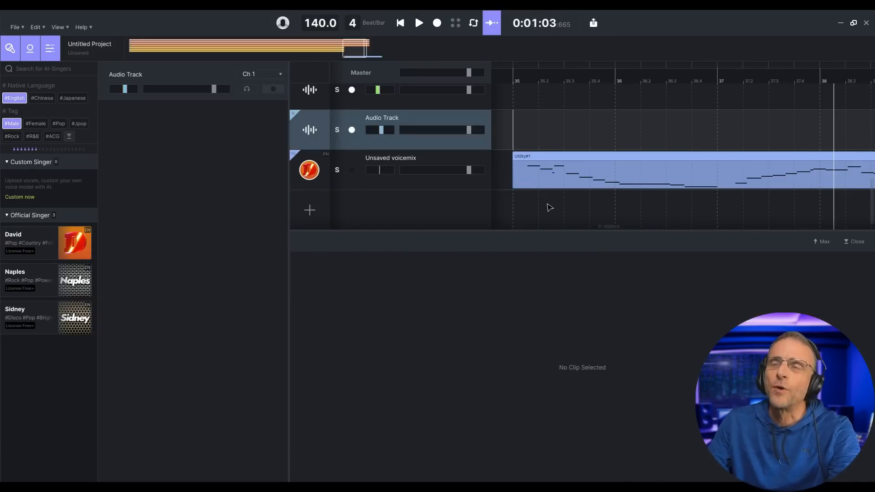
- Replace the voicemix notes' lyrics with scat syllables such as 'wobby dooby'
scroll(549, 205, down, 3)
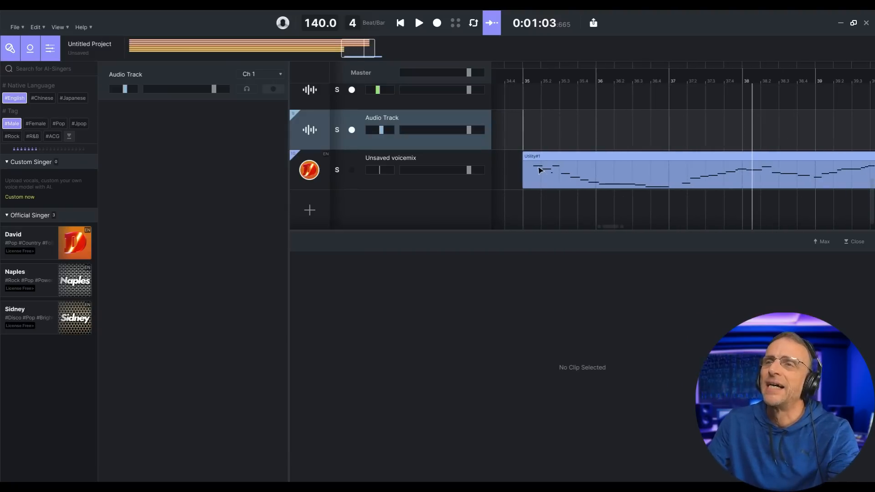
double_click(539, 170)
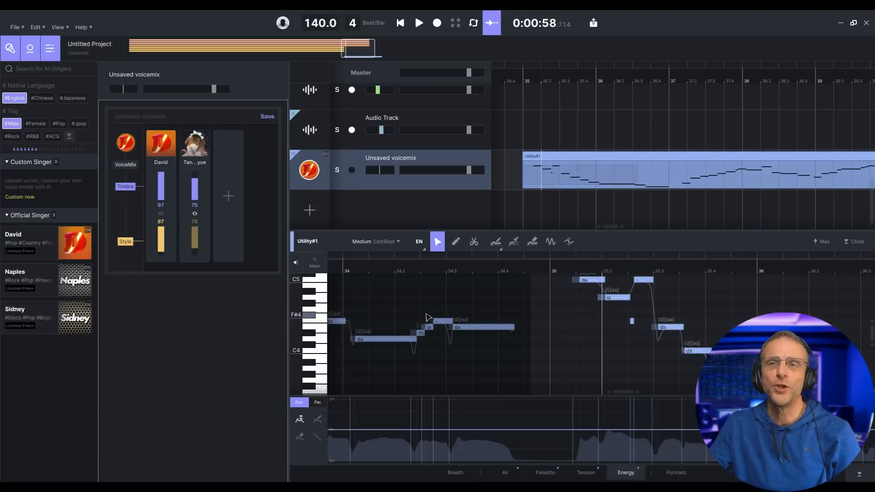
click(334, 322)
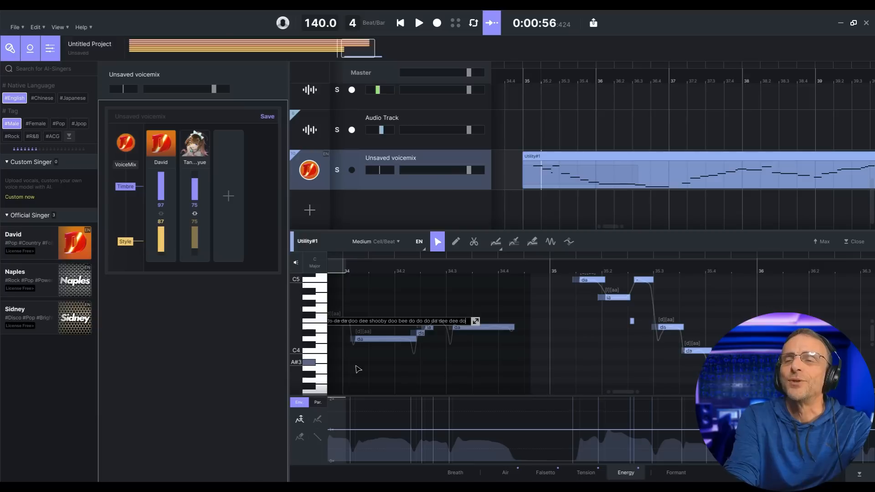
text(wobby dooby dee)
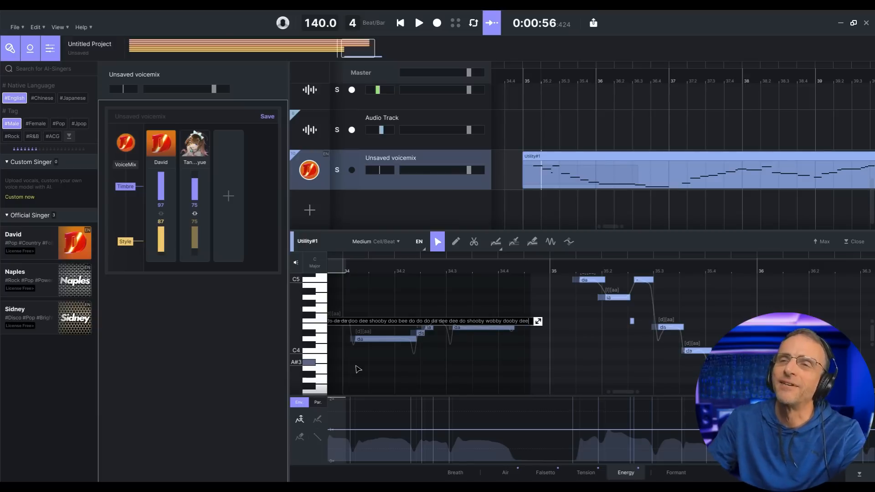
key(Return)
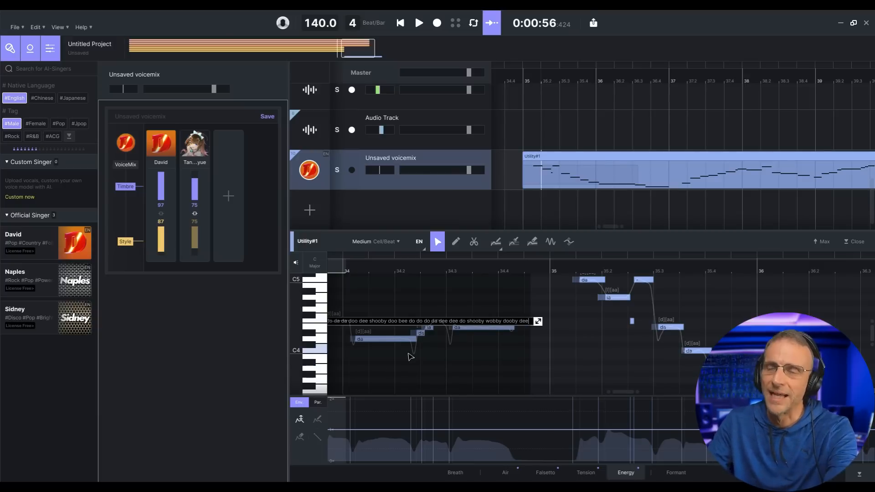
- Play back the vocal with its new scat lyrics and reopen the voicemix notes
scroll(628, 312, up, 3)
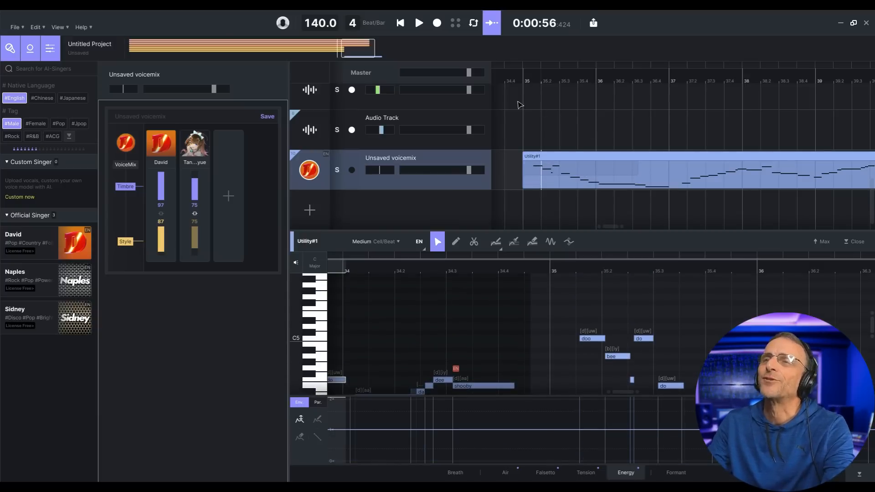
click(517, 103)
click(420, 25)
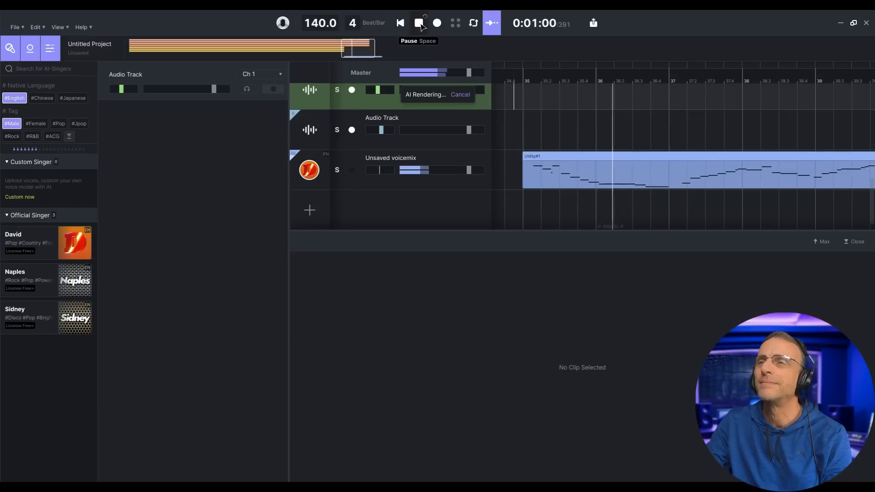
click(419, 23)
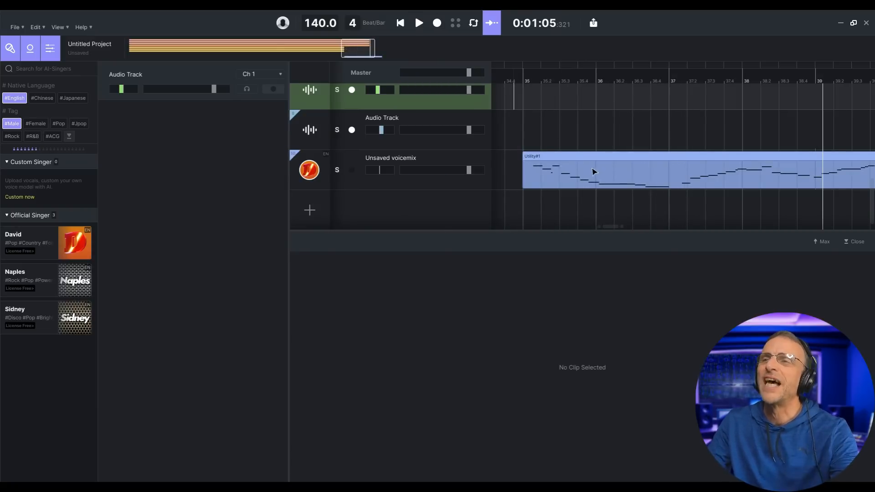
click(593, 181)
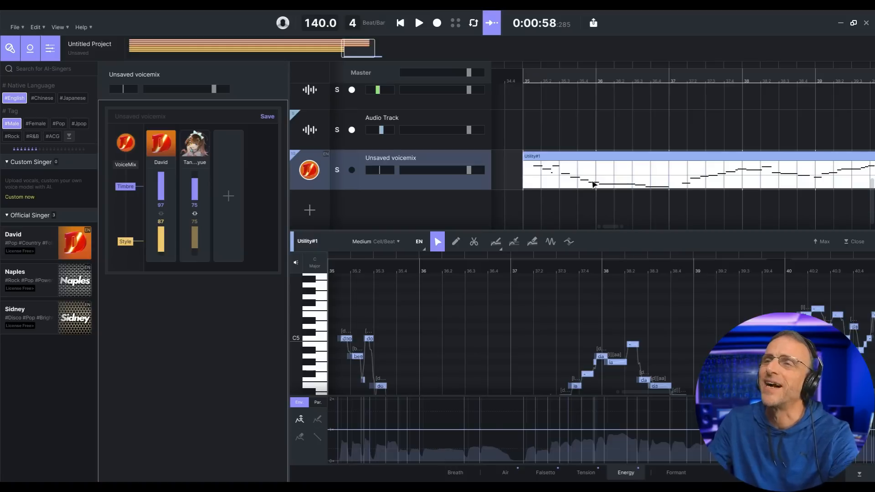
- Create left and right vocal doubles of the clip, make Sidney their singer, and audition them
right_click(594, 184)
click(639, 278)
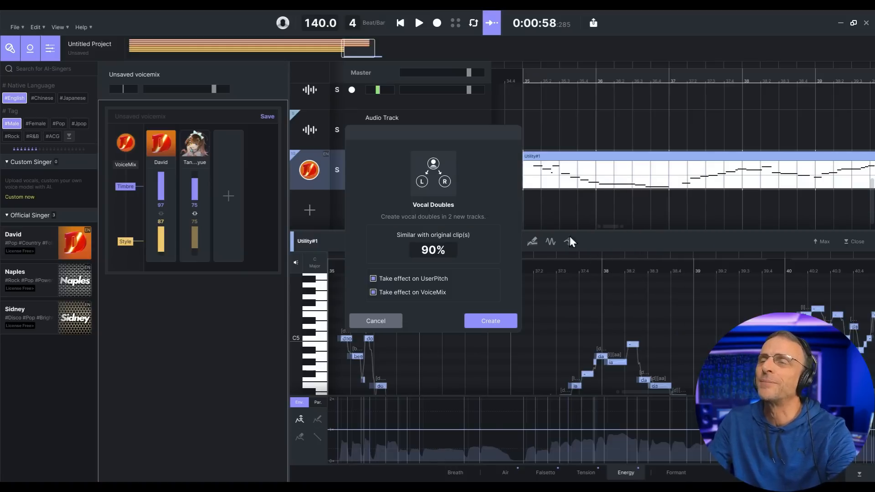
click(501, 320)
scroll(512, 212, down, 1)
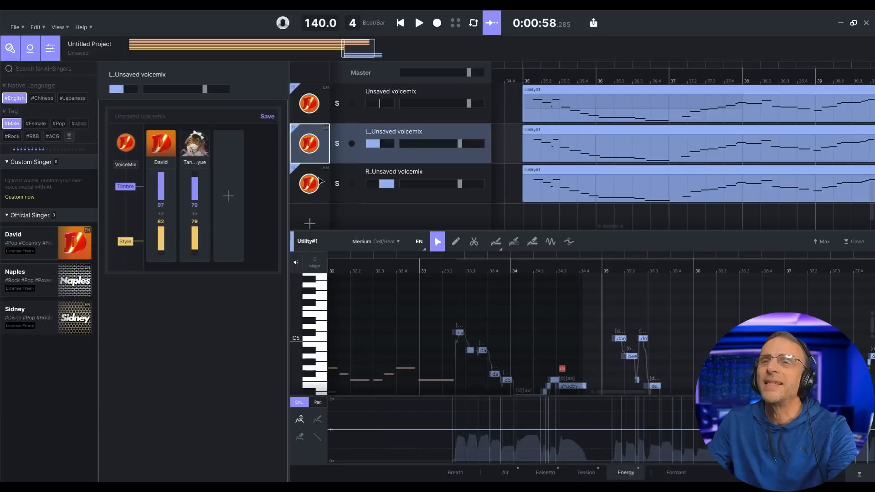
shift+click(316, 190)
click(335, 224)
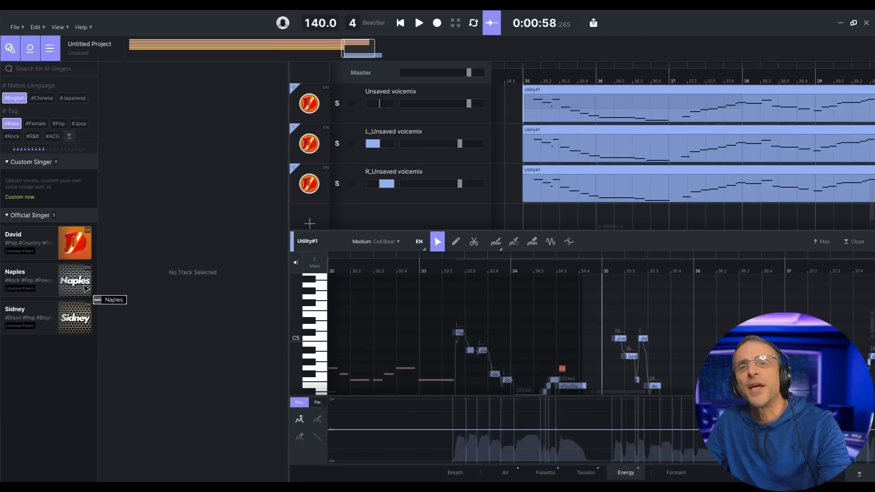
drag(79, 330, 309, 145)
click(419, 22)
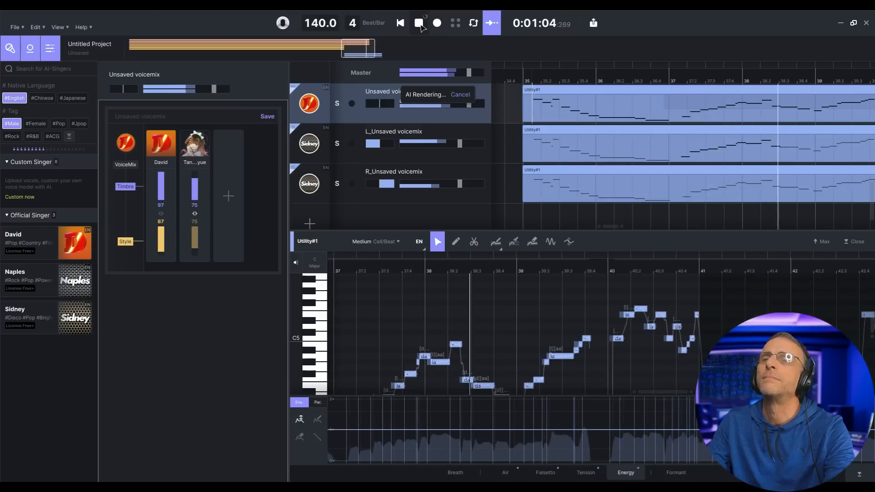
click(421, 28)
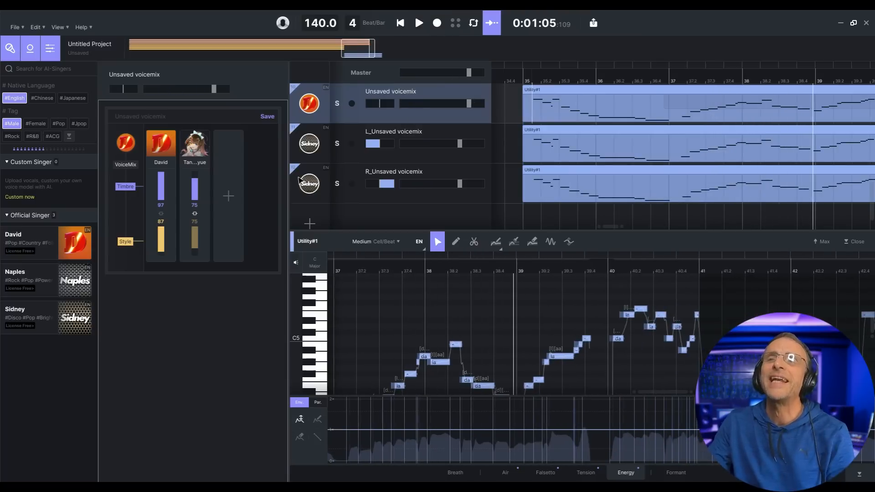
- Export the three selected vocal tracks as 44100 Hz WAV into a new folder
scroll(368, 187, up, 1)
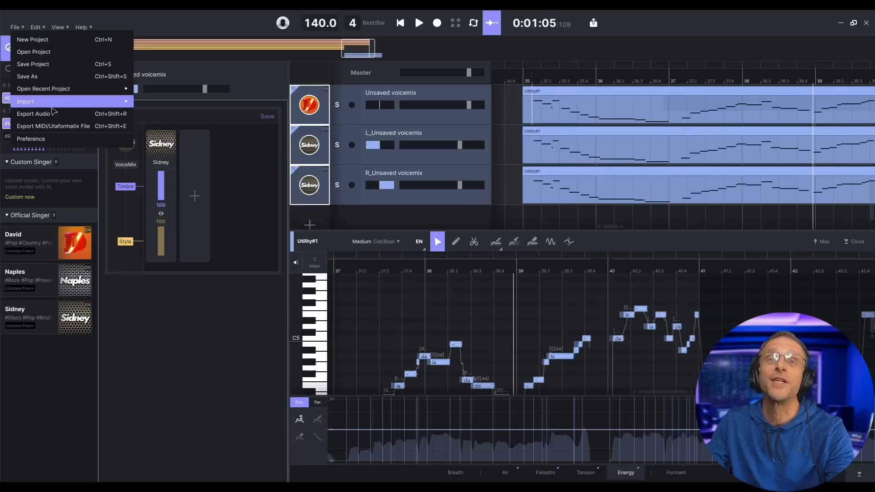
click(49, 113)
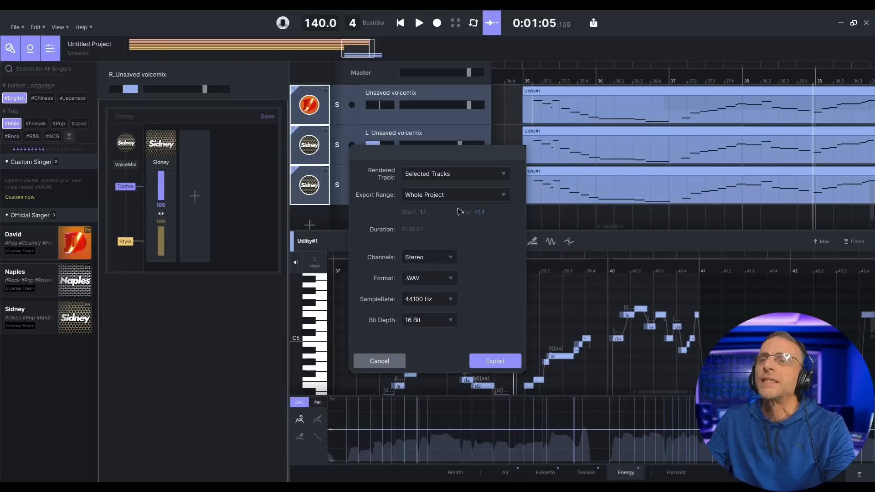
click(495, 361)
click(416, 182)
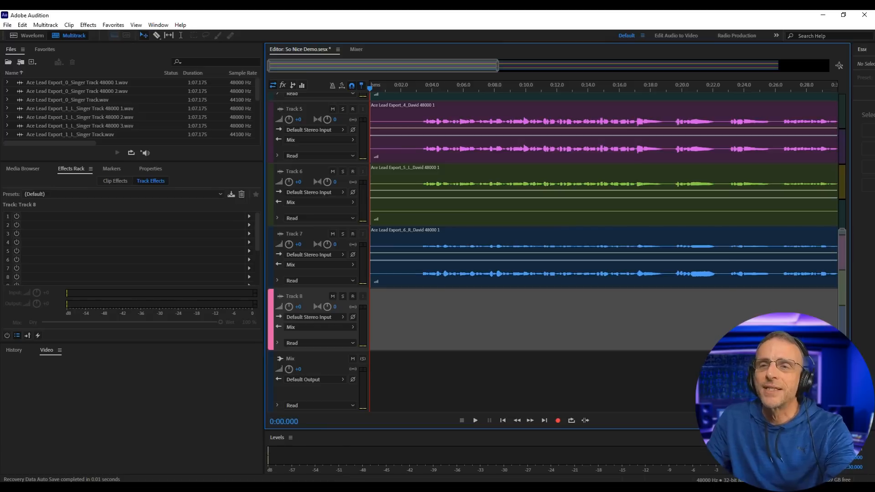
- Drag the exported voicemix WAVs from Downloads onto Tracks 8 and 9, then trim the Track 8 clip
click(228, 488)
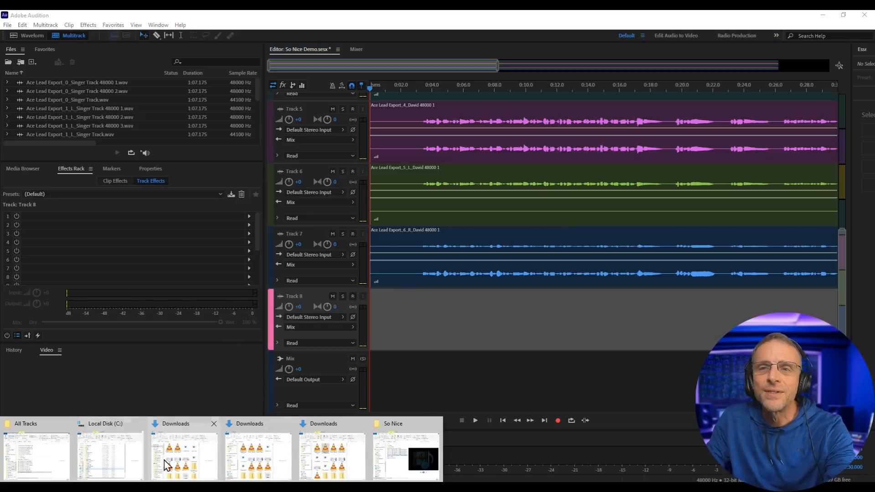
click(167, 465)
drag(666, 156, 470, 314)
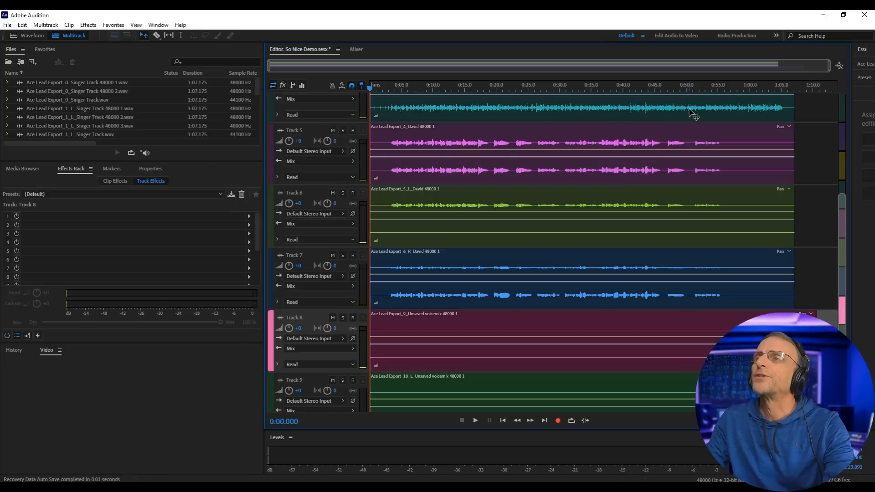
click(693, 114)
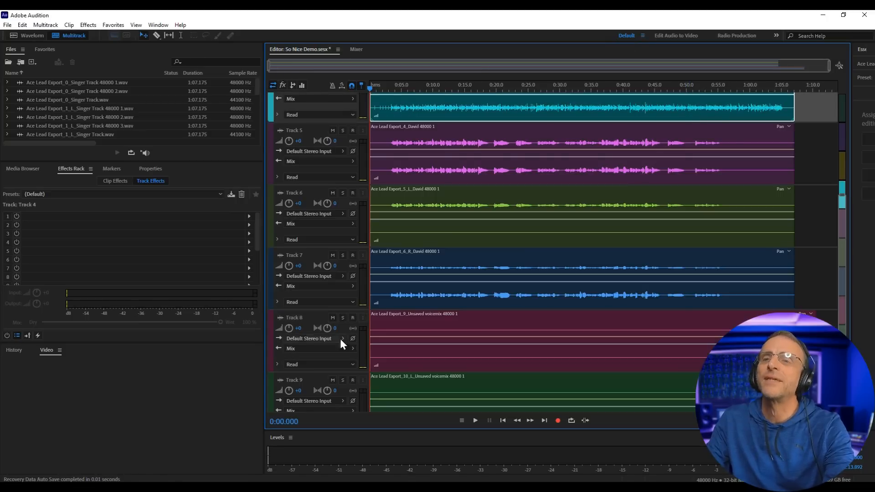
click(760, 340)
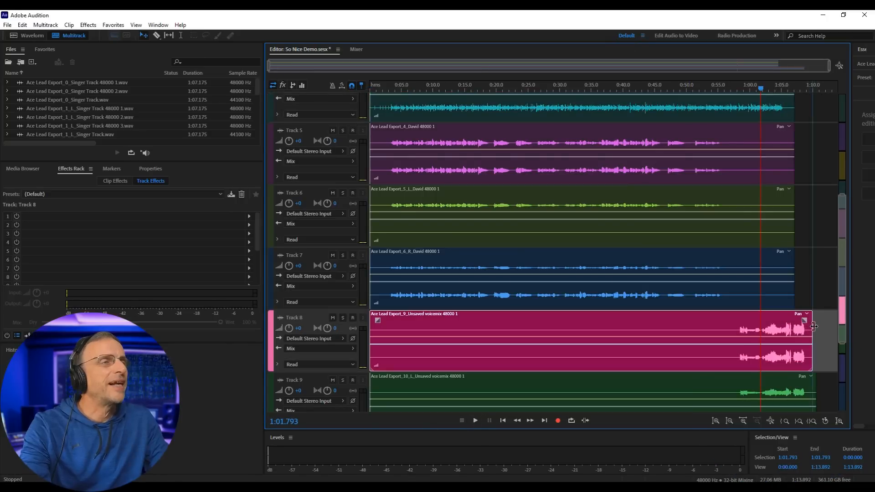
drag(796, 324, 795, 324)
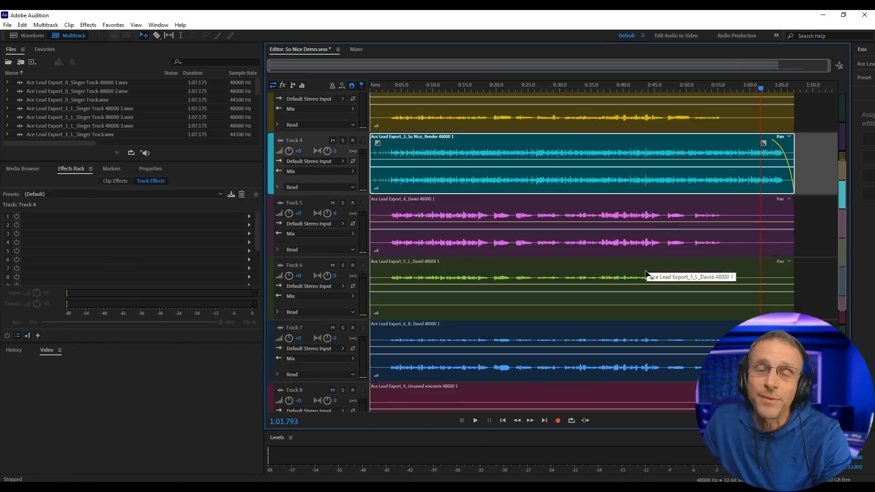
- Insert Studio Reverb on Track 1 with 5250 ms decay and dry and wet at 50%
scroll(648, 277, up, 8)
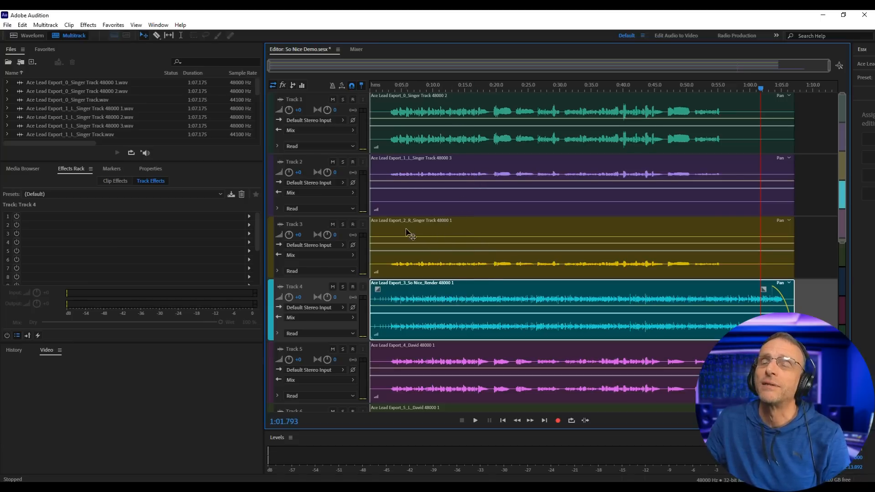
scroll(396, 273, down, 7)
scroll(405, 289, up, 4)
click(400, 304)
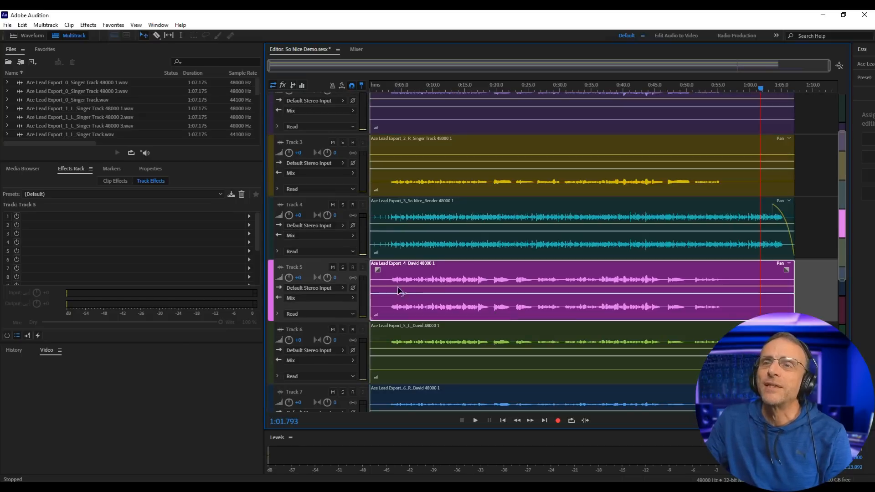
click(475, 420)
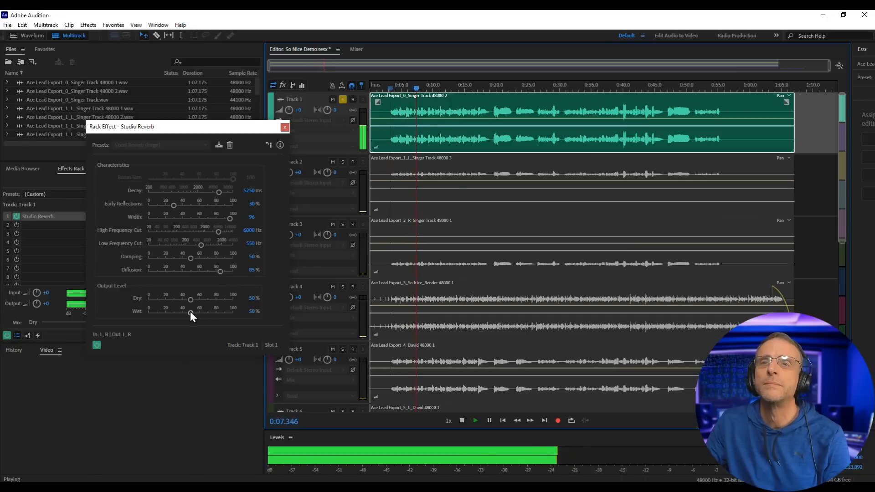
- Drop the Studio Reverb wet slider to about 30% and play back the layered vocal arrangement
mouse_move(190, 312)
mouse_down()
mouse_move(173, 310)
mouse_move(195, 303)
mouse_up()
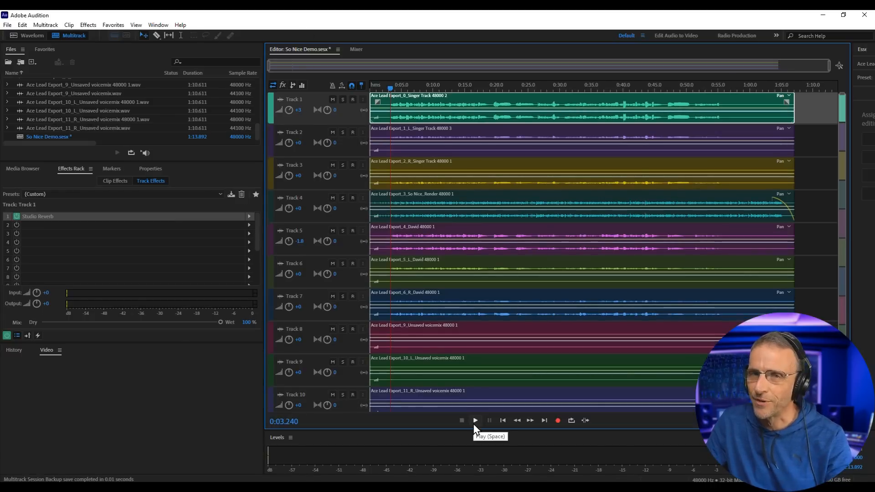
click(475, 421)
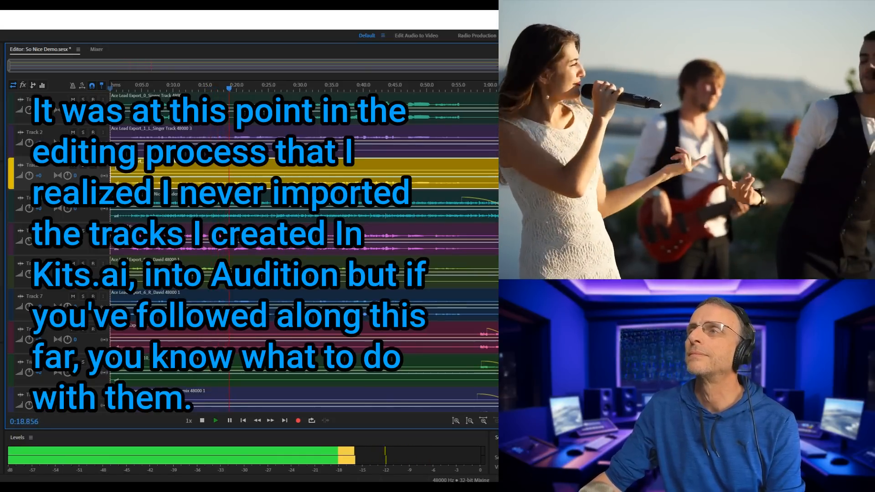
click(29, 110)
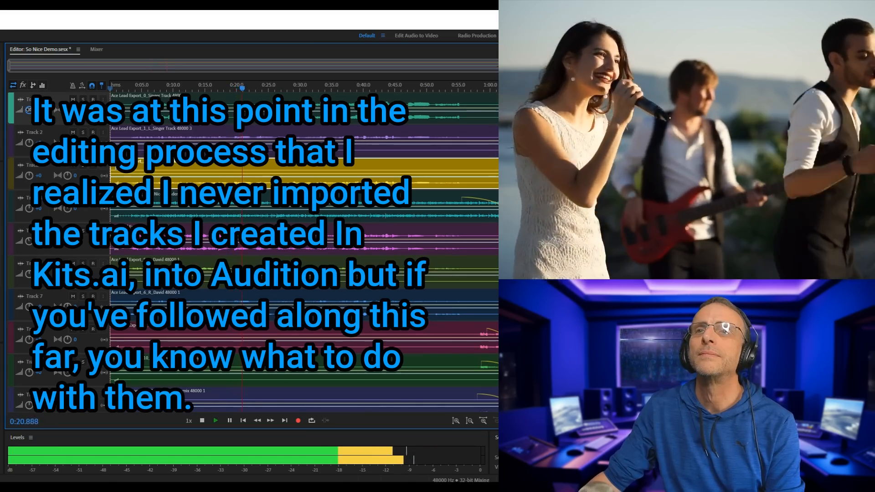